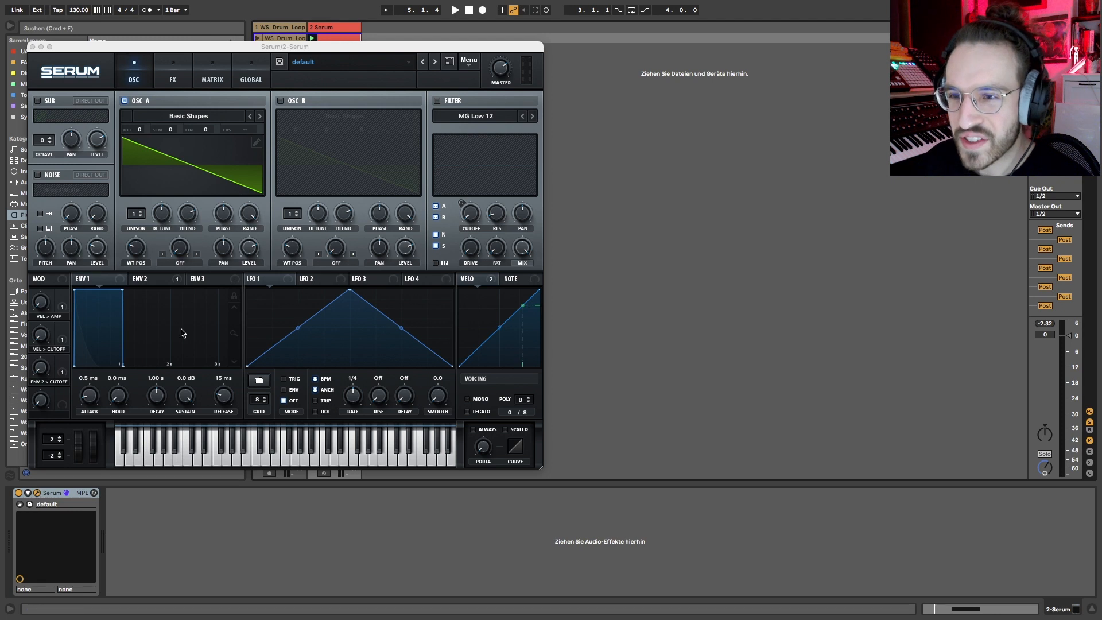
Close the Serum window and launch the first clip on the drum loop track.
drag(150, 51, 273, 74)
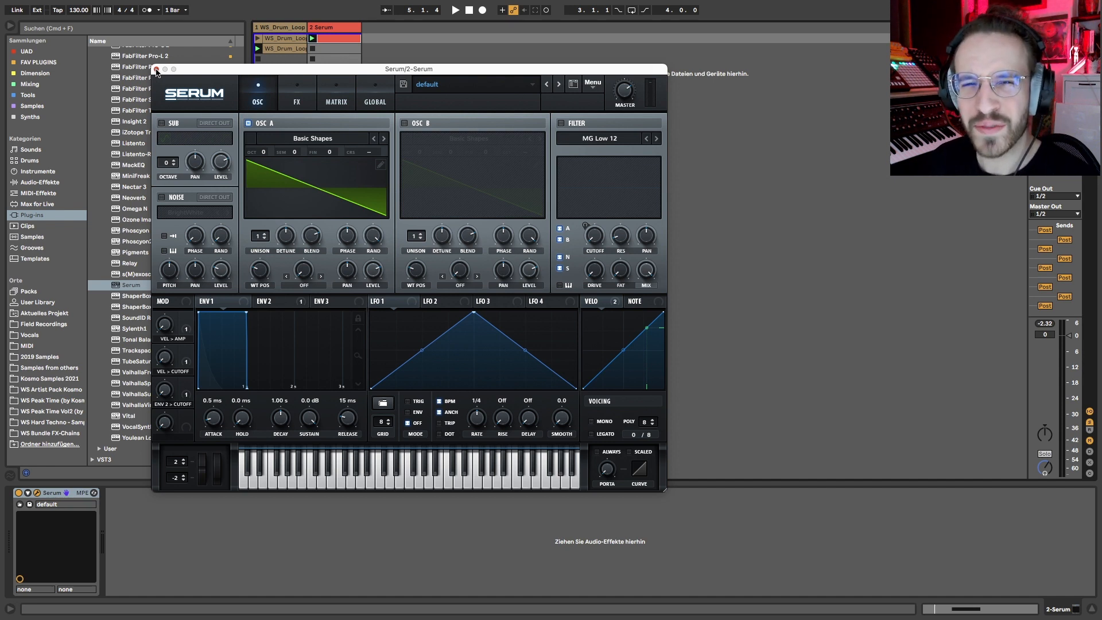
click(156, 69)
click(276, 50)
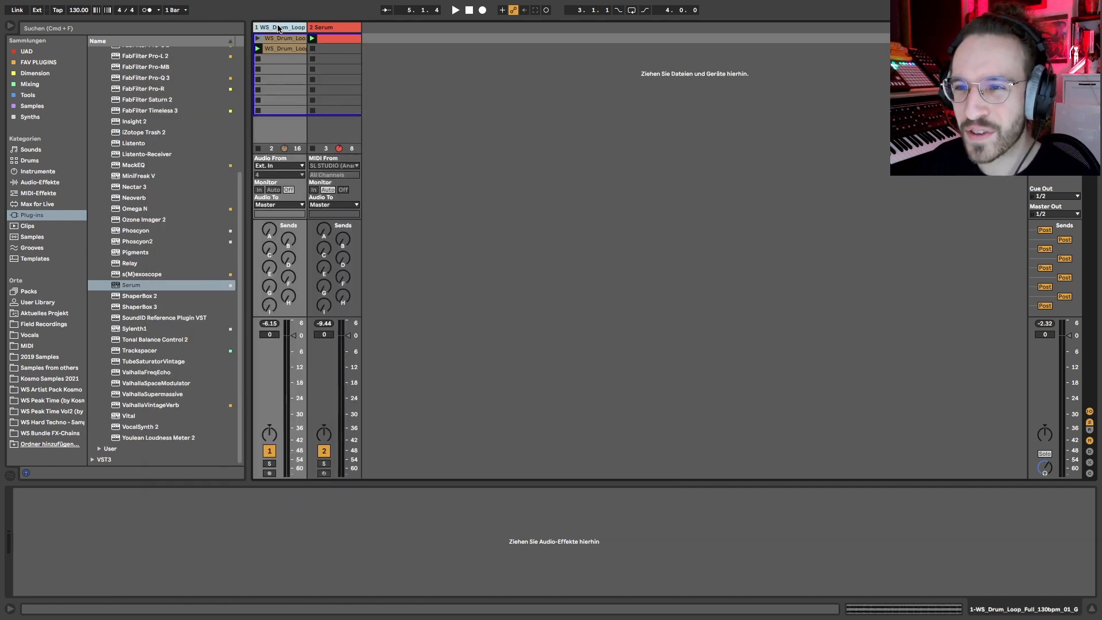
double_click(276, 51)
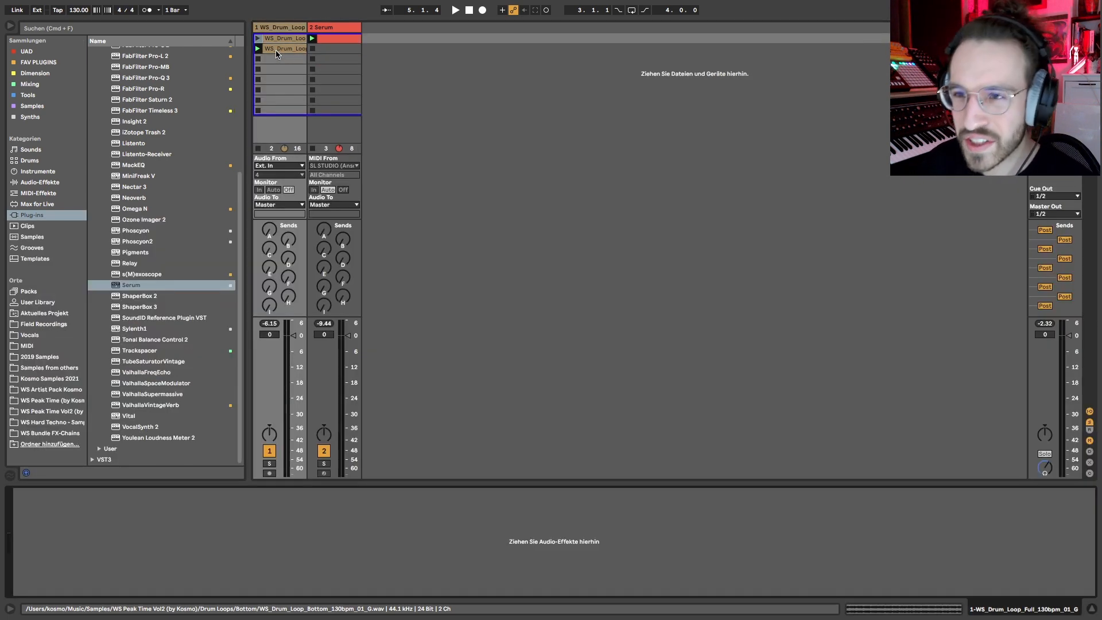
click(269, 39)
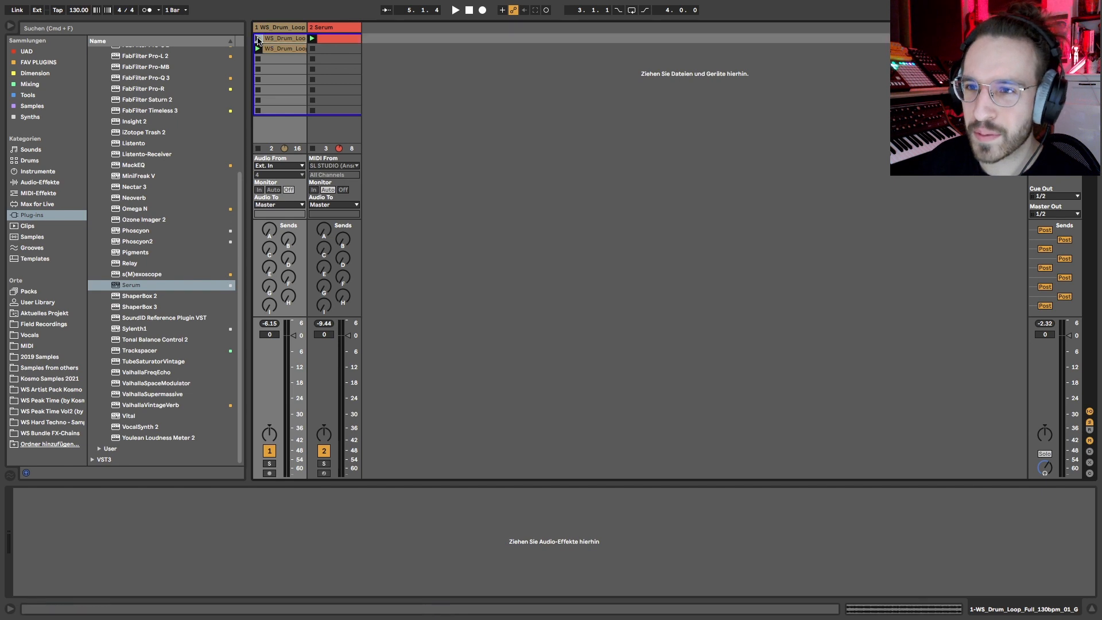
Select the Serum track, stop playback and bring its Serum window to a clear spot on the workspace.
click(322, 33)
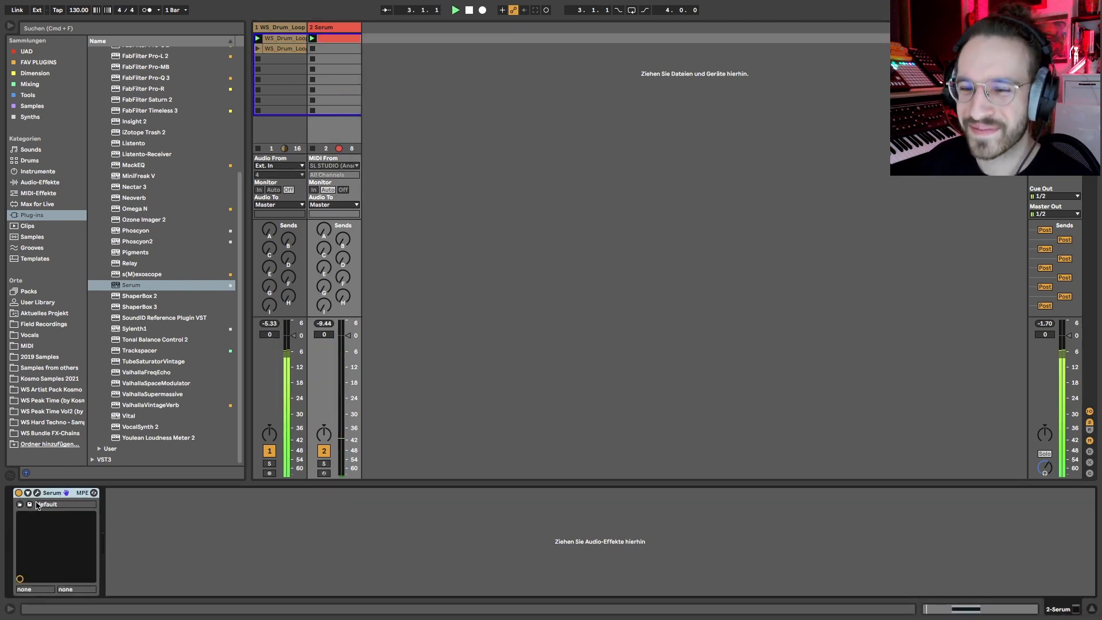
key(space)
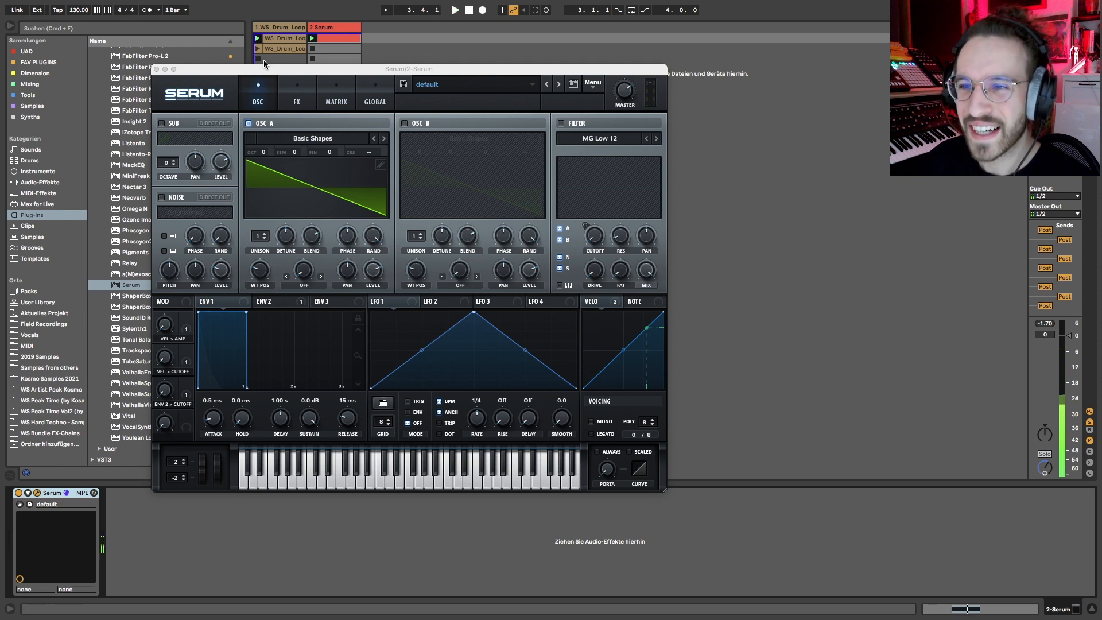
drag(297, 70, 364, 95)
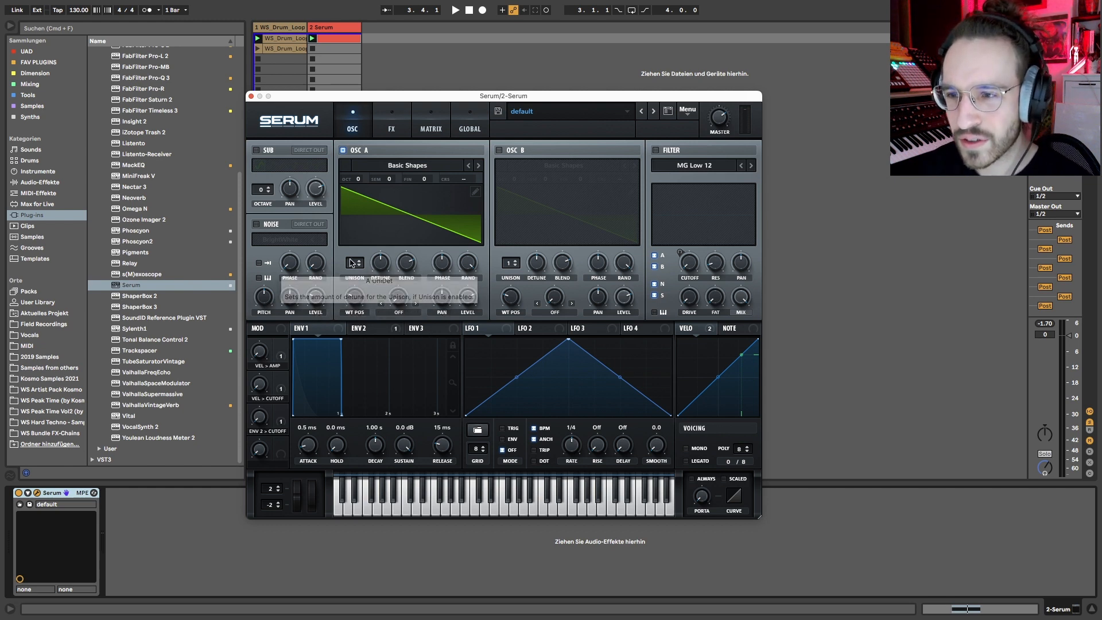
Try two unison voices on oscillator A with oscillator B switched on.
mouse_move(354, 264)
mouse_down()
mouse_move(352, 202)
mouse_move(353, 253)
mouse_up()
click(498, 150)
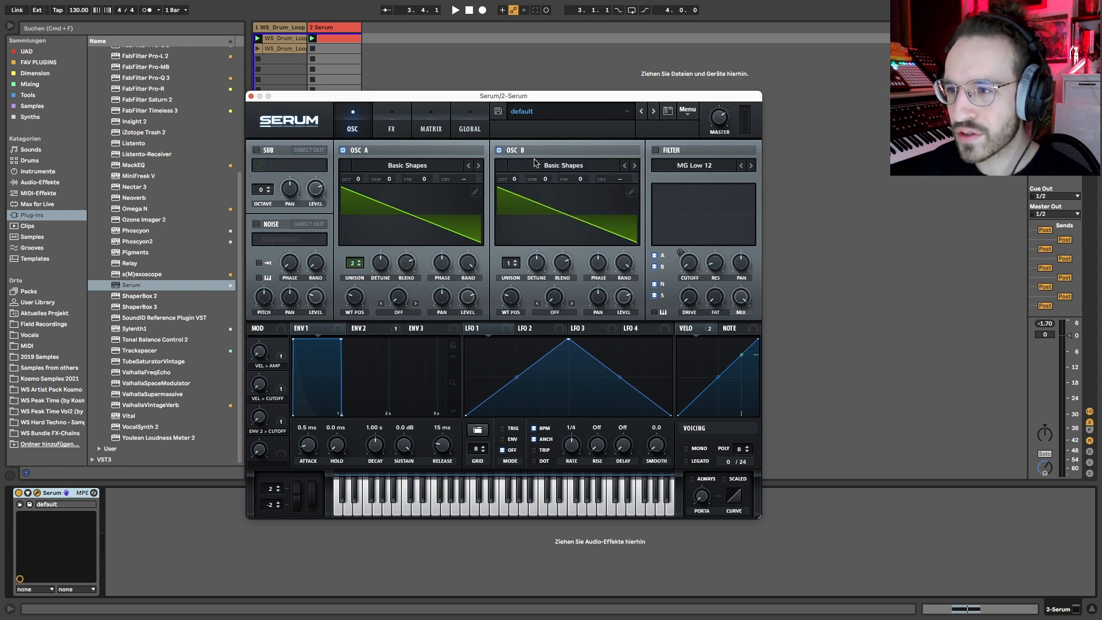
click(499, 150)
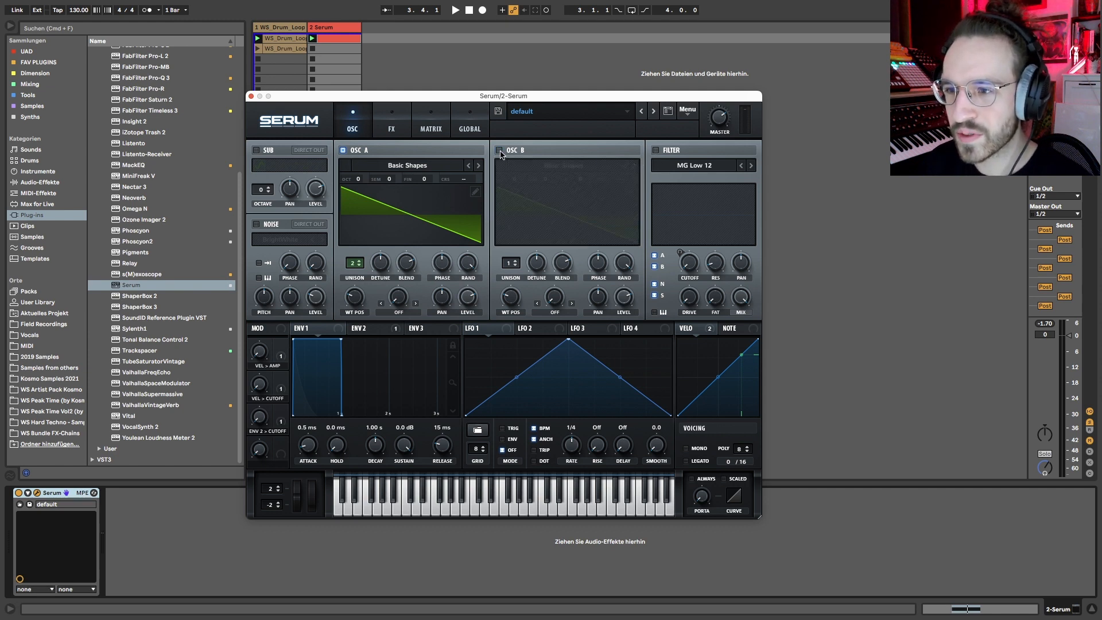
drag(354, 264, 355, 275)
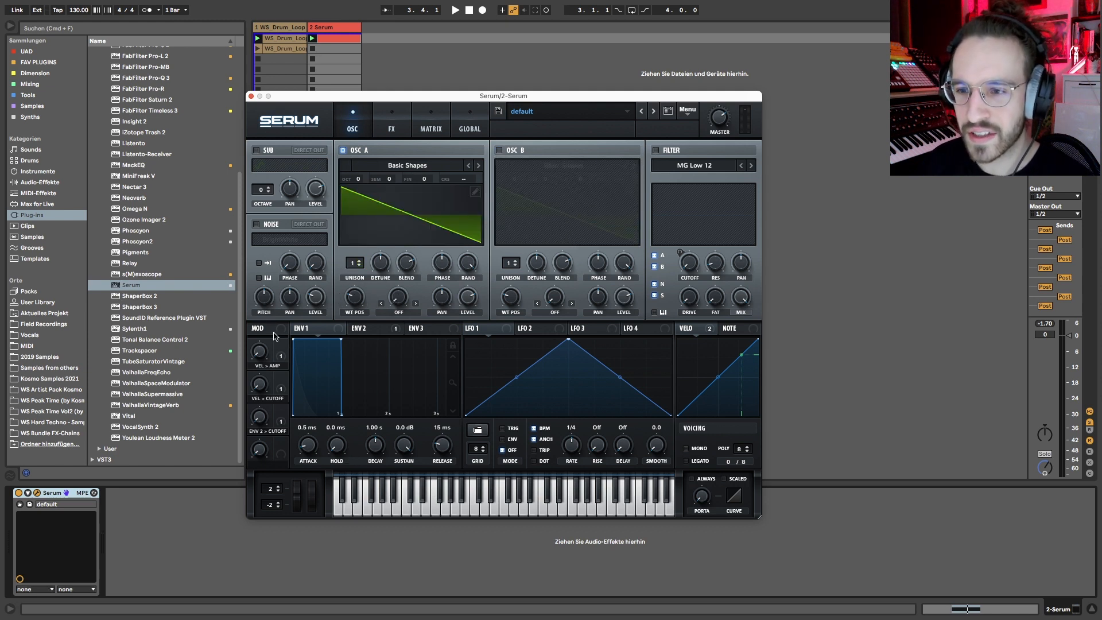
Examine the velocity and Env 2 routings in Serum's modulation matrix, the Env 1 and Env 2 shapes and the velocity macros.
click(405, 118)
click(433, 117)
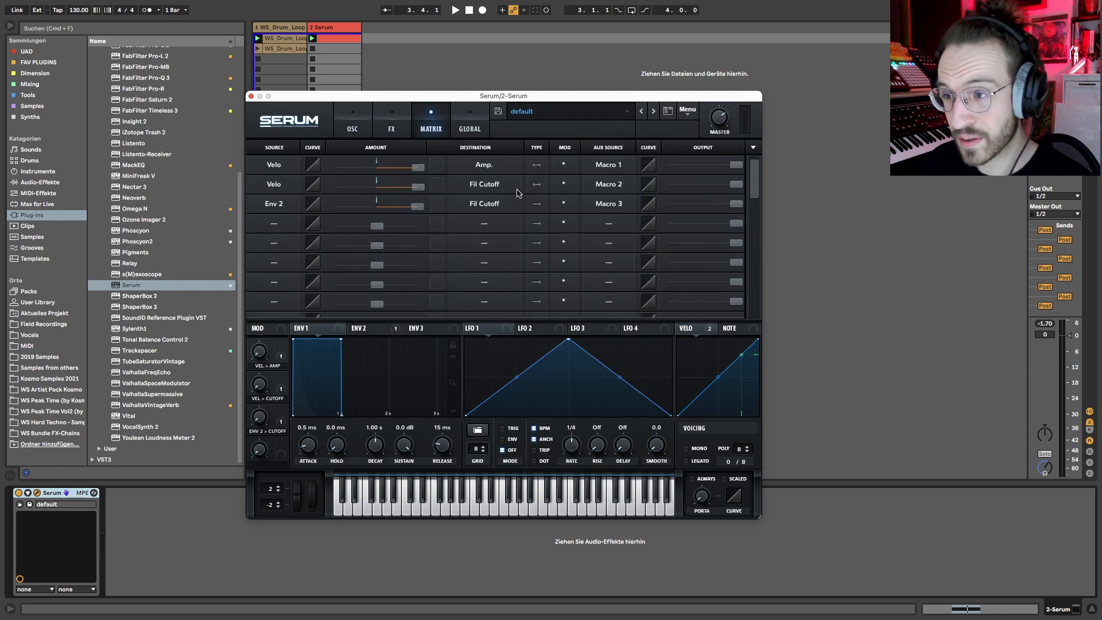
click(496, 184)
click(289, 219)
click(275, 207)
click(471, 201)
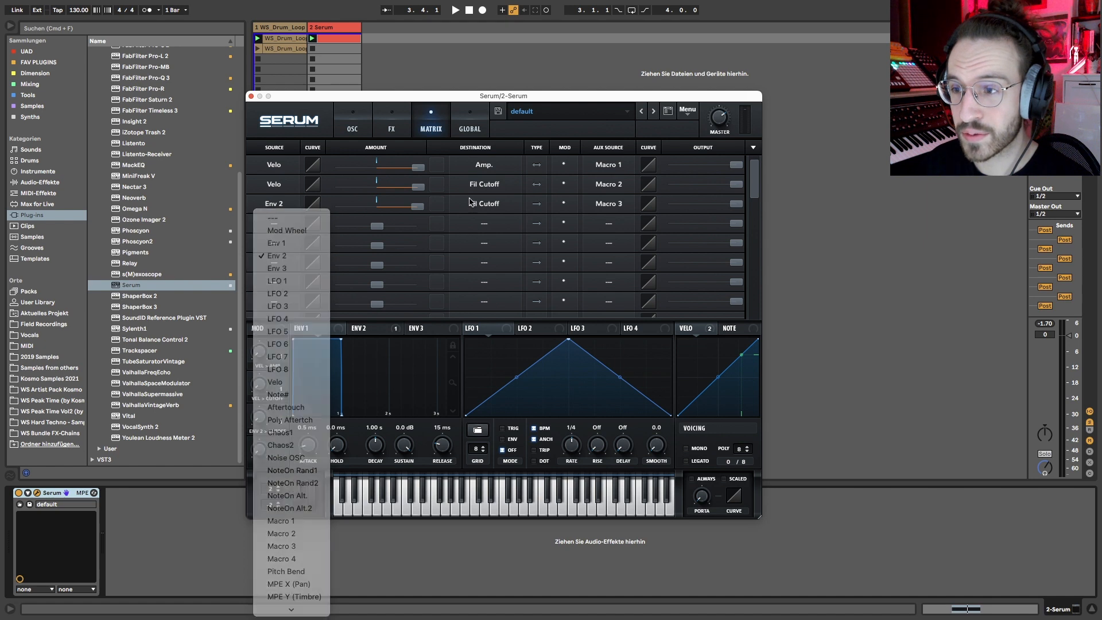
click(363, 328)
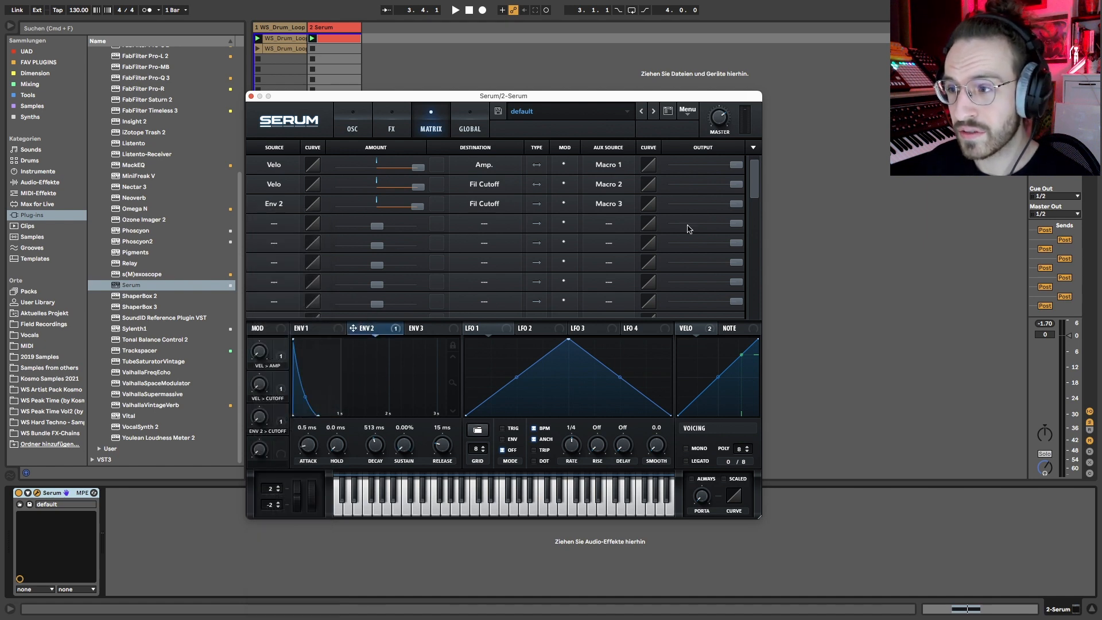
click(304, 329)
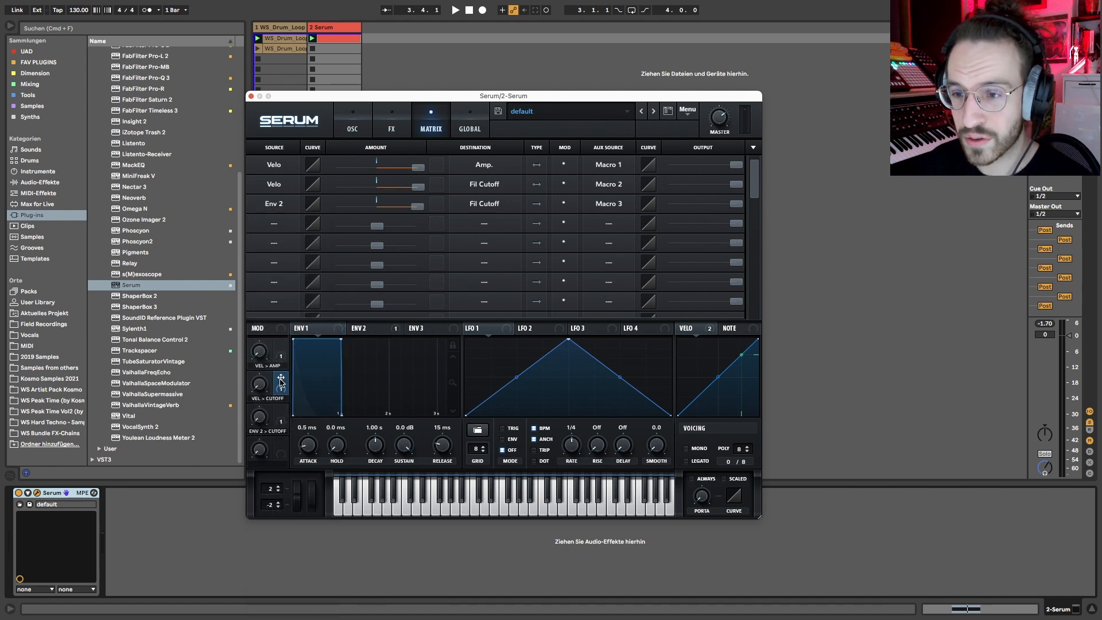
click(362, 132)
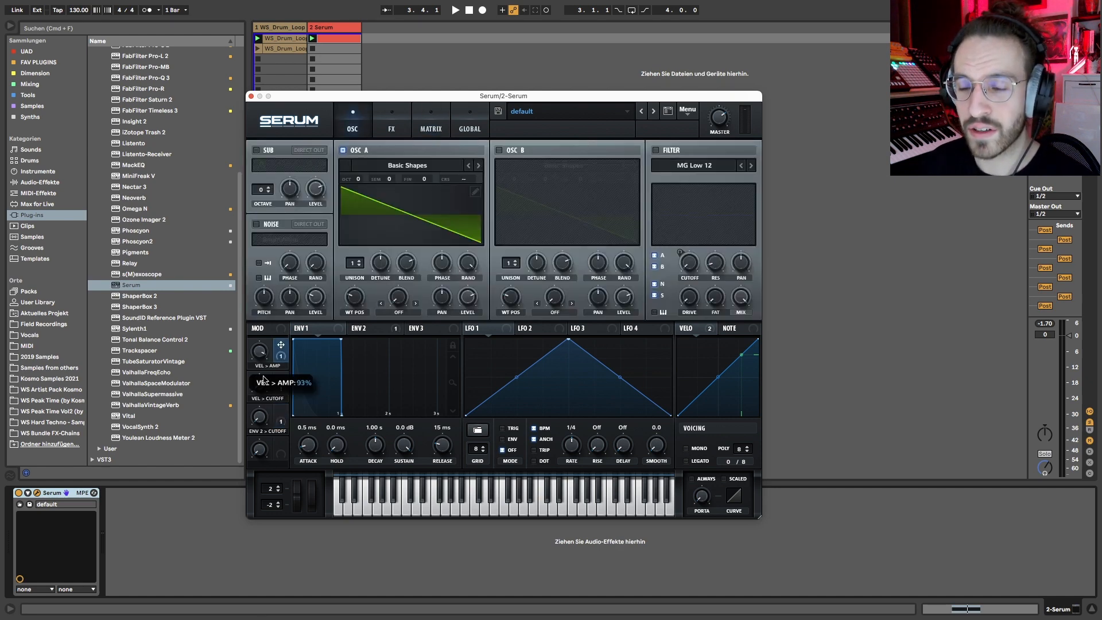
mouse_move(261, 390)
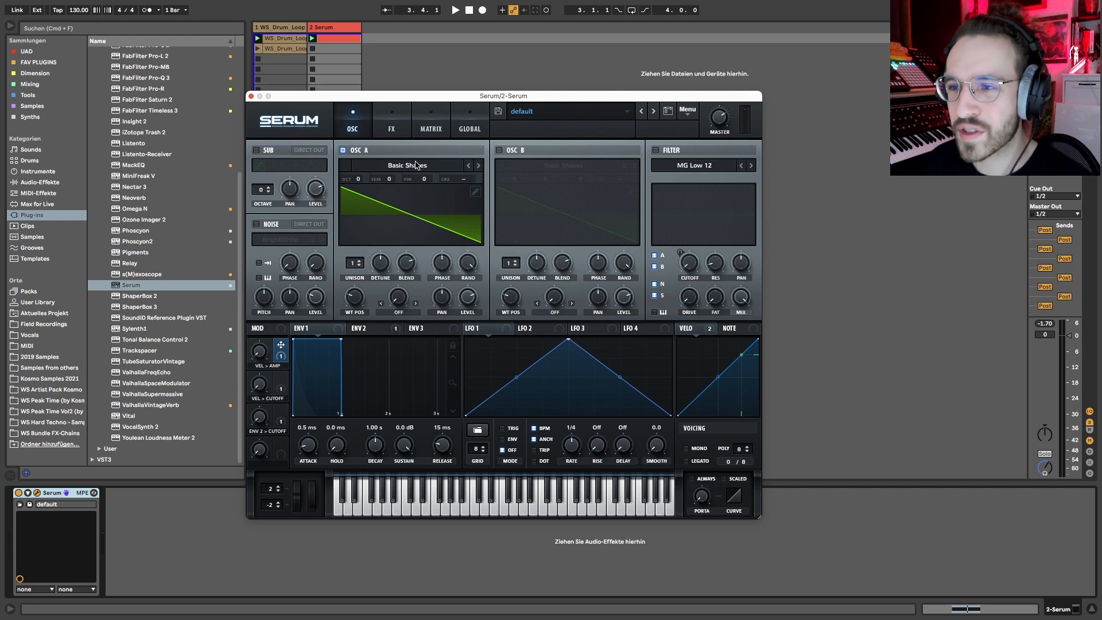
Try switching on the MG Low 12 filter for oscillator A's Basic Shapes sound.
click(392, 135)
click(355, 118)
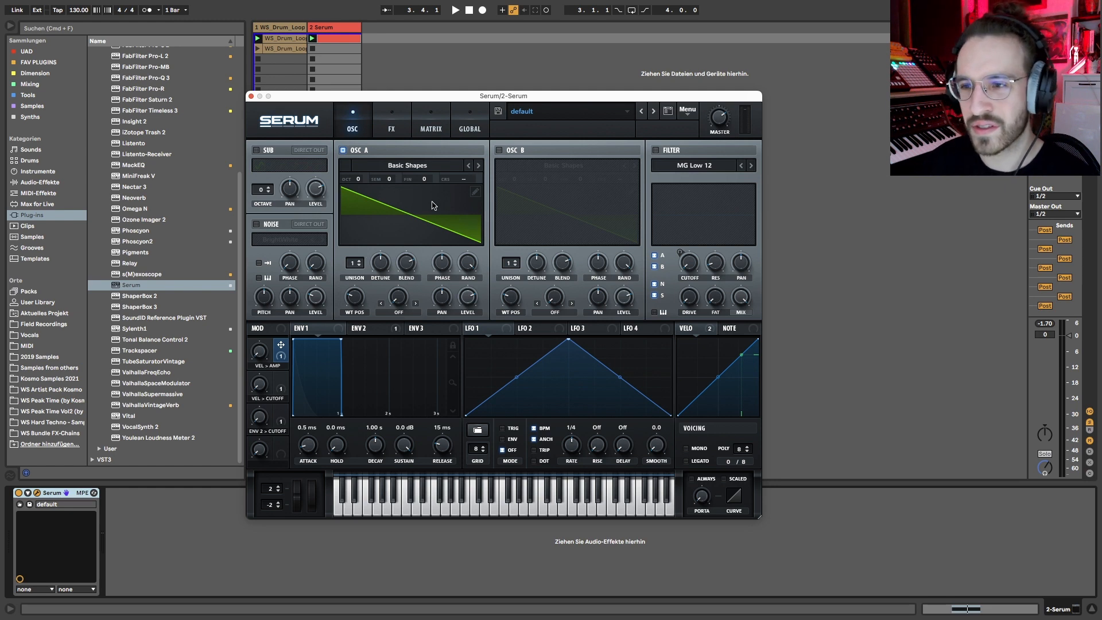
mouse_move(354, 295)
mouse_down()
mouse_move(355, 264)
mouse_move(359, 307)
mouse_move(357, 246)
mouse_move(363, 314)
mouse_move(353, 273)
mouse_move(353, 295)
mouse_up()
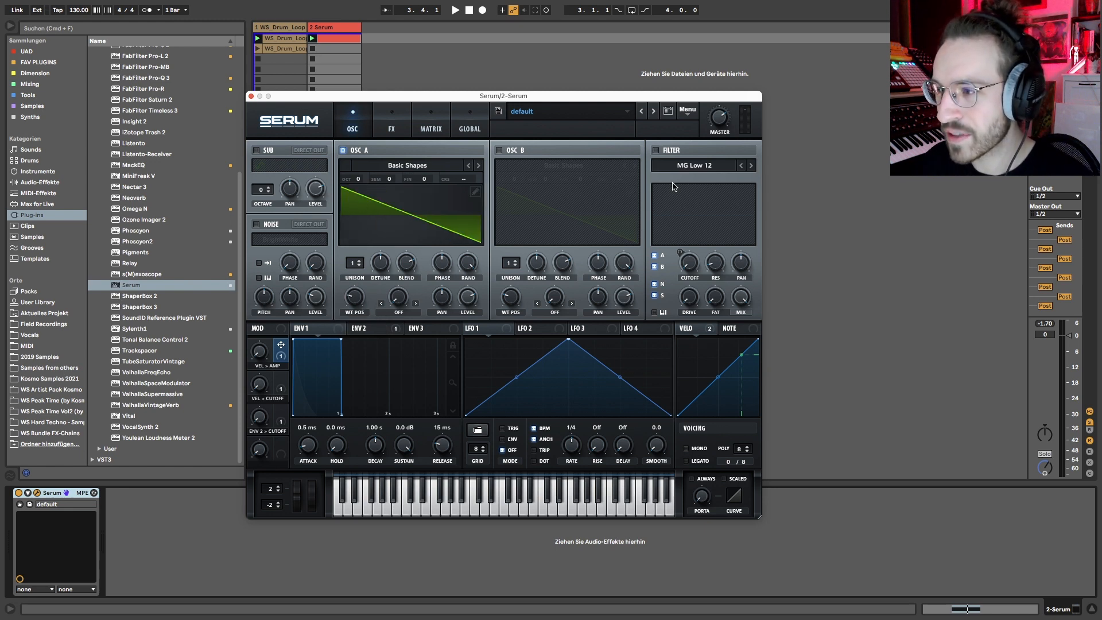
click(655, 150)
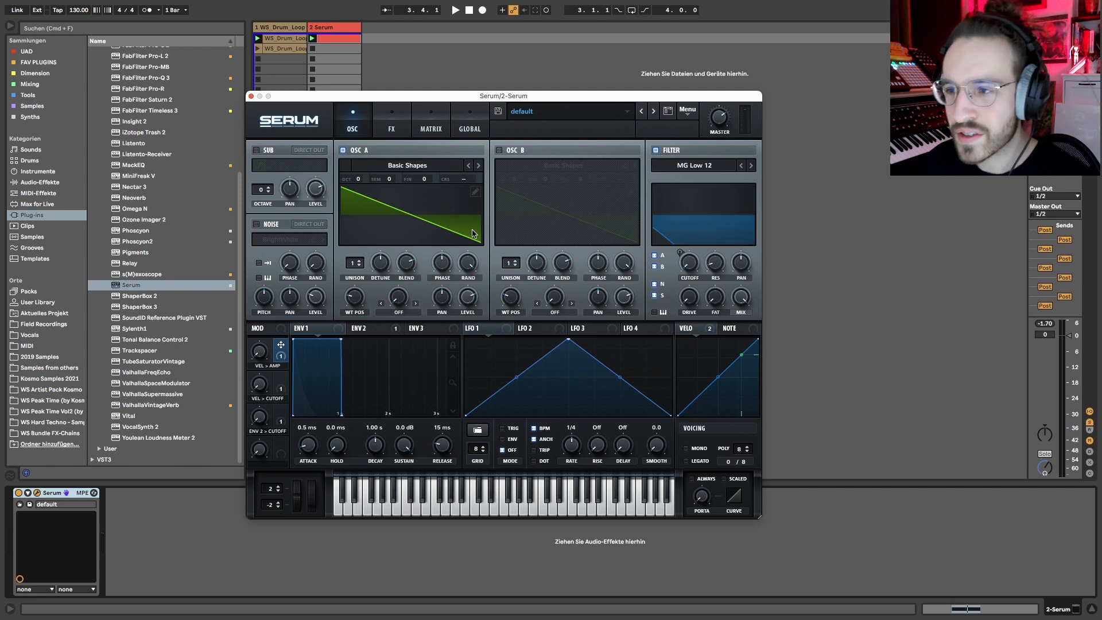
click(655, 151)
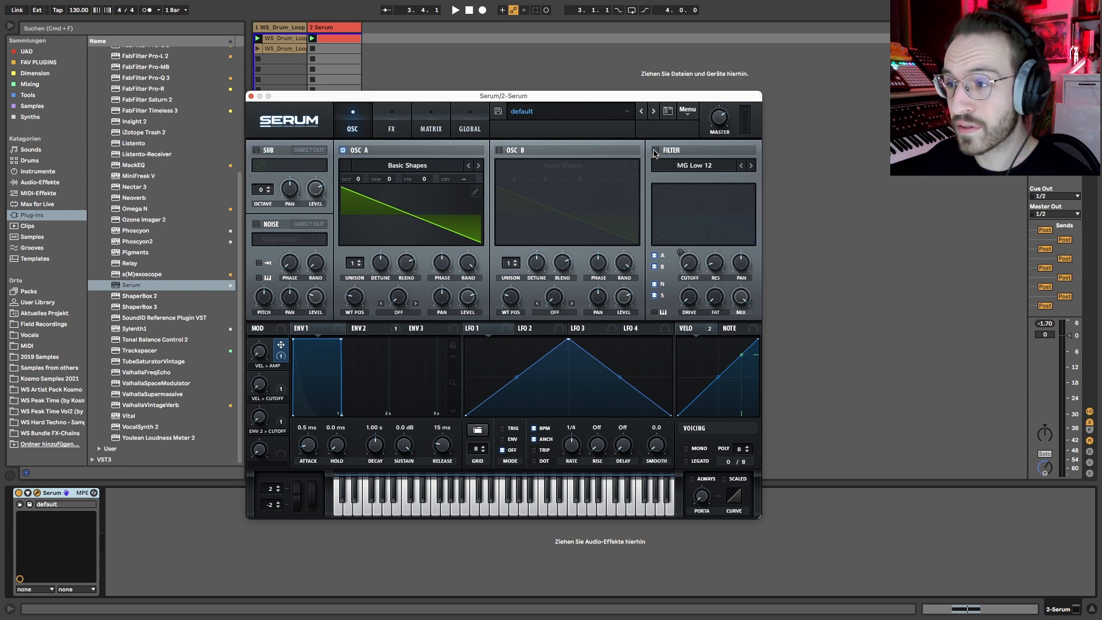
Check that the effects rack and modulation matrix match the wanted starting patch, and return to the oscillators.
click(408, 127)
click(430, 125)
click(367, 124)
click(387, 126)
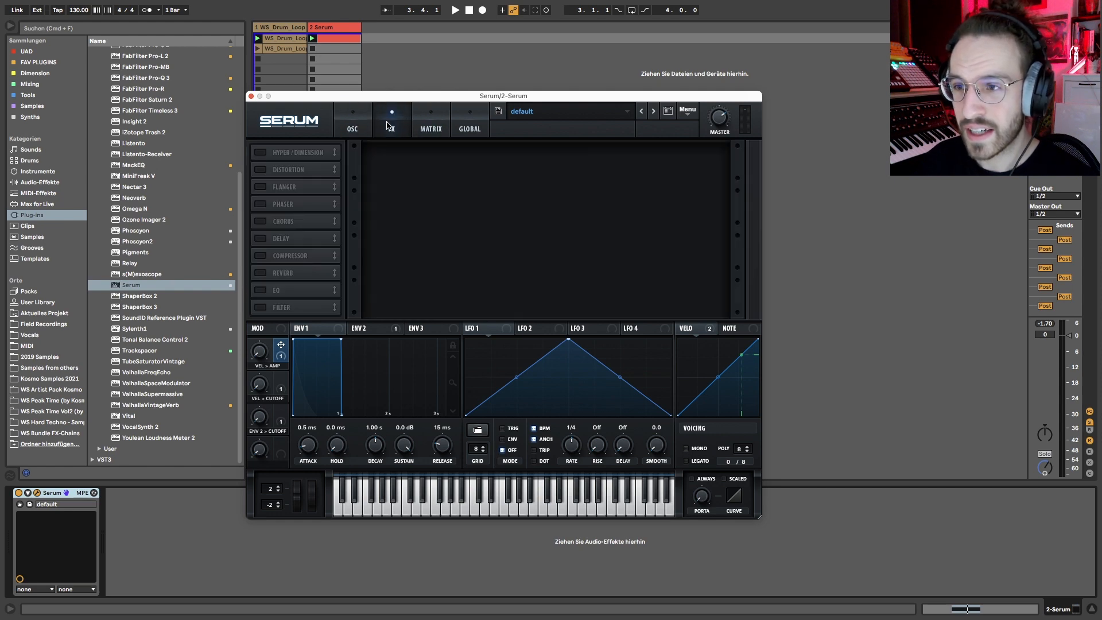
click(355, 127)
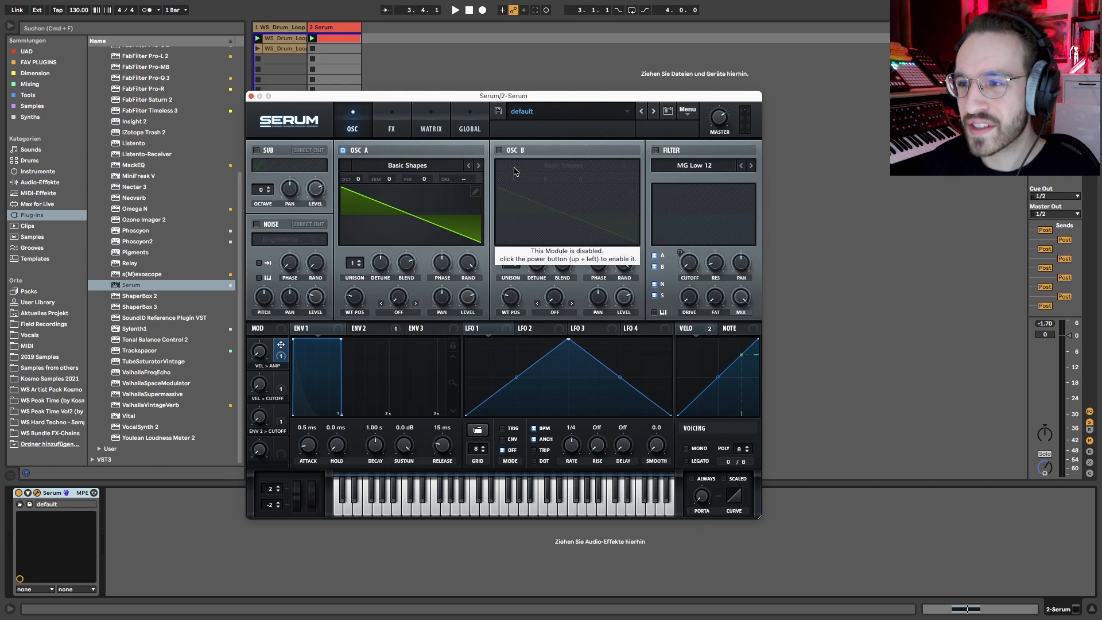
Try saving the current Serum patch as default and look through the User preset folder and its parent locations.
click(498, 113)
click(585, 120)
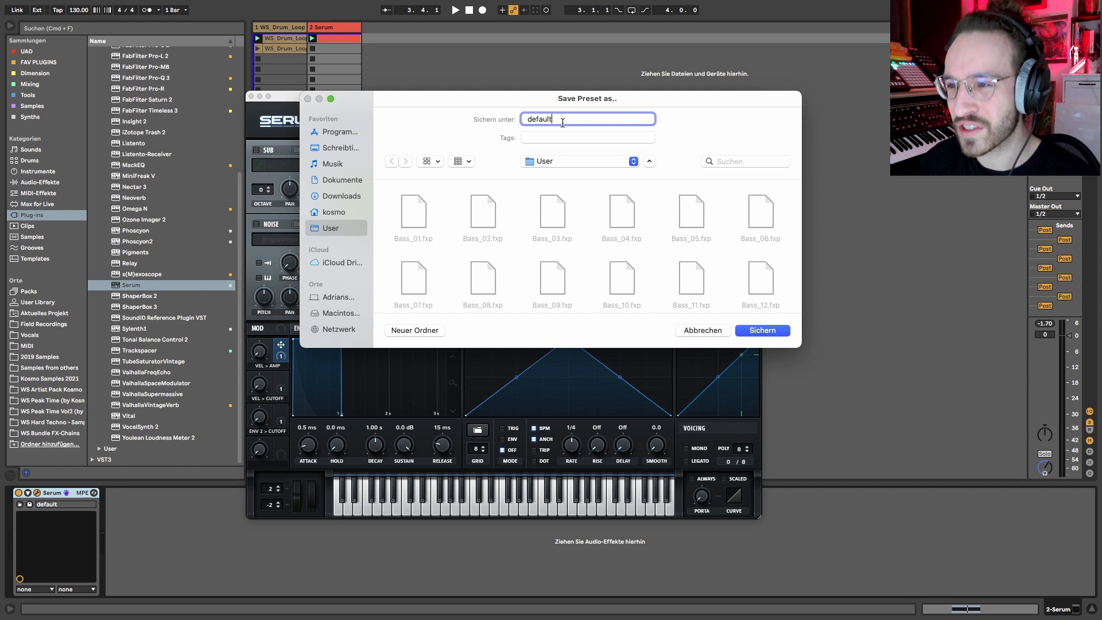
drag(560, 118, 496, 121)
click(591, 119)
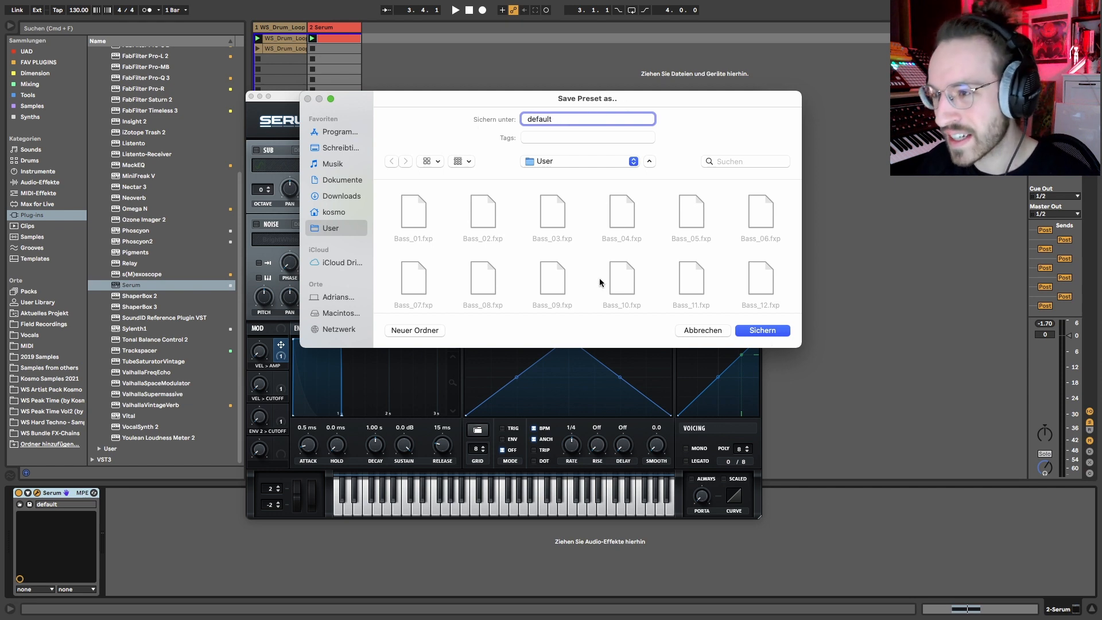
scroll(606, 304, down, 5)
scroll(605, 290, up, 5)
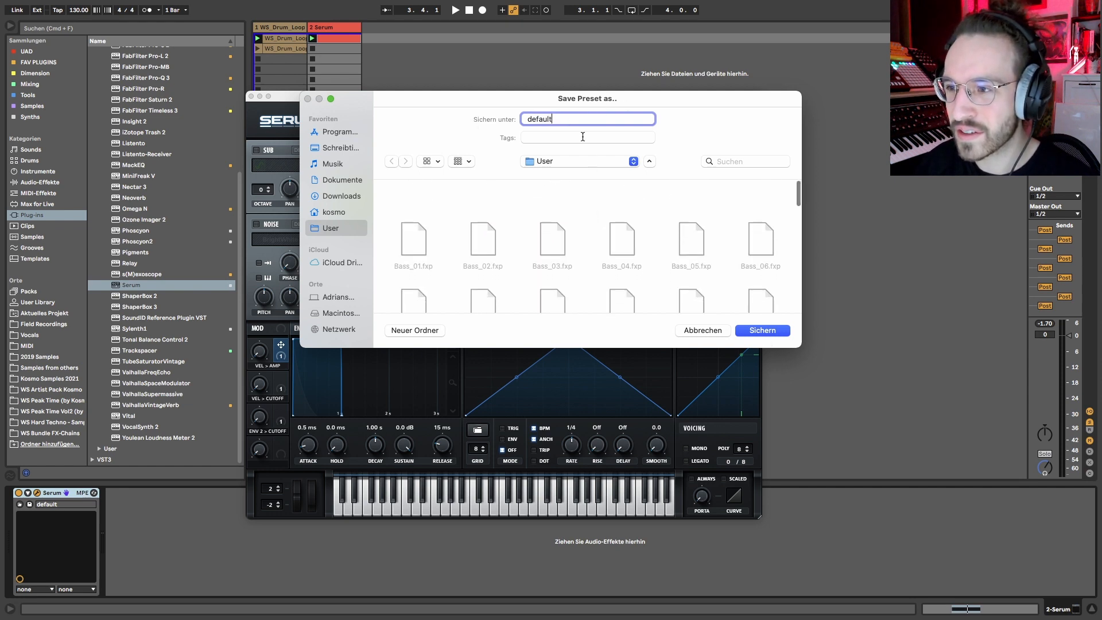
click(535, 164)
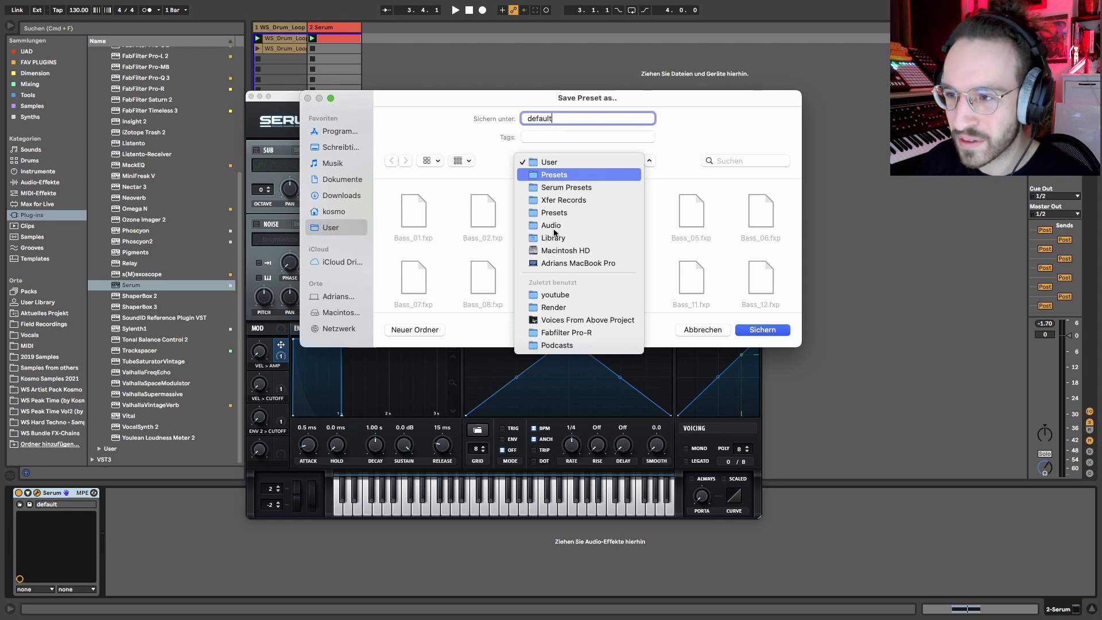
click(492, 167)
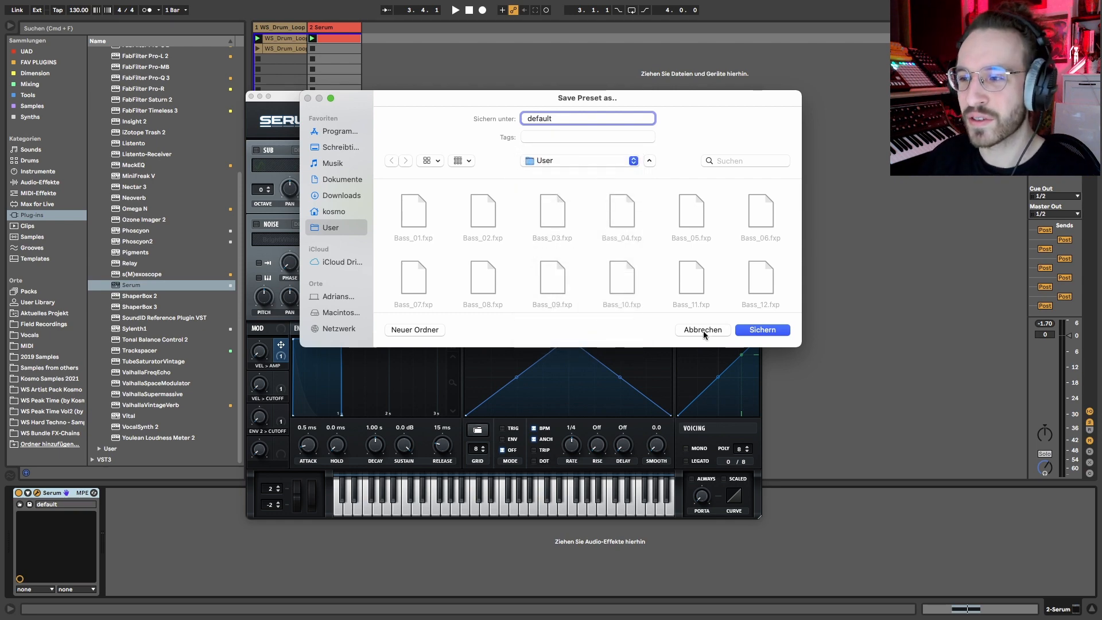
click(703, 330)
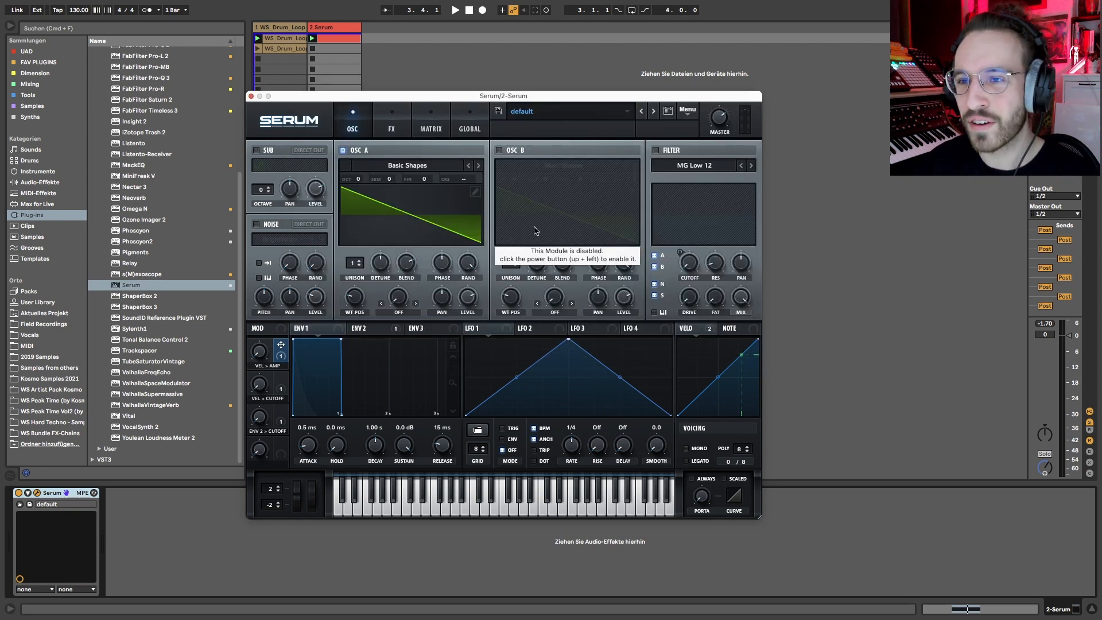
Delete the Serum device from the track and load a fresh Serum instance in its place.
click(60, 493)
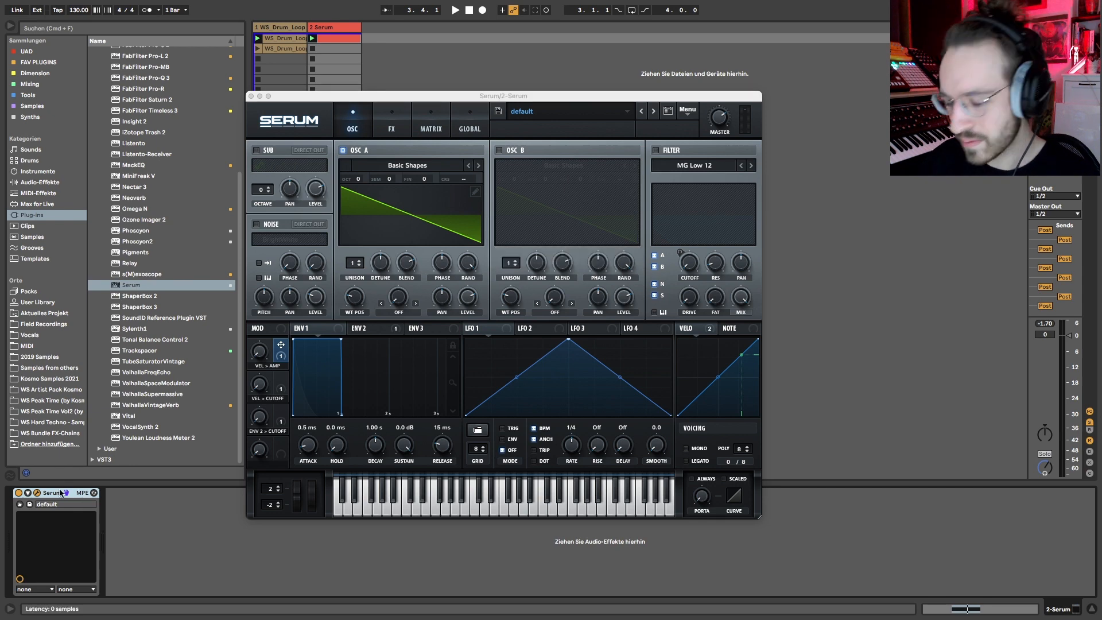
key(Delete)
double_click(131, 286)
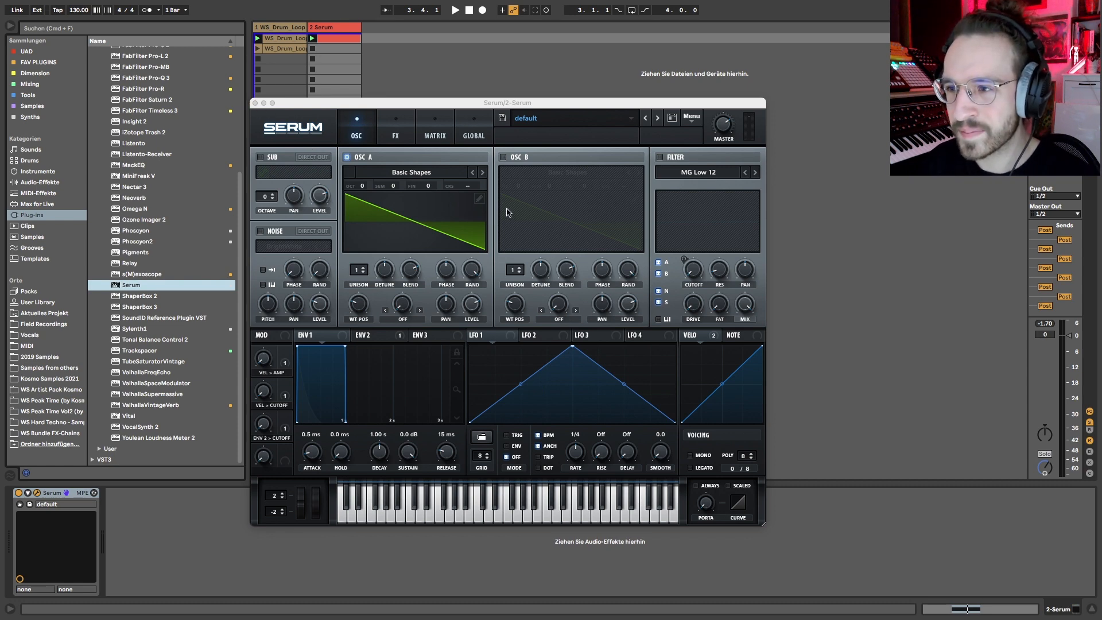
Inspect the effects, matrix and oscillator pages of the newly loaded Serum instance.
click(400, 123)
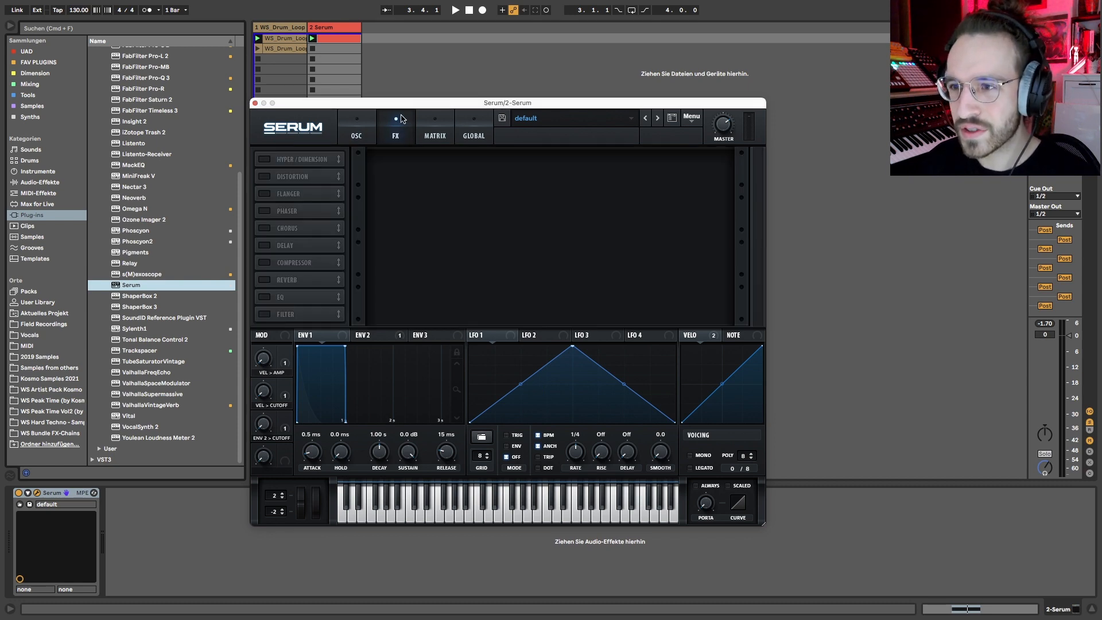
click(367, 124)
click(400, 123)
click(433, 123)
click(361, 125)
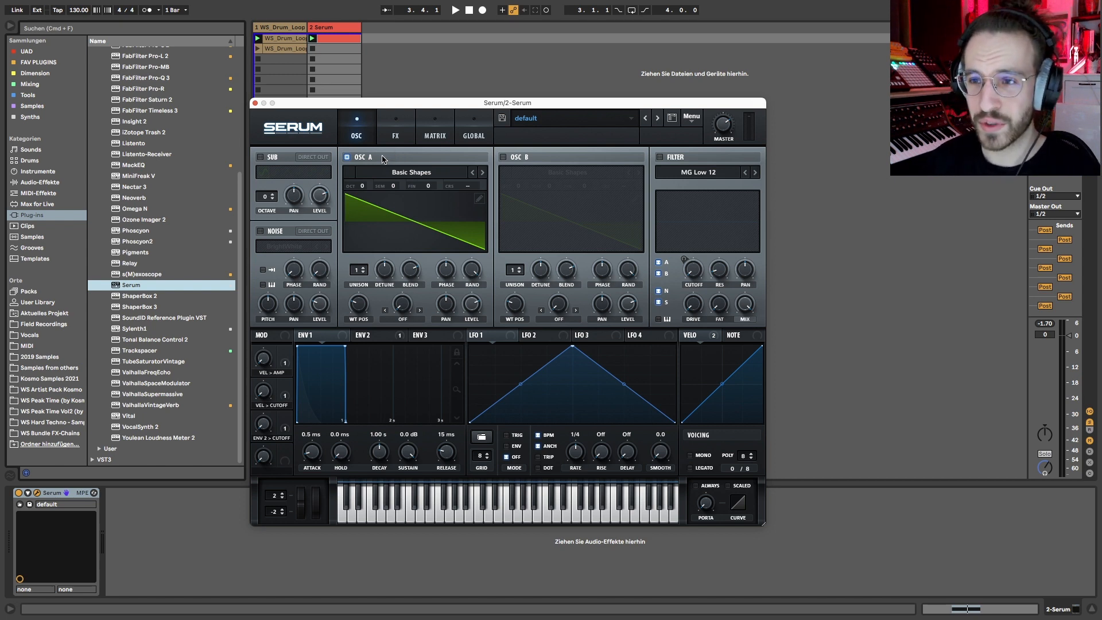
Play the drum loop with the Serum clip briefly, and open the Serum track's MIDI clip in the note editor.
key(space)
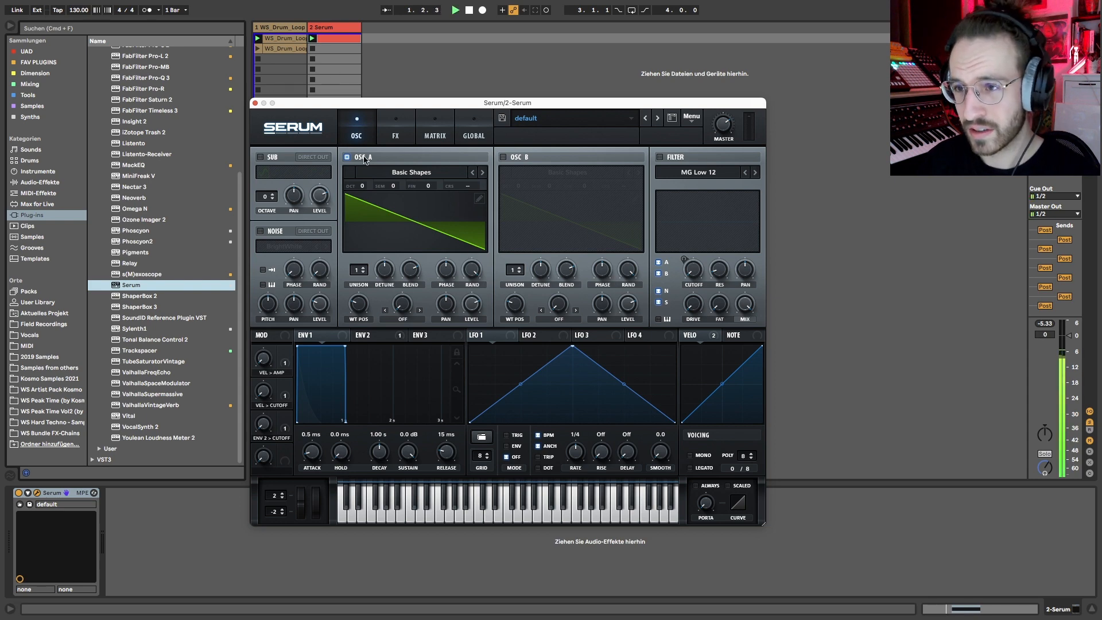
click(335, 30)
key(space)
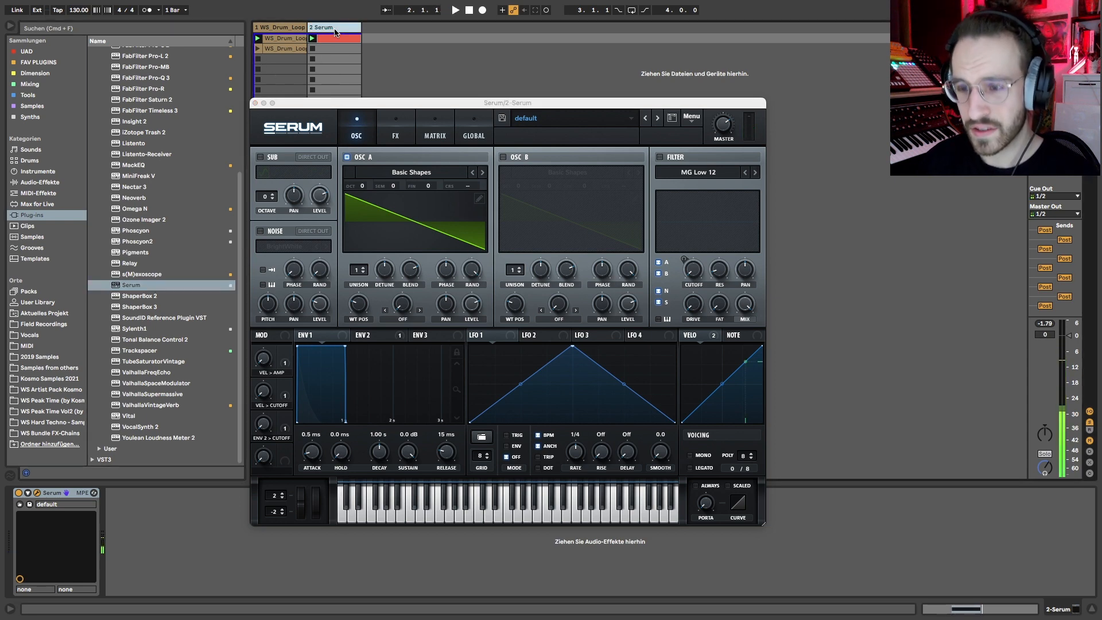
double_click(335, 37)
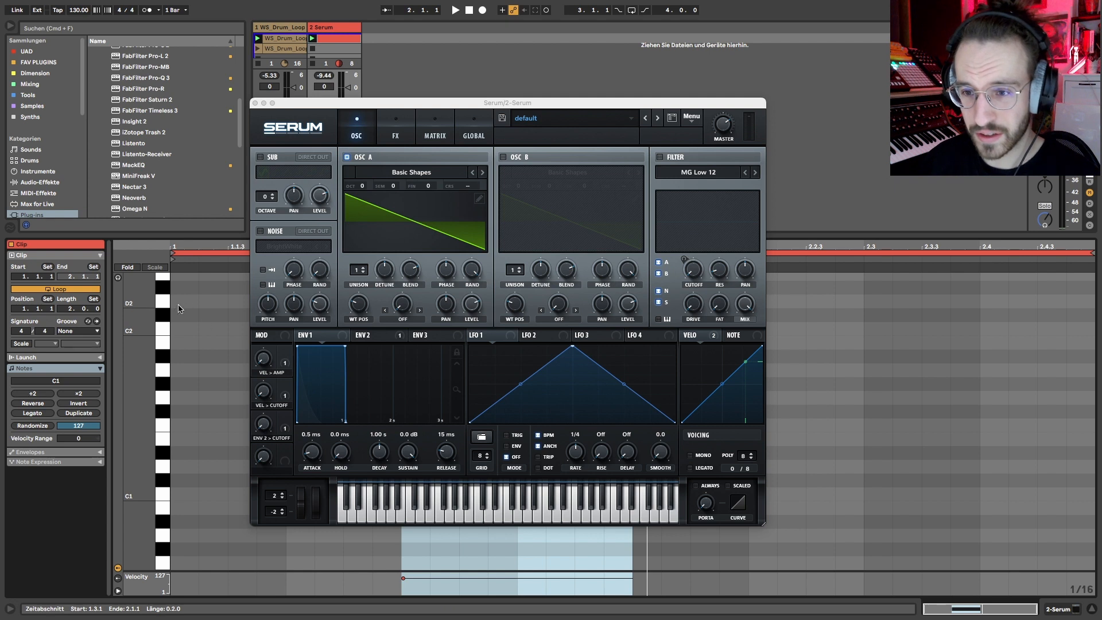
Set the Serum clip's loop to one bar, from 1.1.1 to 2.1.1, and return to the track's device view.
drag(590, 516, 630, 563)
key(super+l)
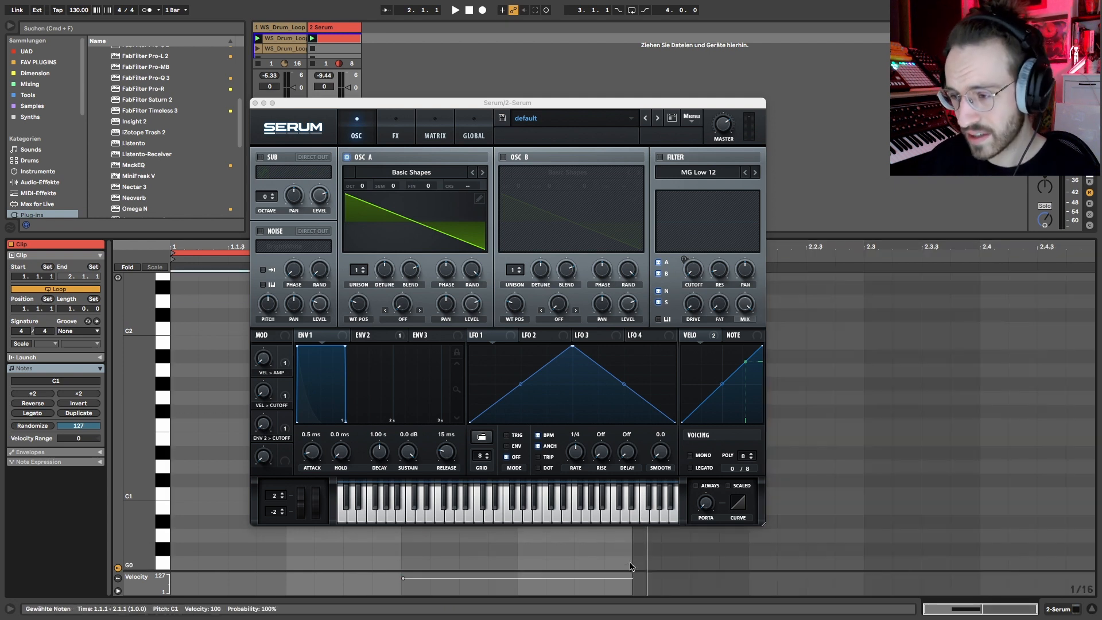
click(254, 102)
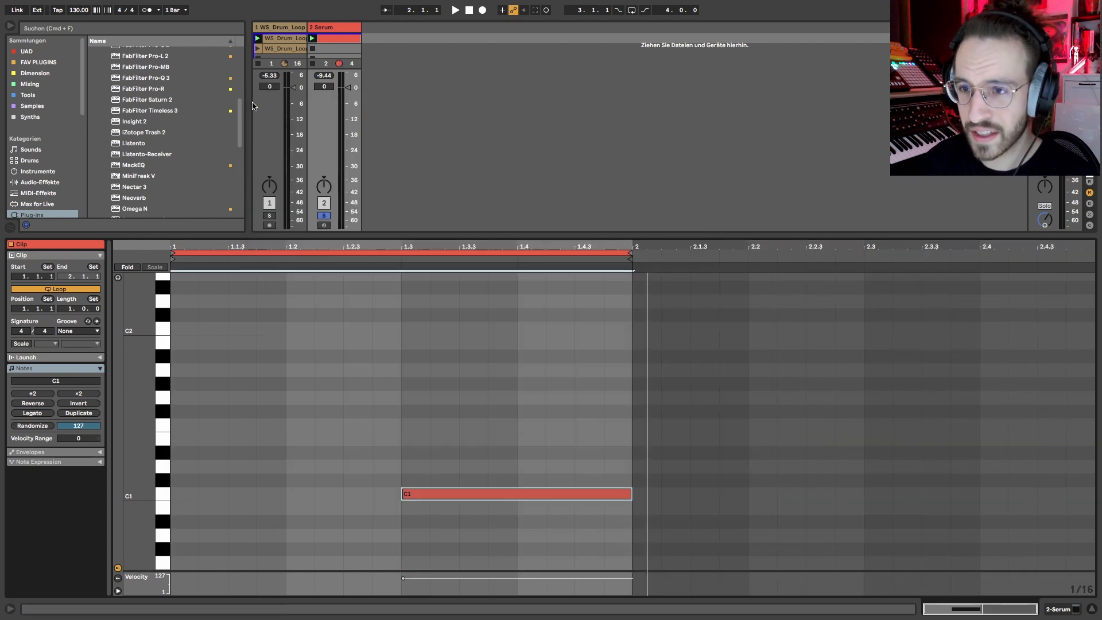
key(shift+Tab)
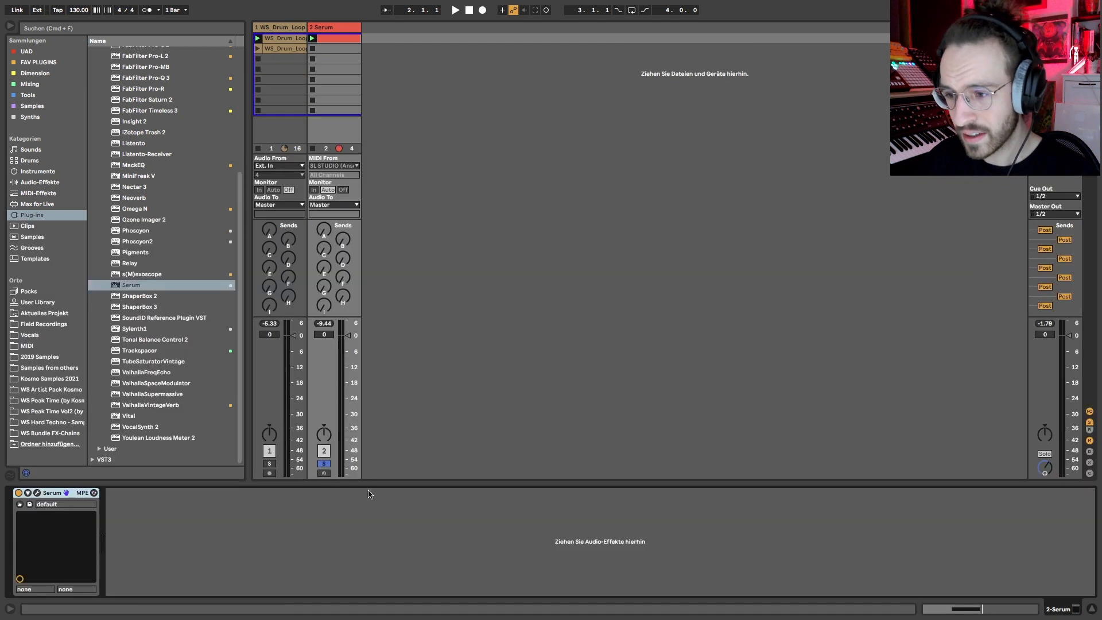
Reopen the Serum editor, audition the clip and set oscillator A's wavetable position to the triangle shape.
click(37, 492)
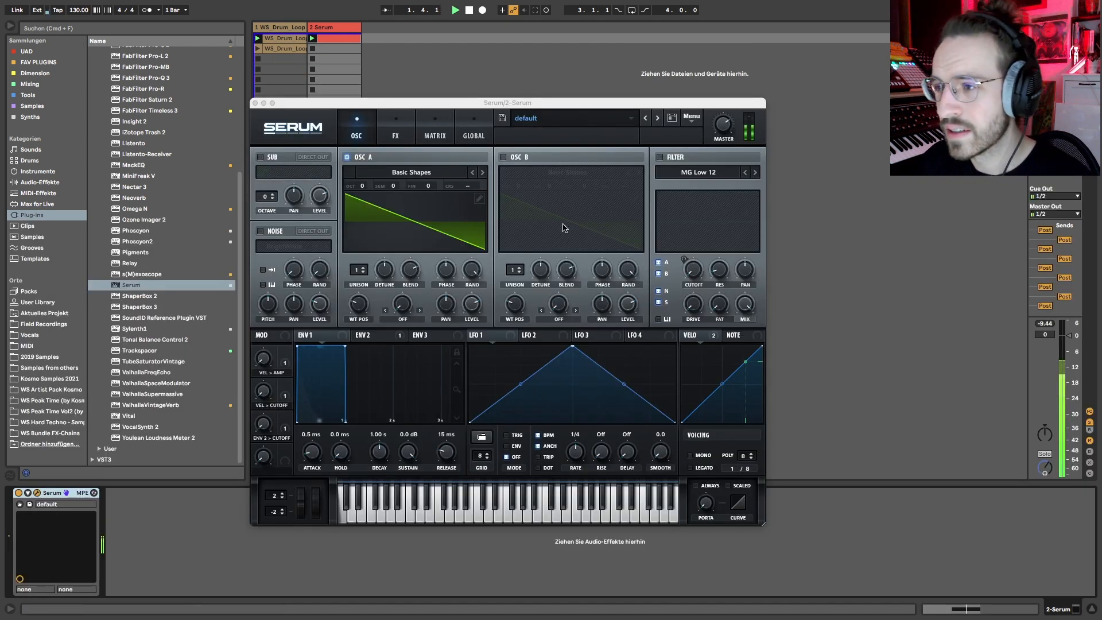
key(space)
drag(358, 304, 346, 264)
mouse_move(357, 310)
mouse_down()
mouse_move(356, 356)
mouse_move(356, 330)
mouse_up()
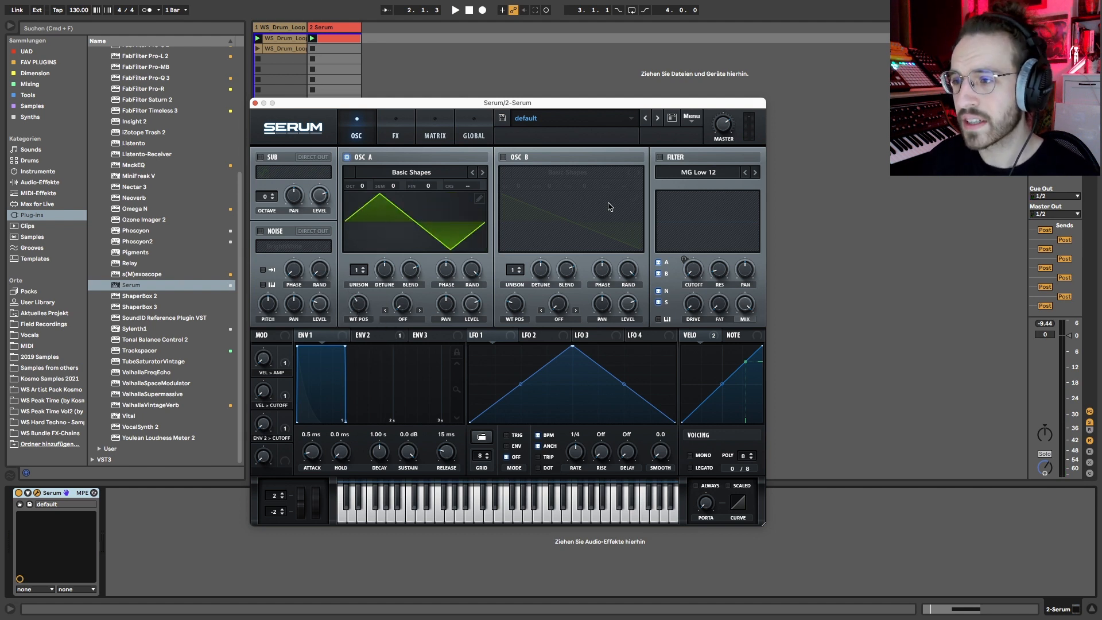
Enable the MG Low 12 filter, raise its cutoff well up the frequency range and audition the sound.
click(659, 156)
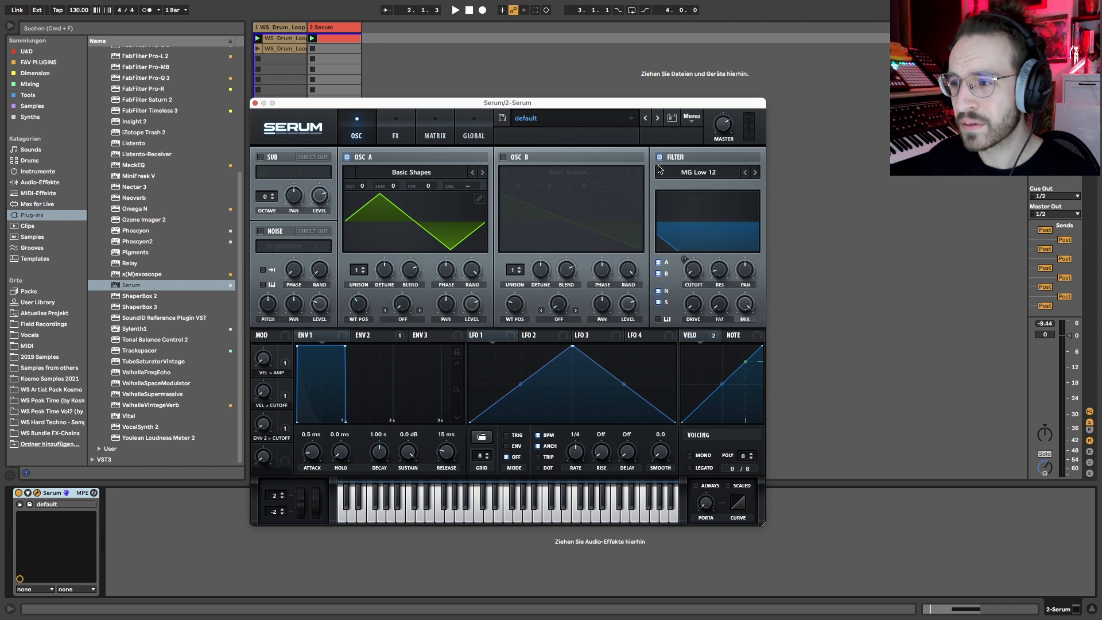
drag(694, 270, 670, 166)
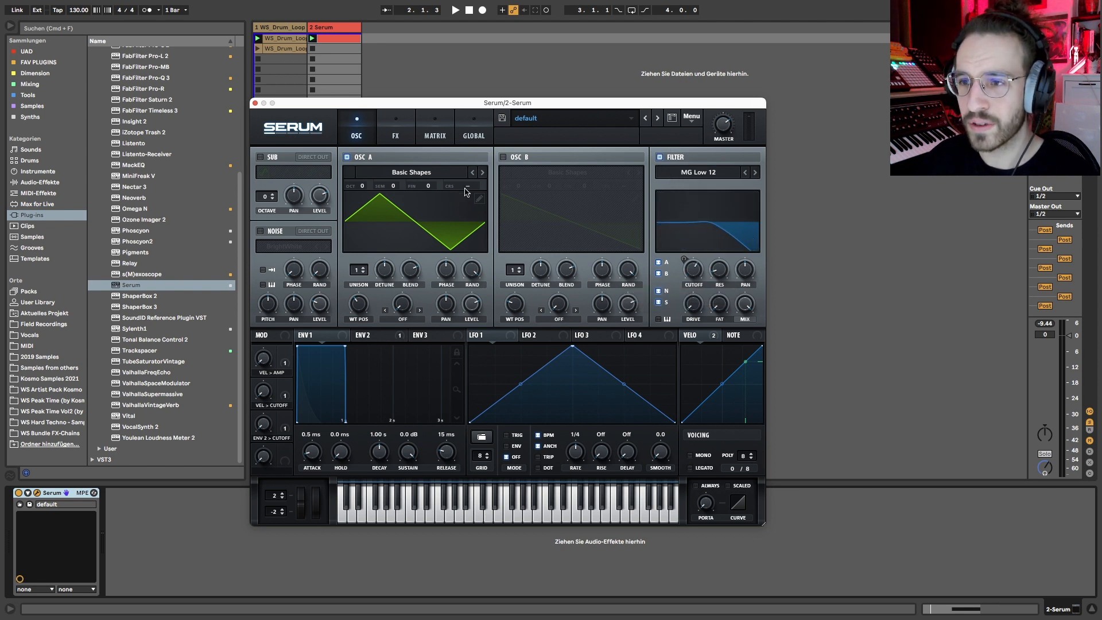
key(space)
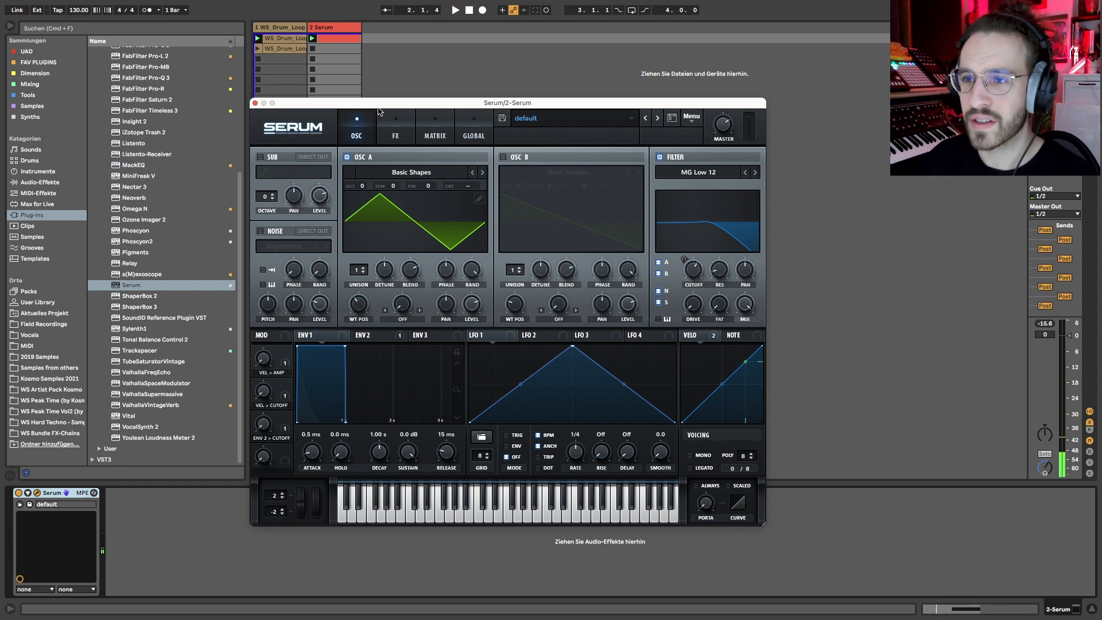
Enable Serum's Distortion effect and set its type to Lin.Fold.
click(394, 131)
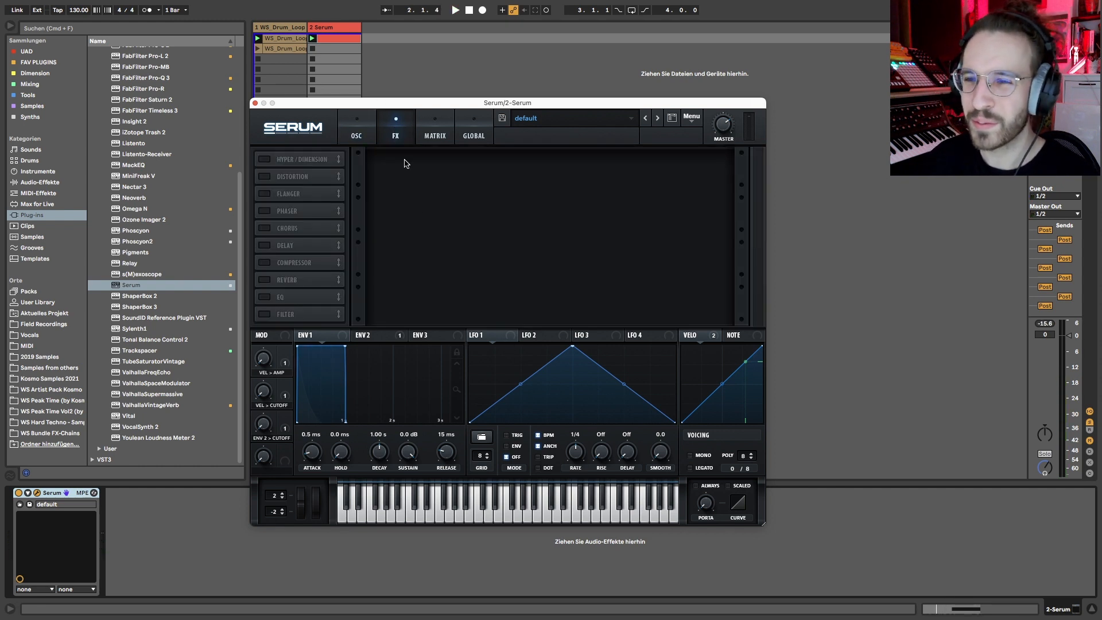
click(266, 175)
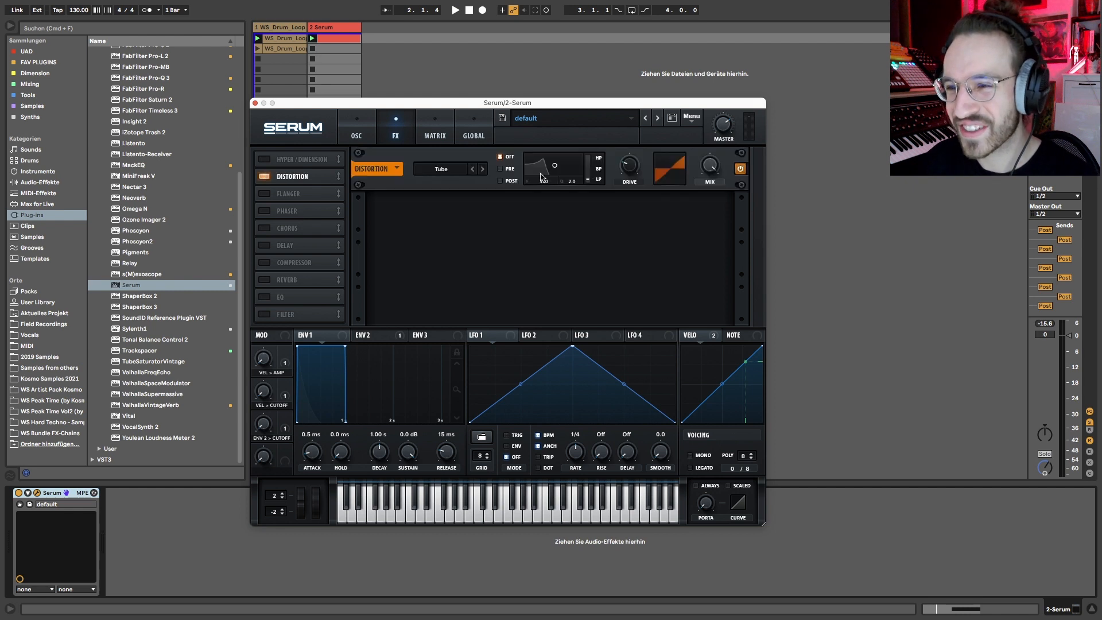
click(482, 168)
click(483, 168)
click(483, 169)
click(483, 169)
click(483, 169)
click(447, 169)
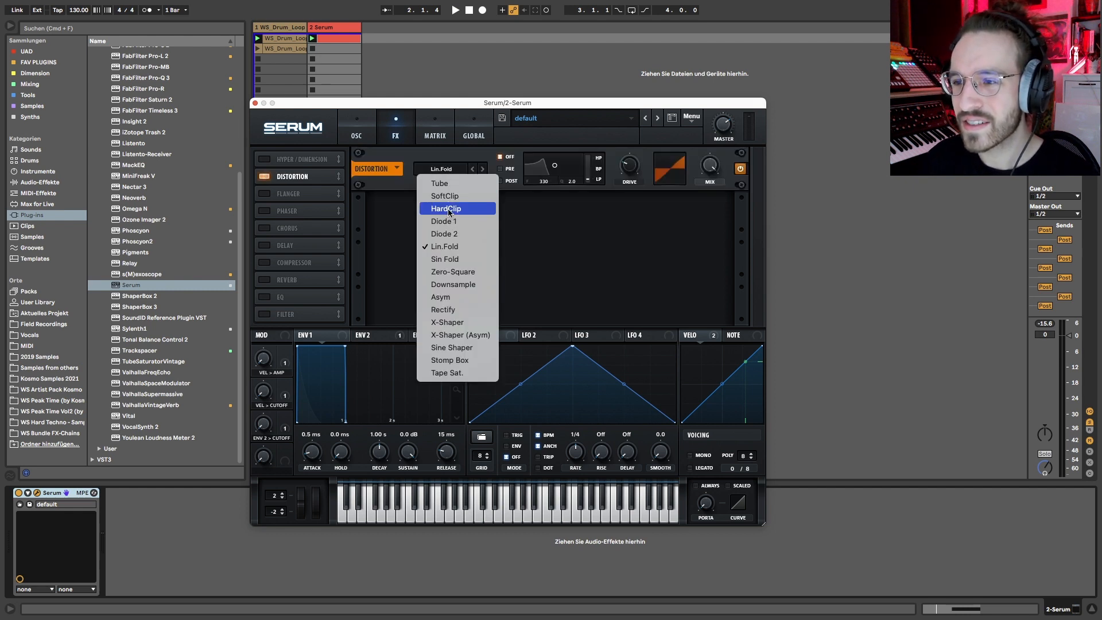
click(466, 247)
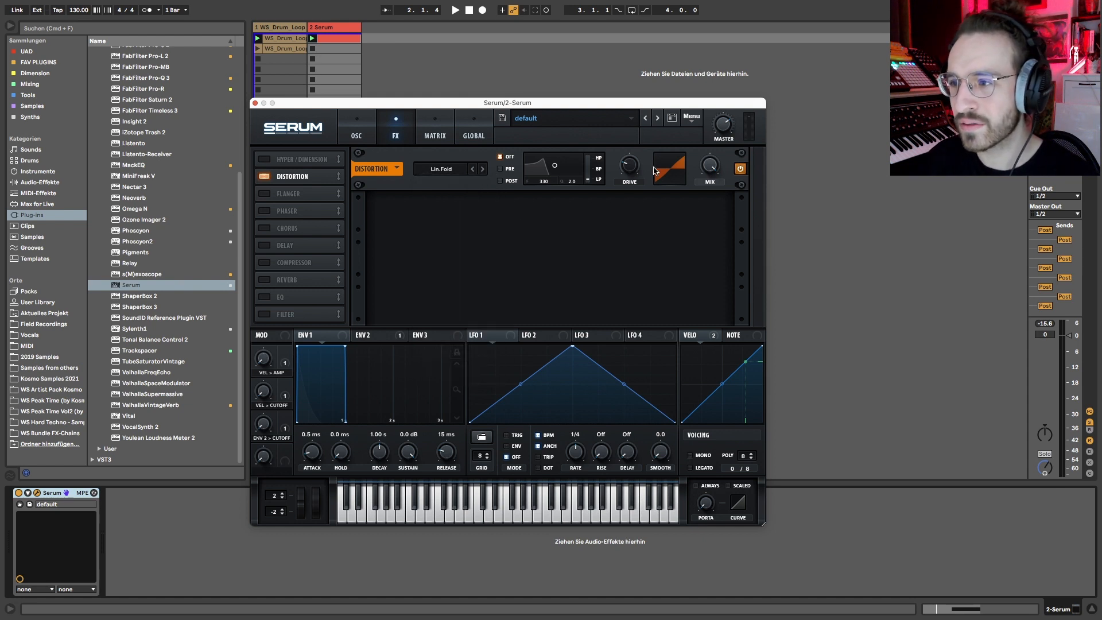
Raise the distortion's drive and change its type to Sin Fold.
mouse_move(632, 163)
mouse_down()
mouse_move(630, 121)
mouse_move(635, 185)
mouse_move(620, 147)
mouse_up()
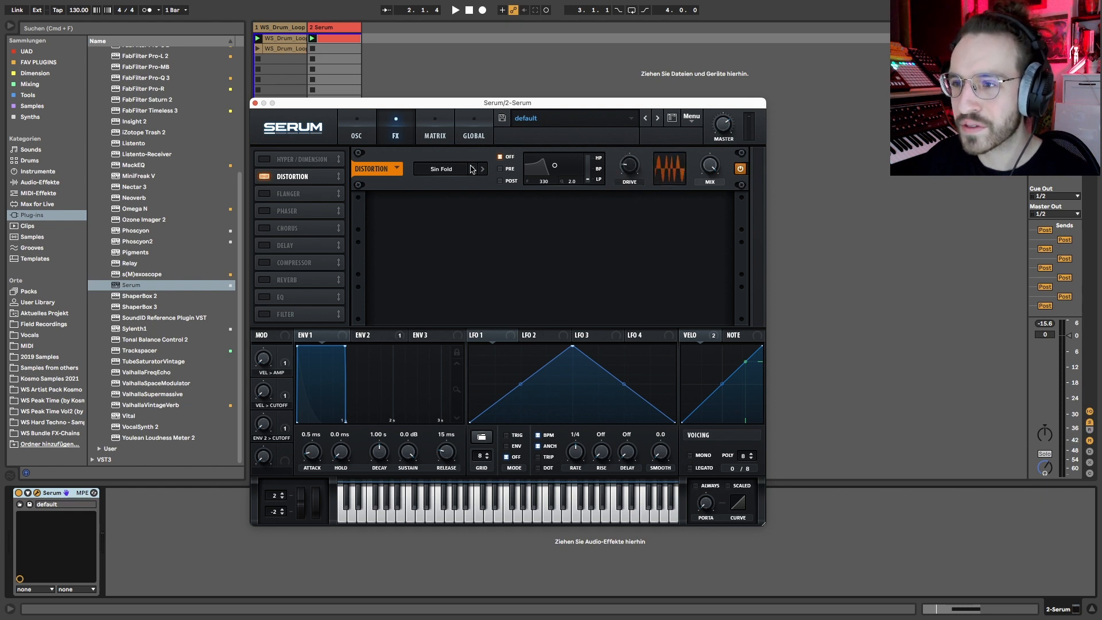
click(451, 167)
click(452, 168)
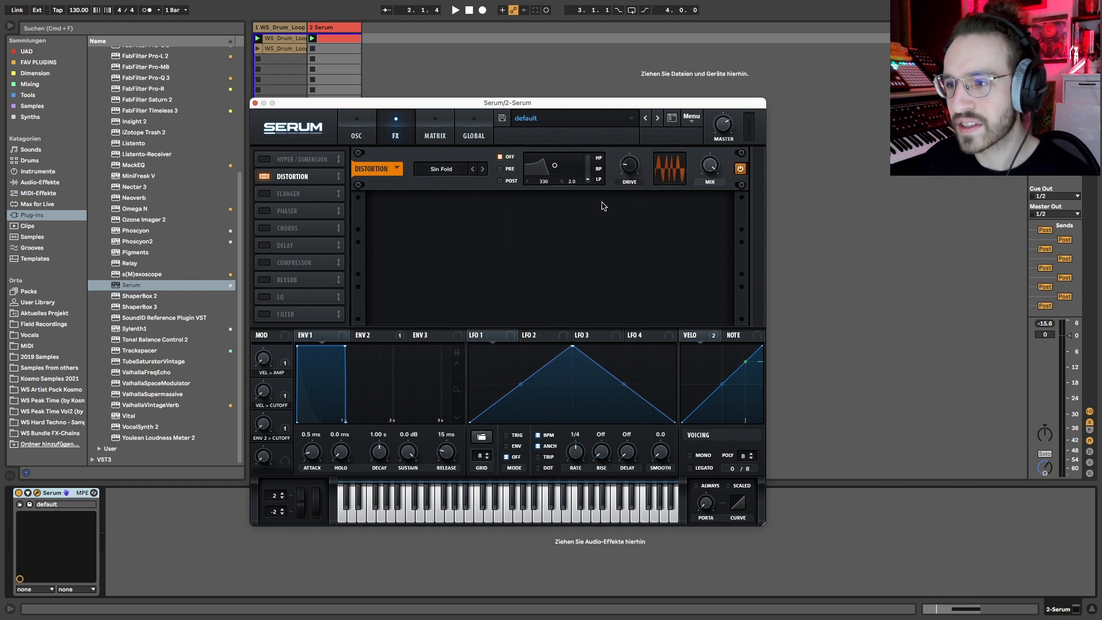
Play the clip while raising the Sin Fold distortion's drive further to hear its effect on the triangle wave.
click(359, 127)
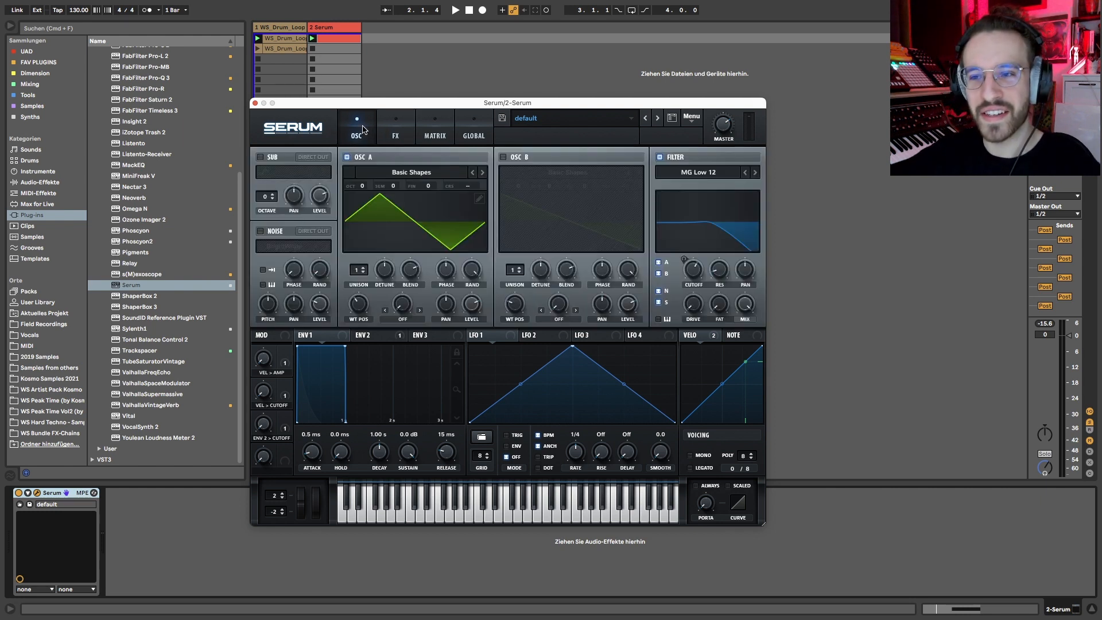
key(space)
click(395, 129)
drag(634, 176, 634, 154)
key(space)
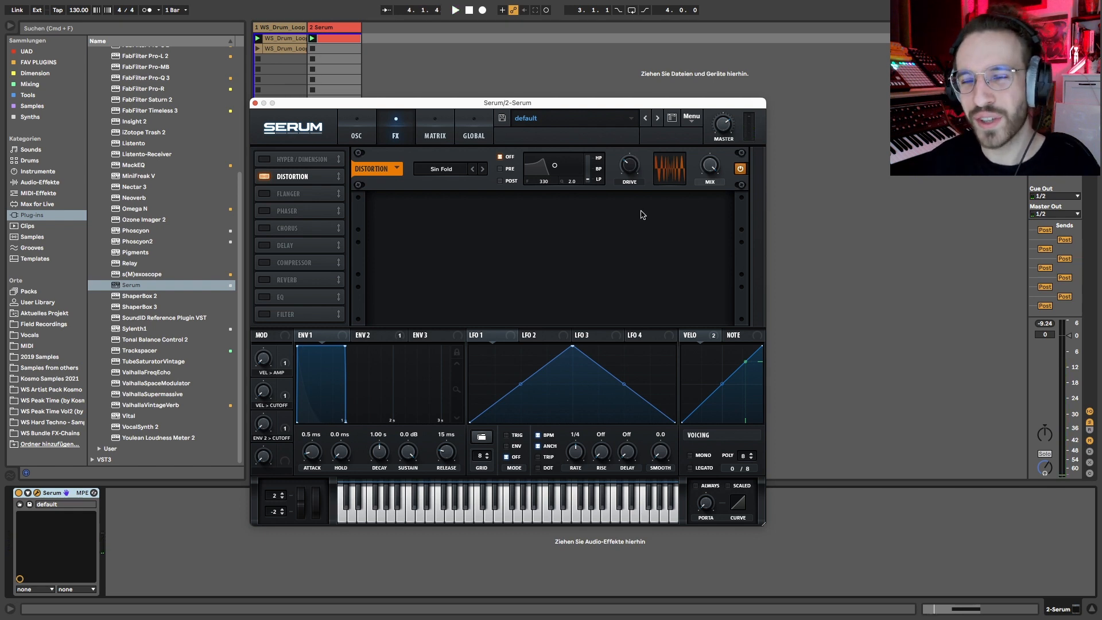
Lower the distortion's drive and assign LFO 1 to modulate it with a depth of 12.
click(354, 126)
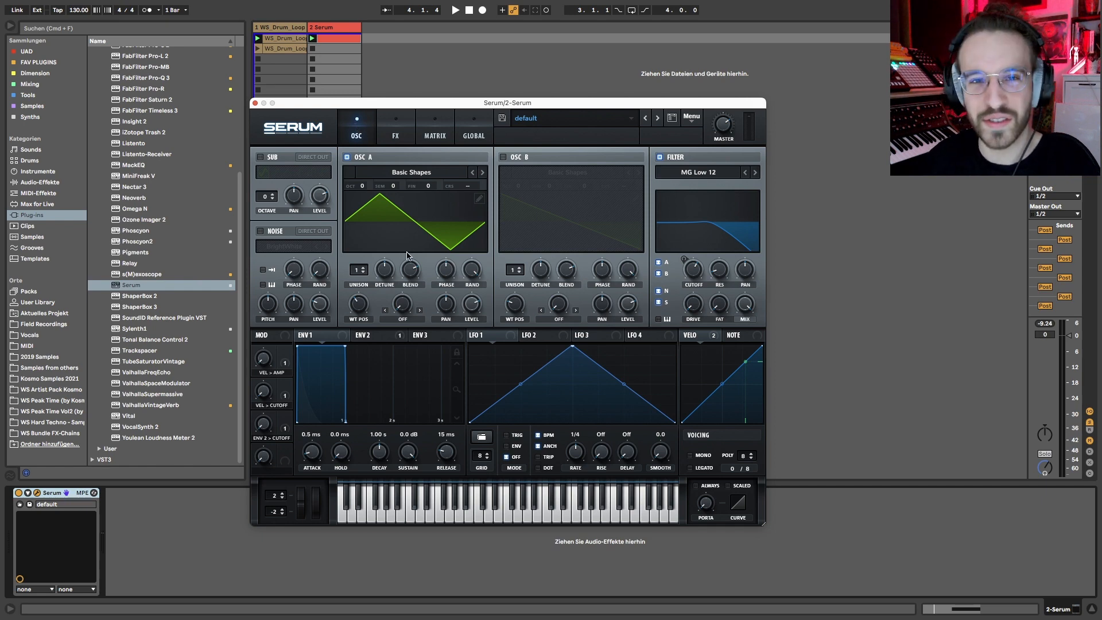
click(396, 136)
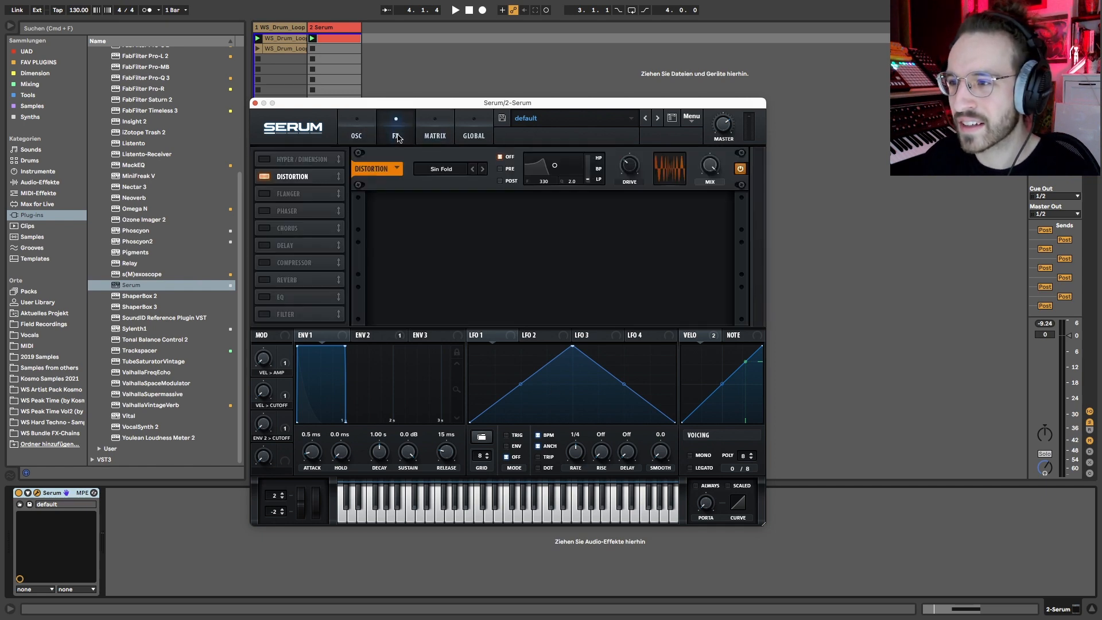
drag(630, 168, 630, 179)
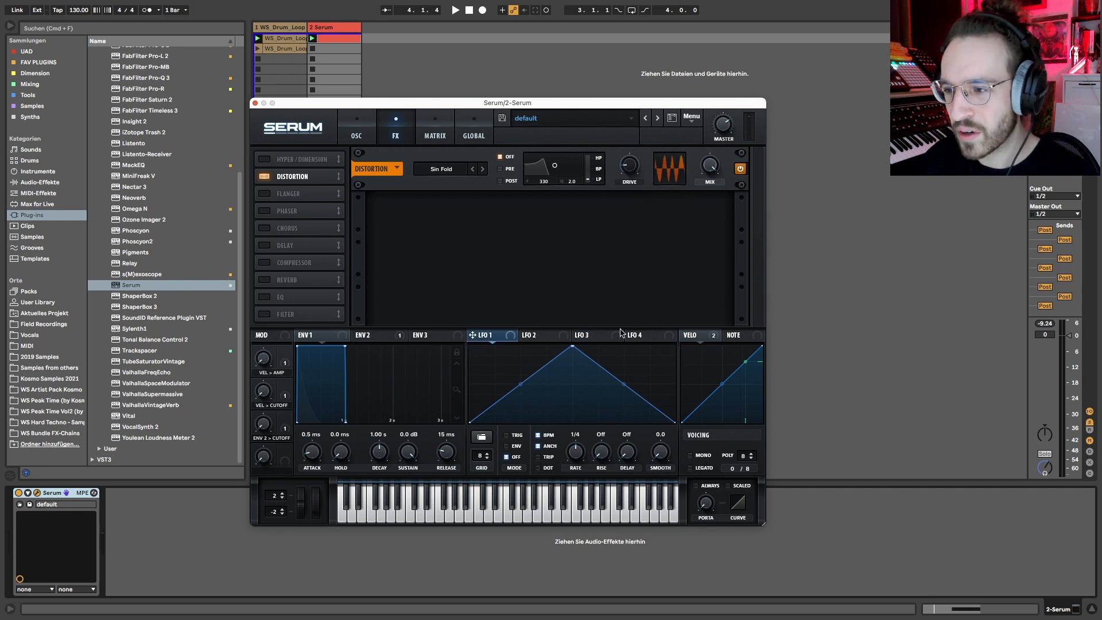
drag(492, 338, 631, 167)
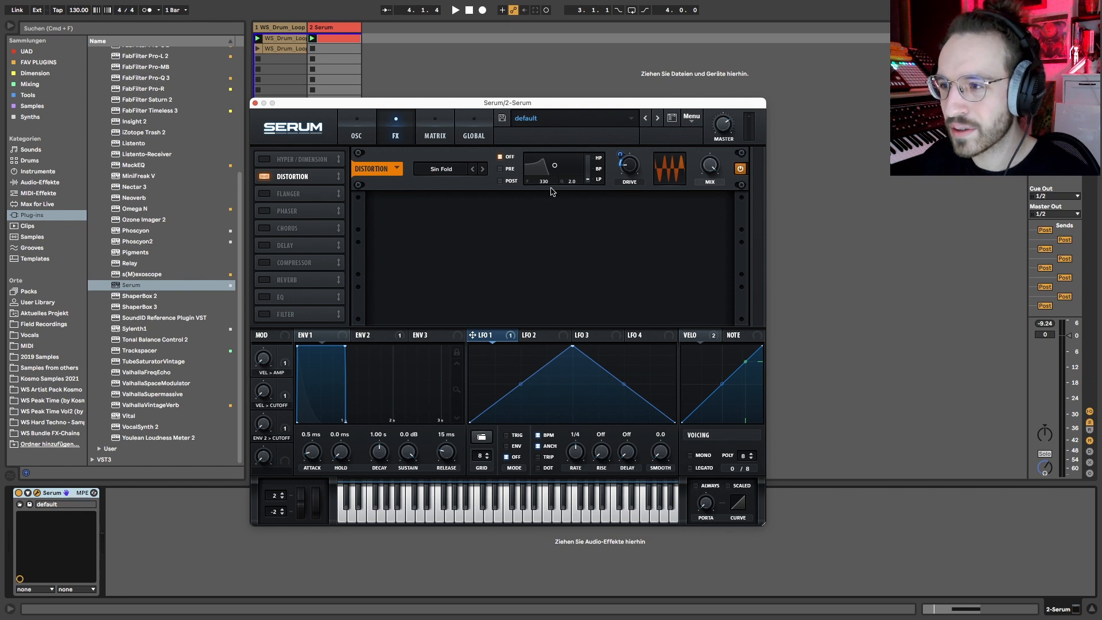
mouse_move(627, 167)
mouse_down()
mouse_move(628, 147)
mouse_move(633, 170)
mouse_up()
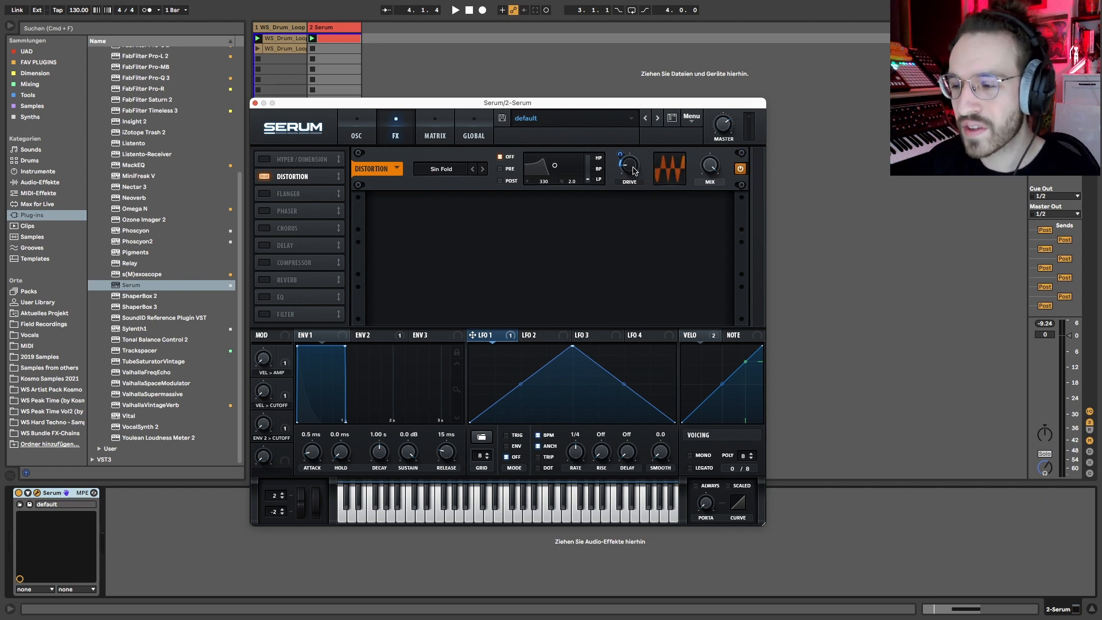
Set LFO 1's rate to dotted 1/8 and audition the modulated distortion.
click(541, 467)
drag(580, 455, 580, 450)
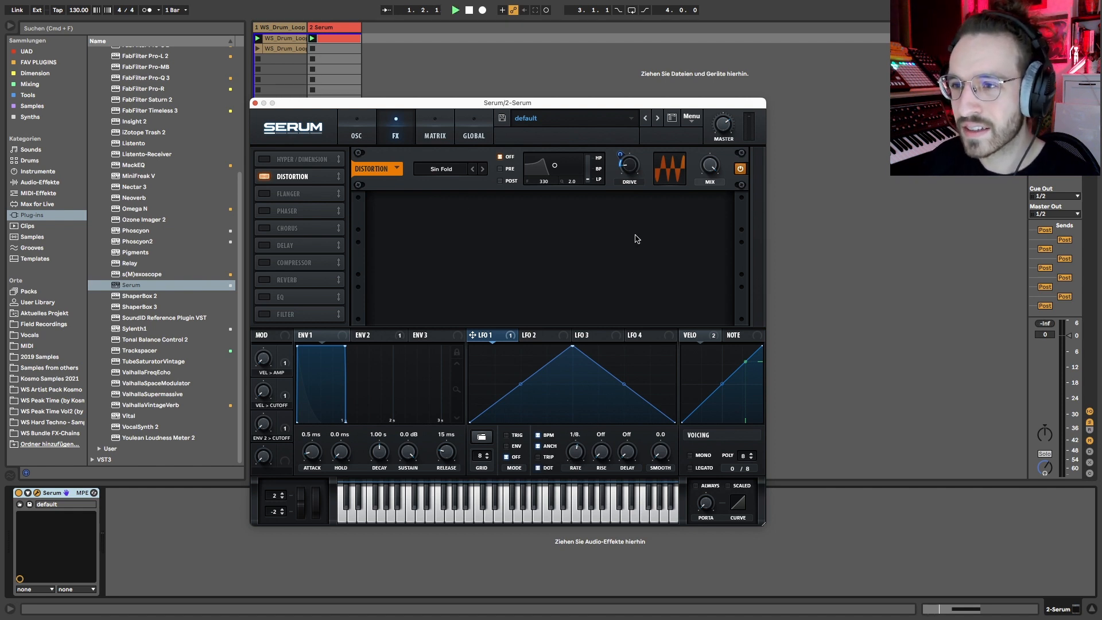
key(space)
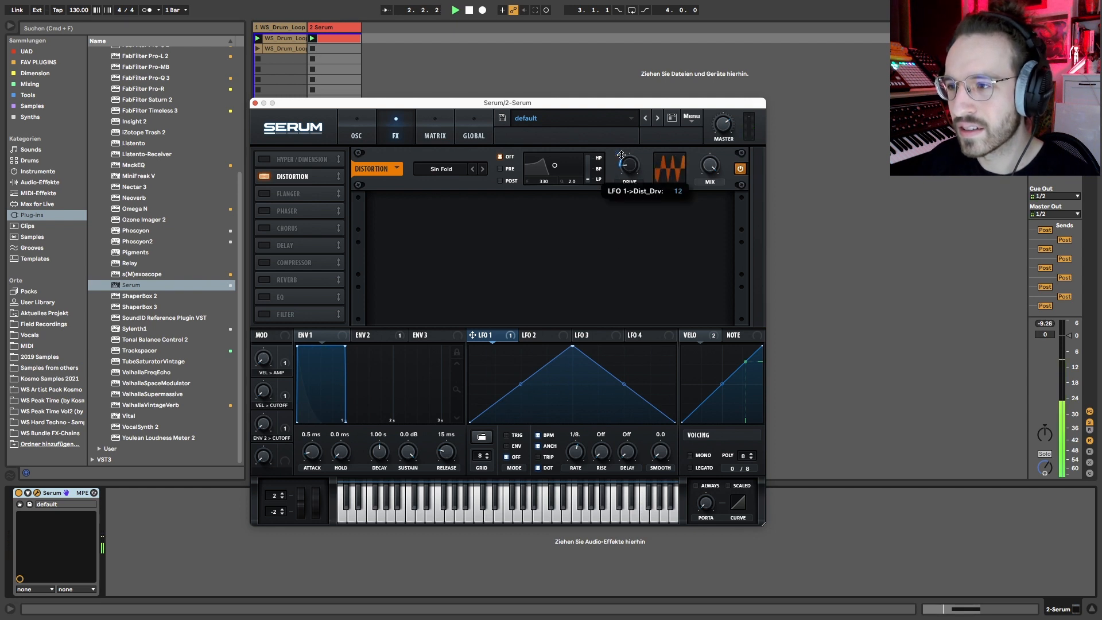
Try the distortion's filter in post mode at 1040 with a width of 0.6, and switch it off again.
click(500, 180)
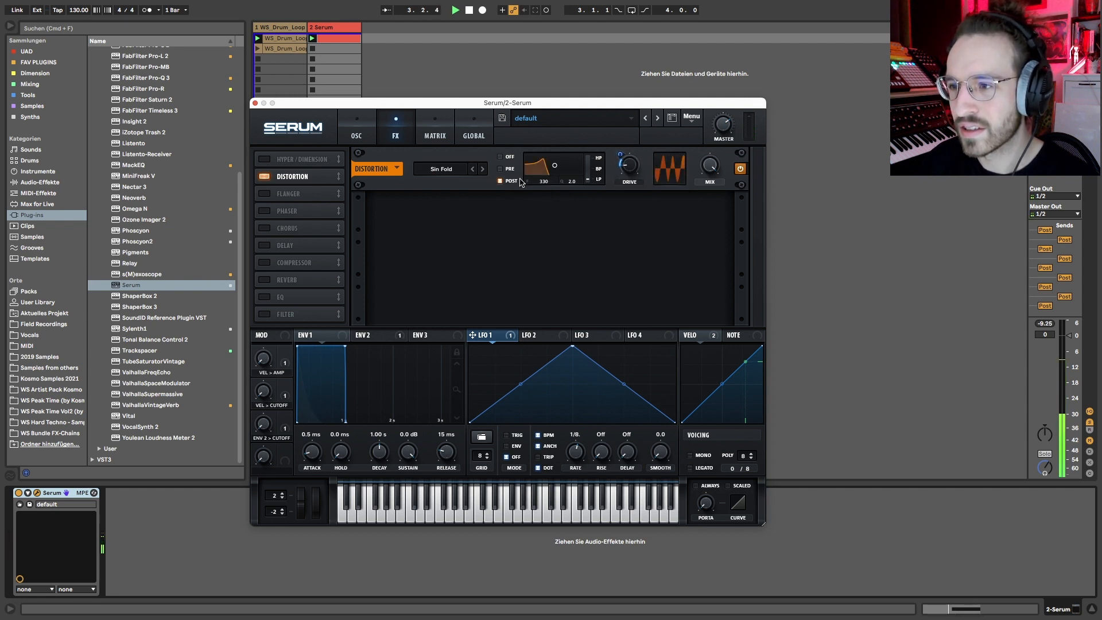
drag(555, 165, 566, 172)
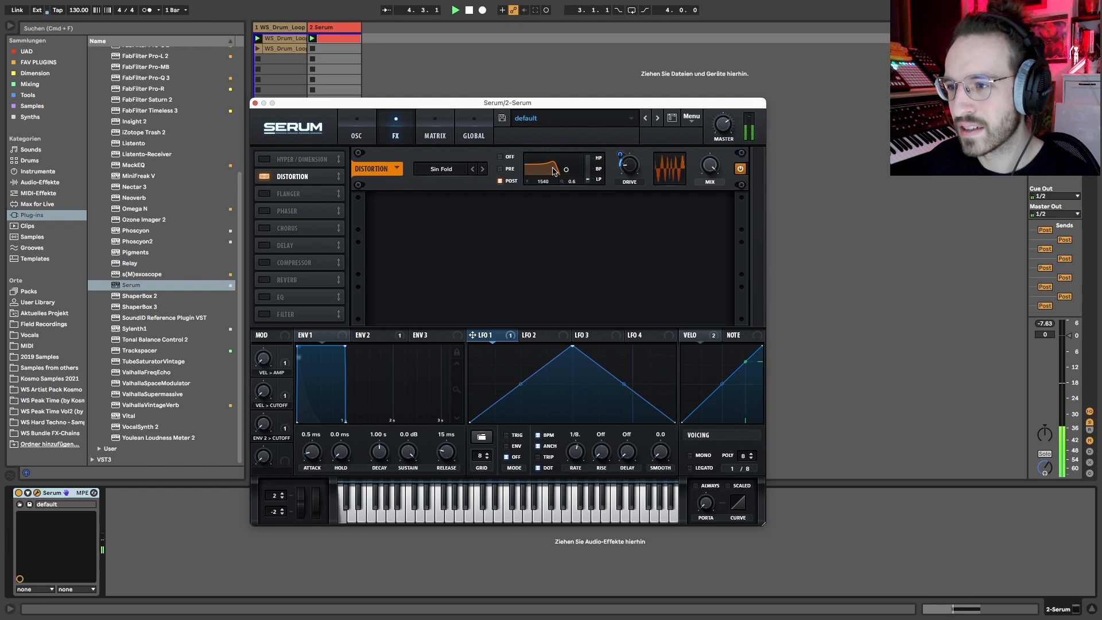
click(500, 157)
Switch the distortion type to Lin.Fold and audition it with the triangle wave.
key(space)
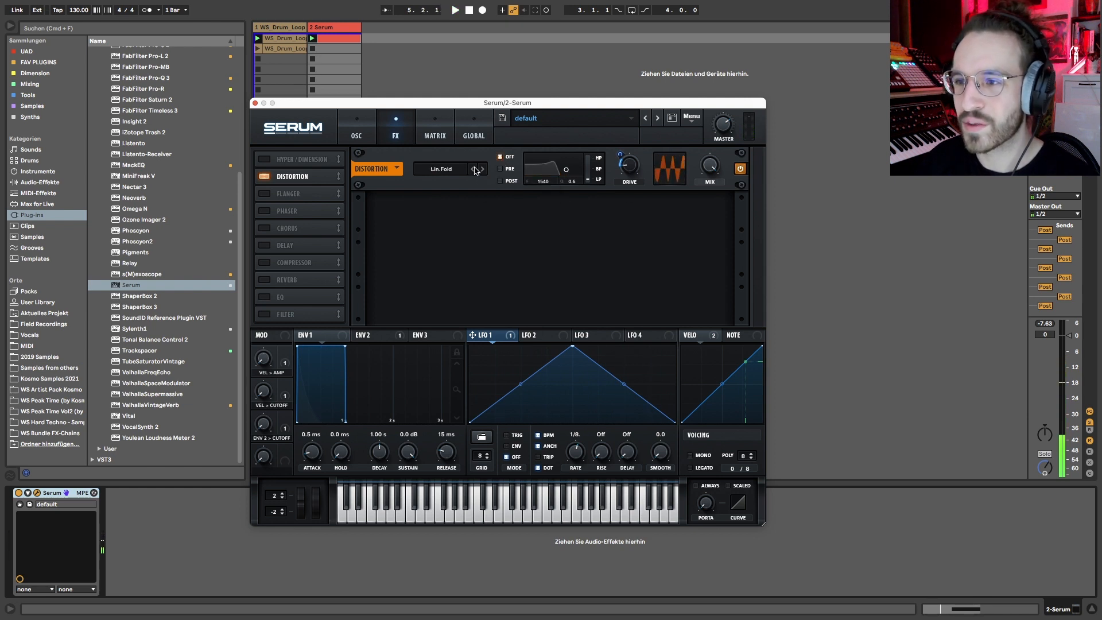
click(473, 169)
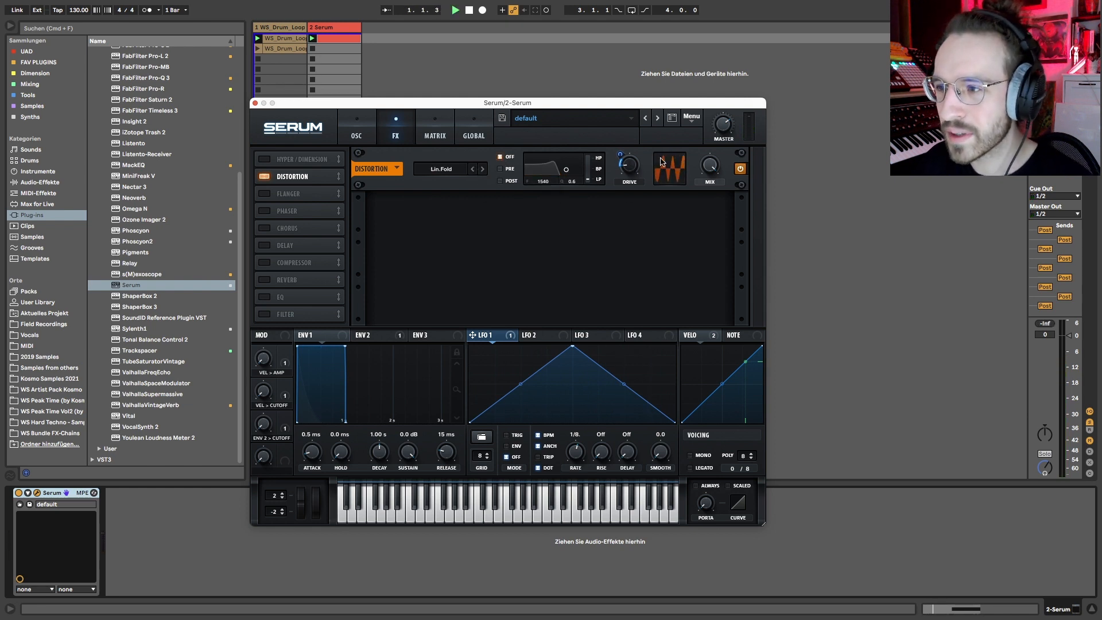
key(space)
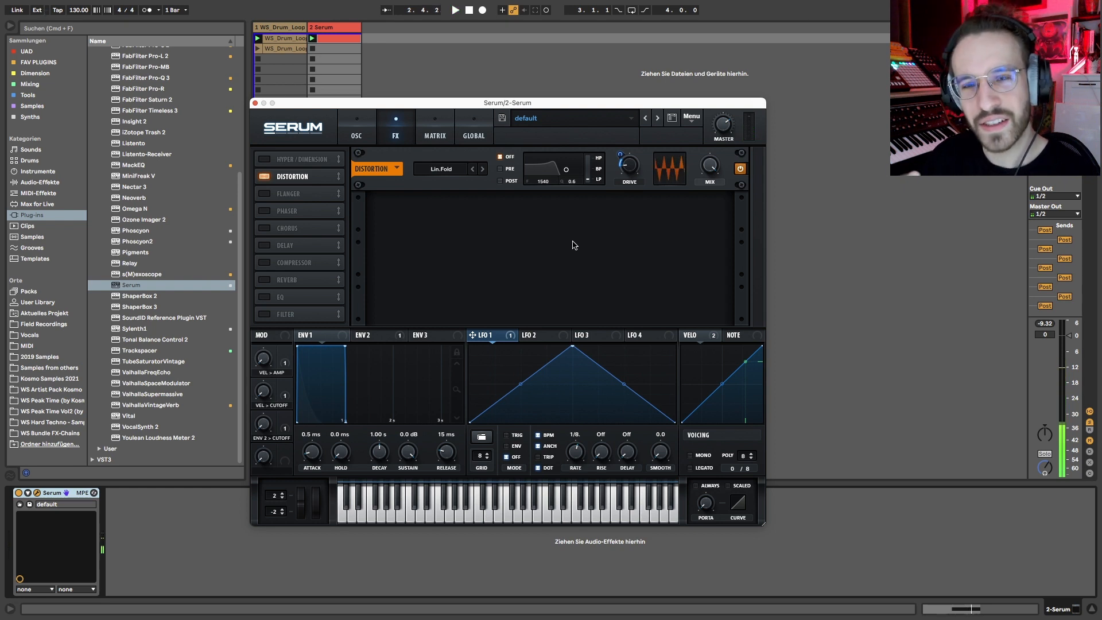
Set oscillator A's wavetable position to the sine shape and change the distortion type to Sin Fold.
click(357, 122)
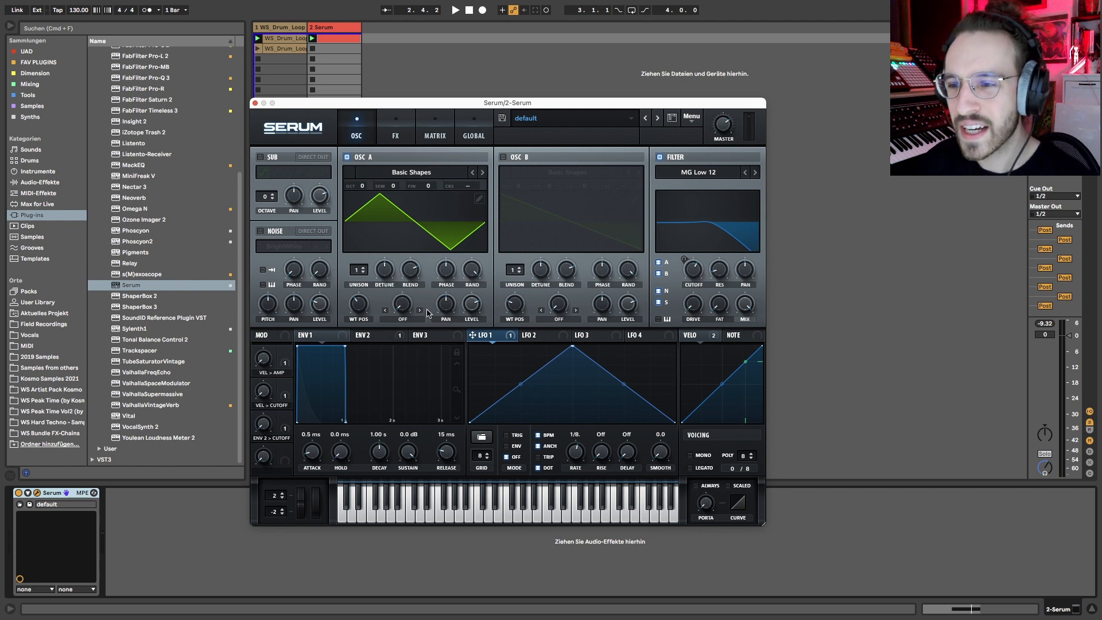
drag(349, 306, 351, 517)
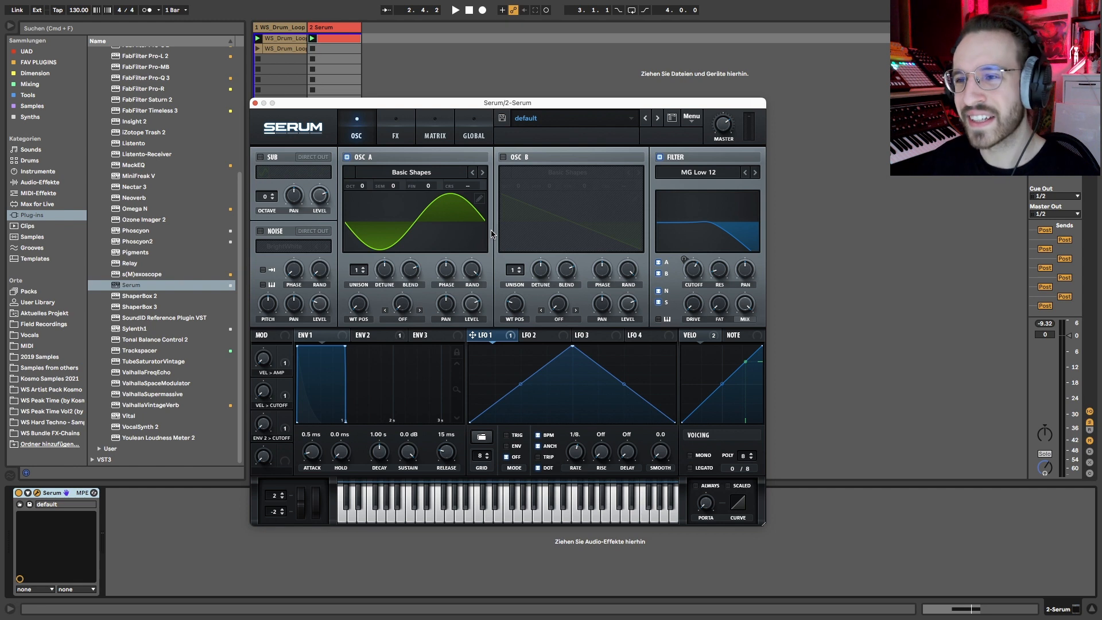
click(395, 122)
click(483, 169)
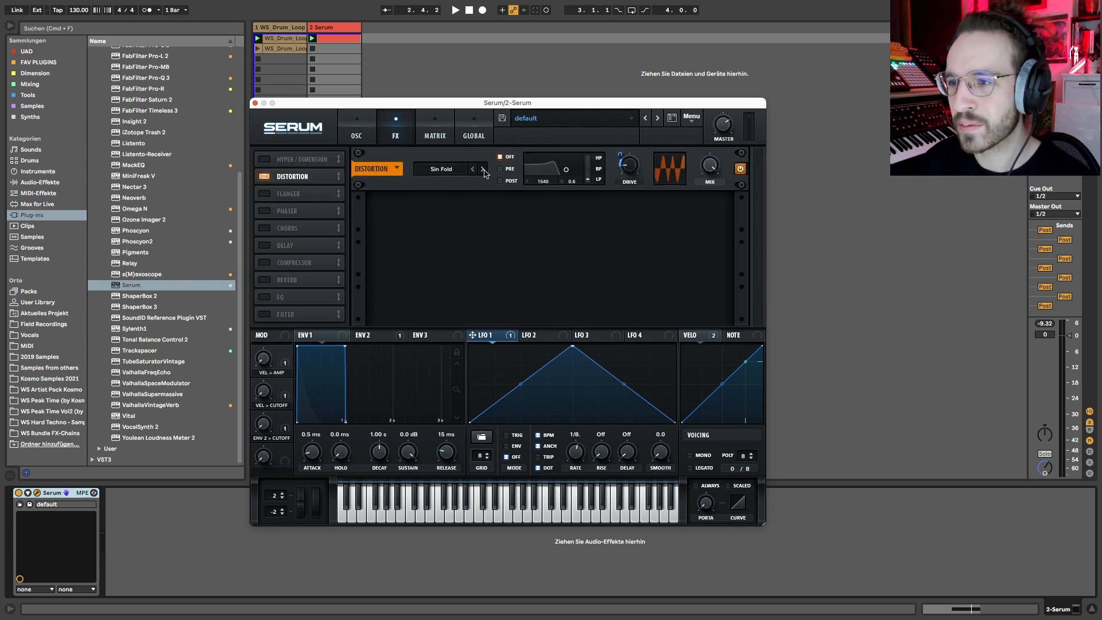
Compare the Sin Fold and Lin.Fold distortion types on the sine wave during playback, ending on Sin Fold.
key(space)
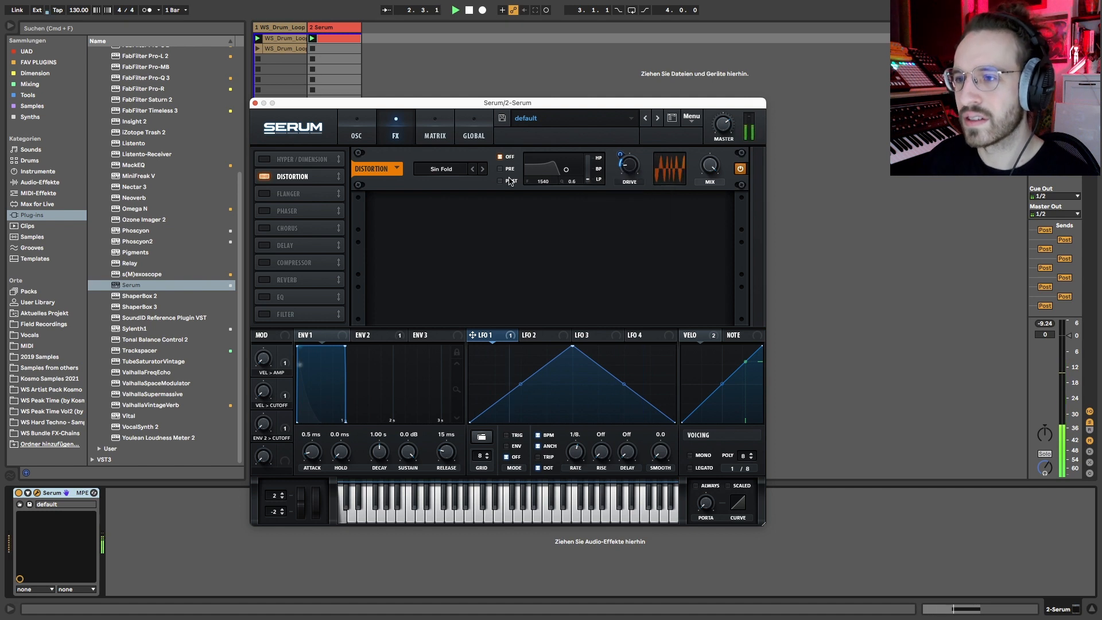
click(473, 169)
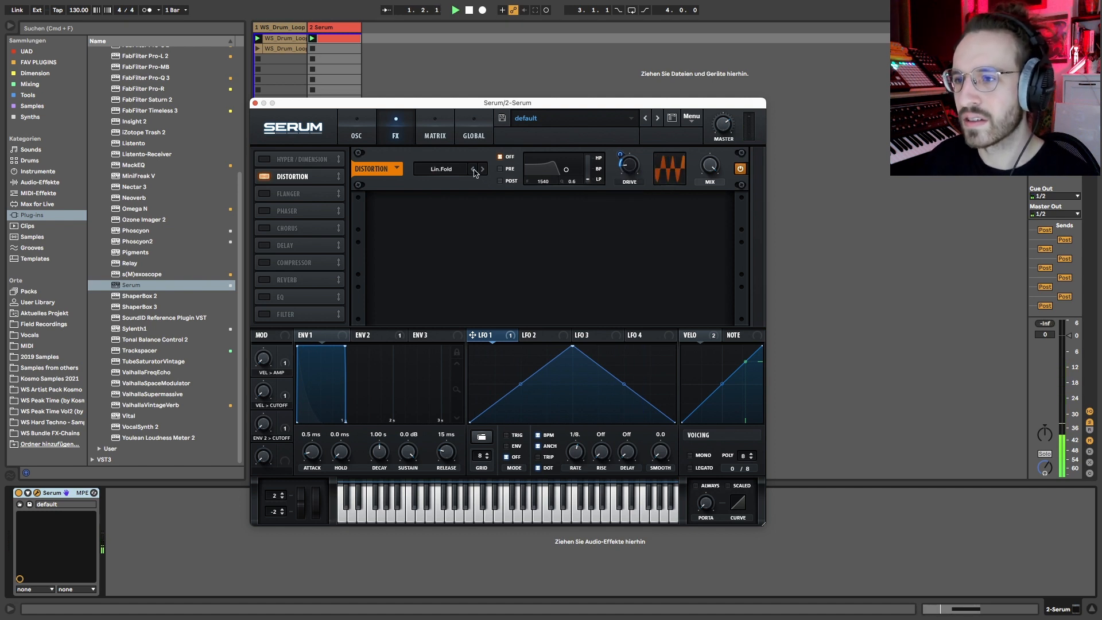
key(space)
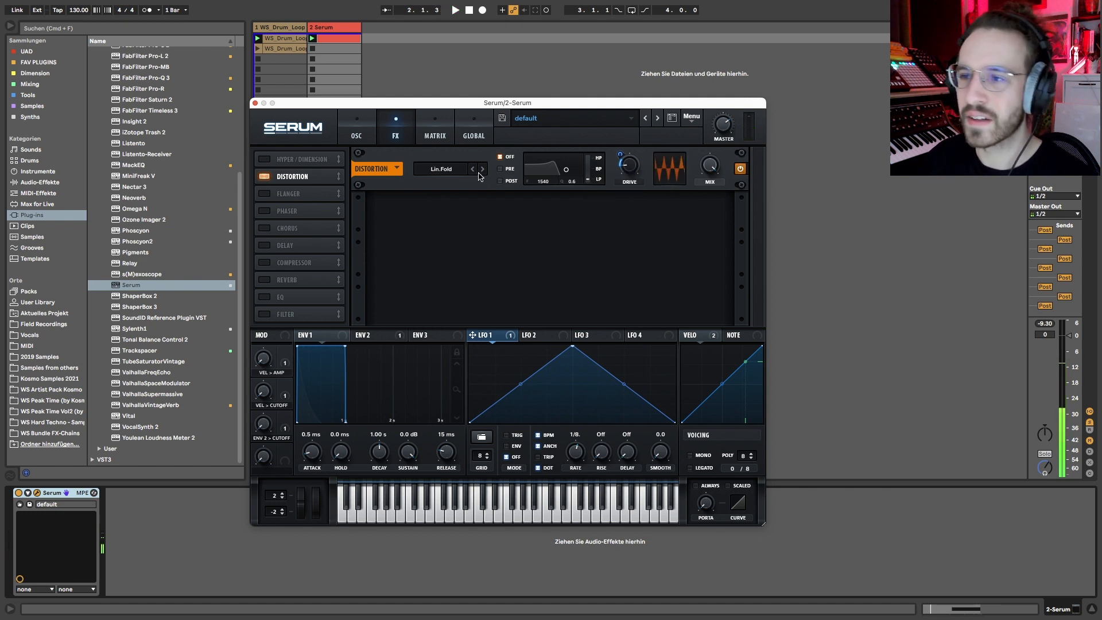
click(483, 171)
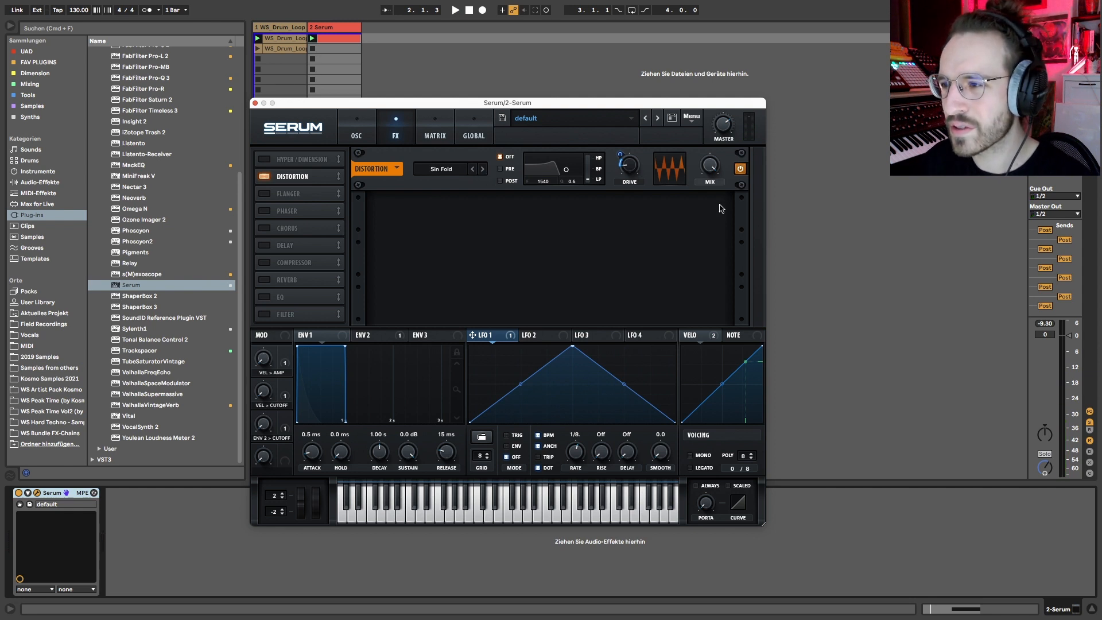
Move the distortion to the first slot of the effects chain and adjust the oscillator filter's cutoff.
mouse_move(623, 159)
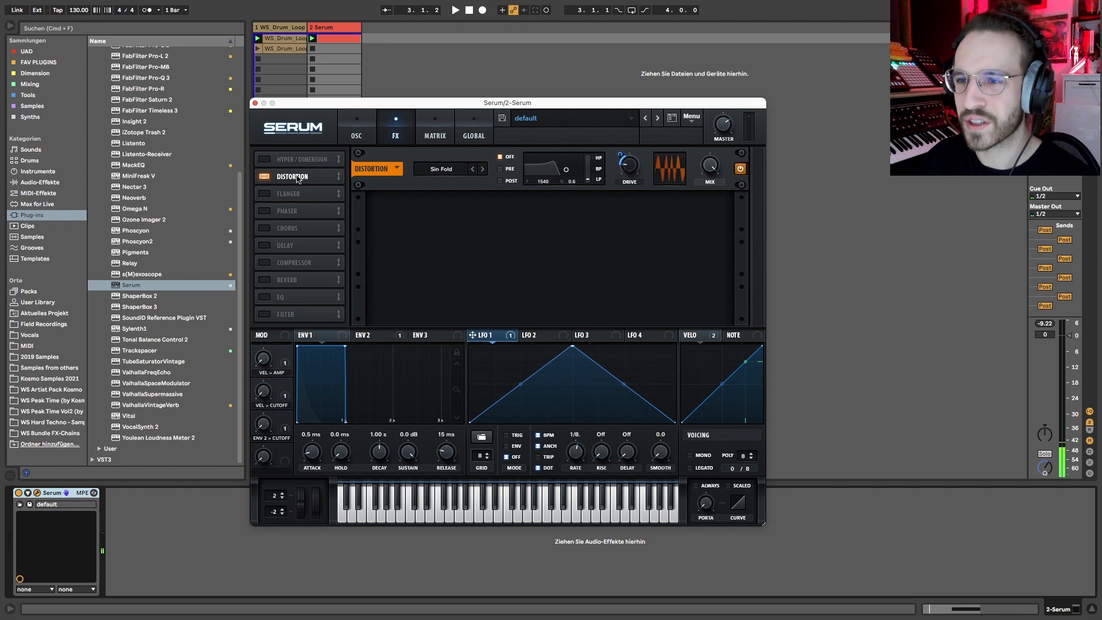
mouse_move(275, 162)
mouse_down()
mouse_move(282, 201)
mouse_move(279, 182)
mouse_up()
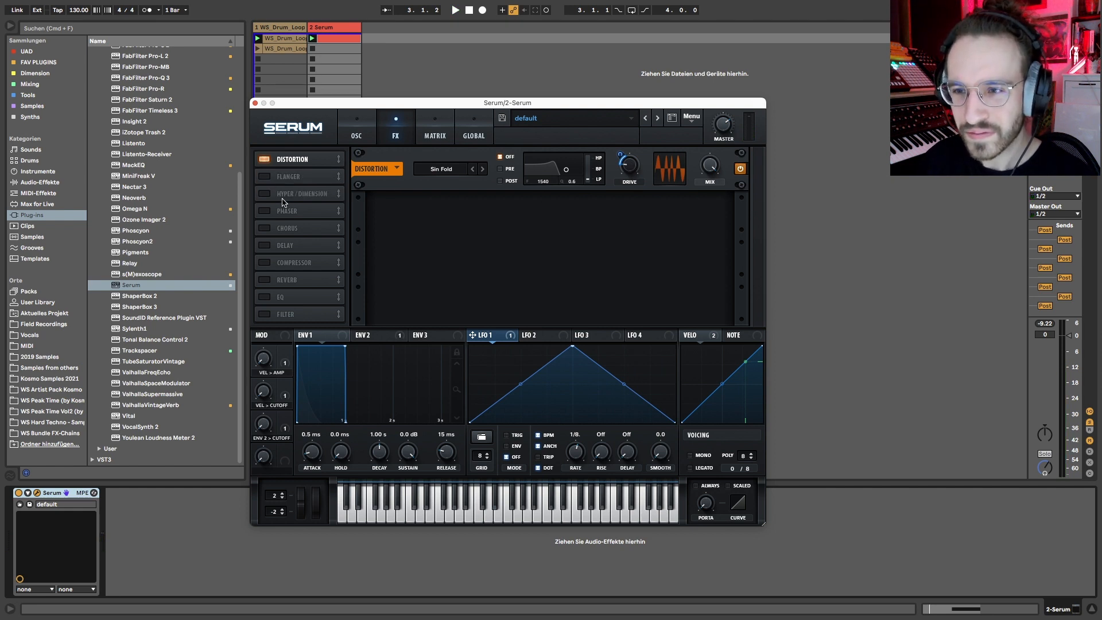
click(367, 124)
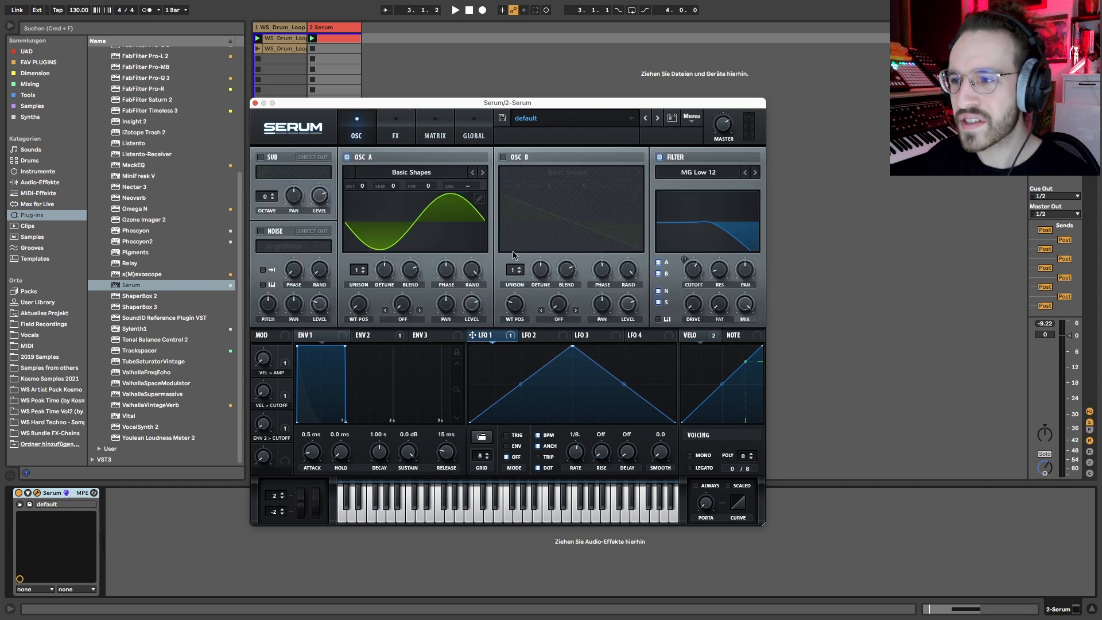
drag(690, 279, 691, 290)
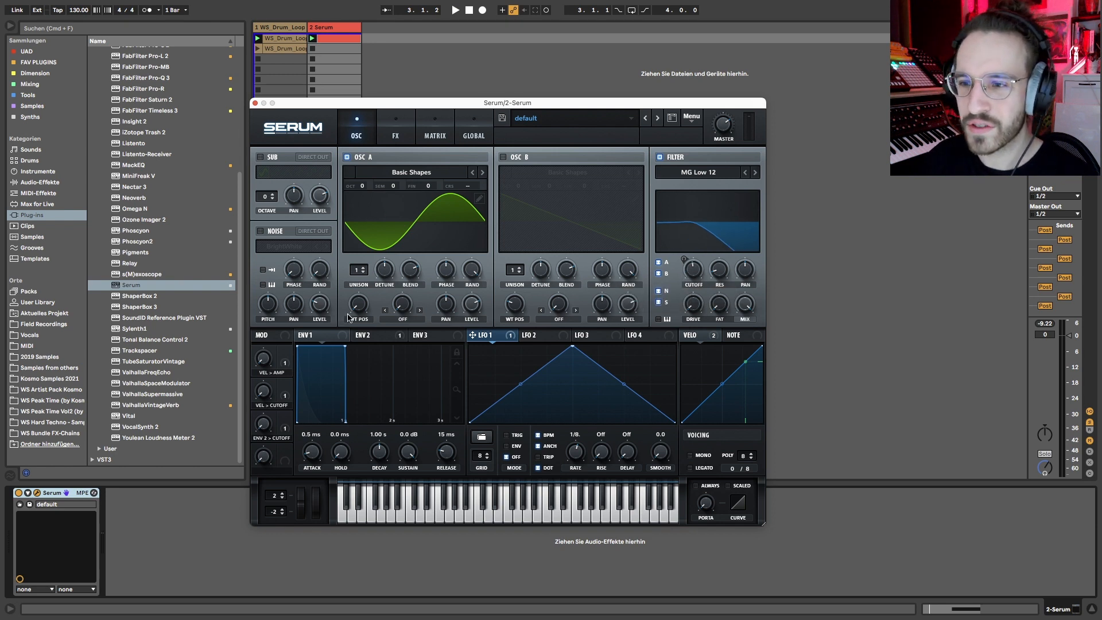
Audition the saw and square shapes of oscillator A through the Sin Fold distortion, ending on the triangle shape.
drag(348, 317, 356, 281)
key(space)
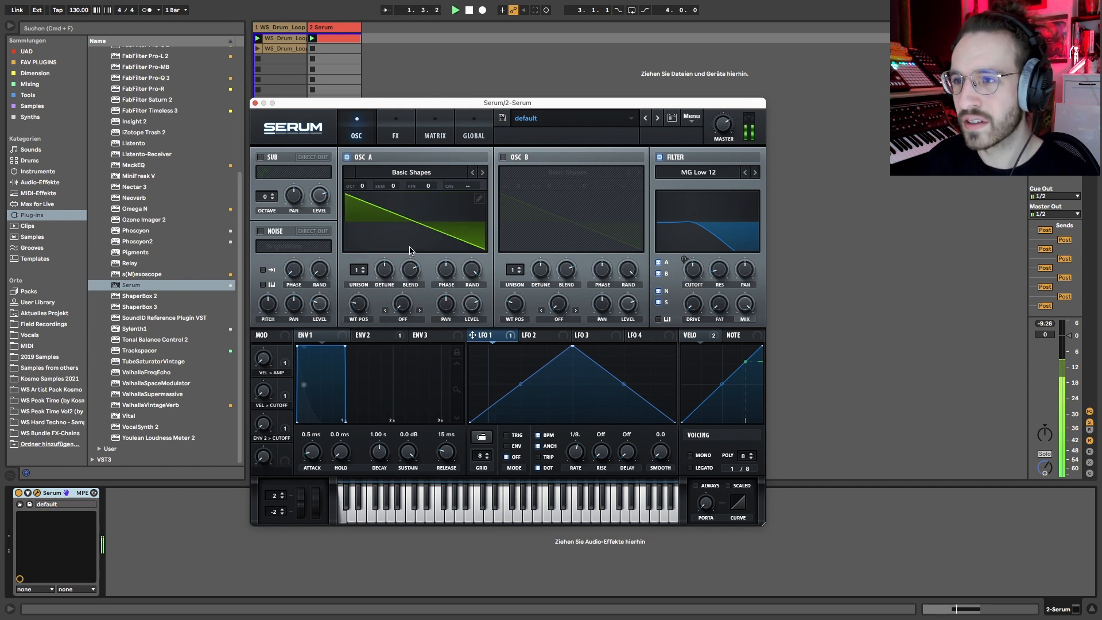
key(space)
drag(351, 311, 340, 260)
key(space)
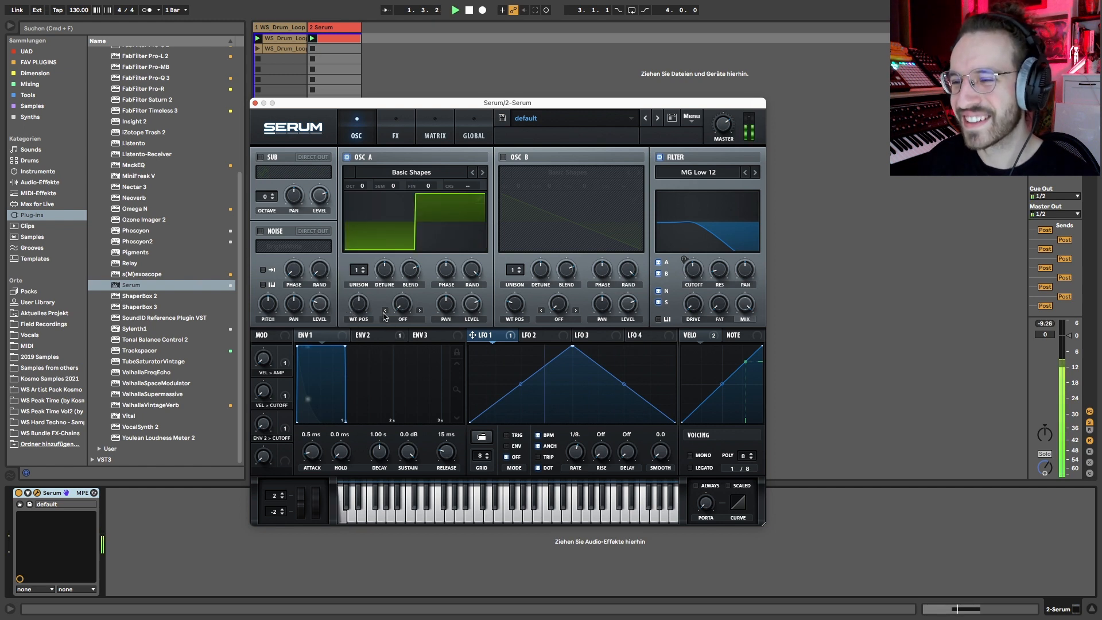
key(space)
drag(361, 302, 361, 320)
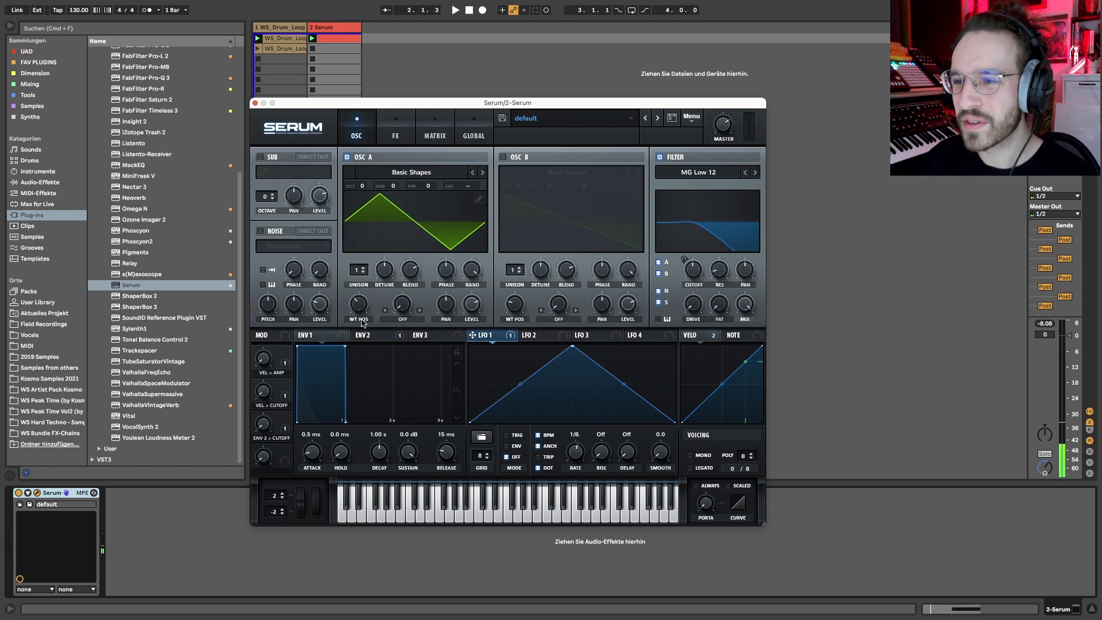
Open the MG Low 12 filter's cutoff fully and audition oscillator A's saw shape through the distortion.
drag(690, 268, 686, 192)
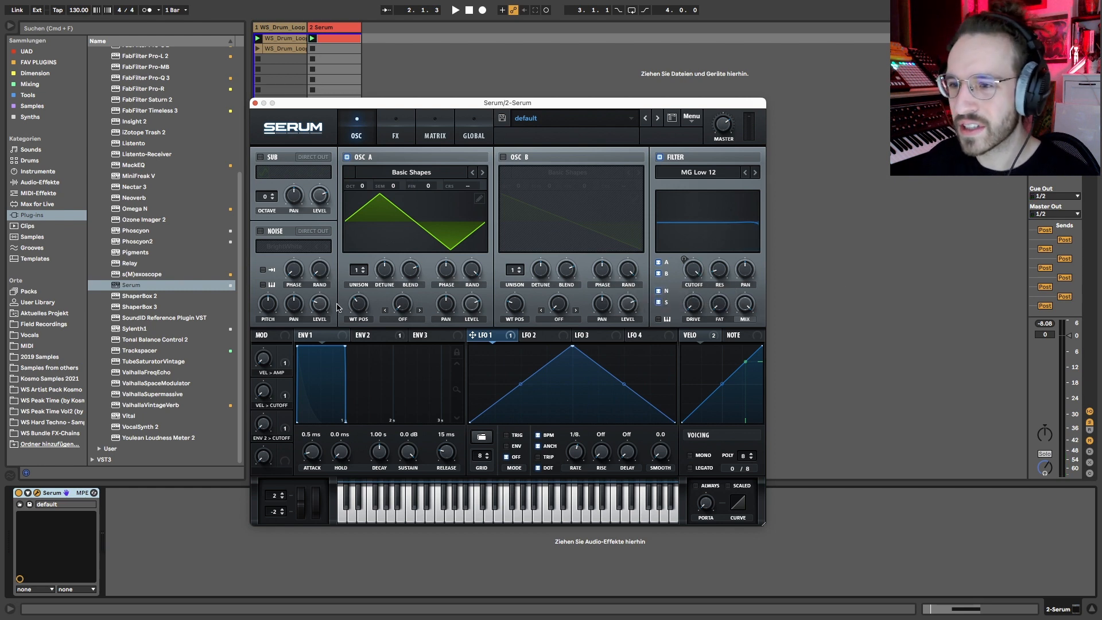
drag(370, 304, 368, 323)
key(space)
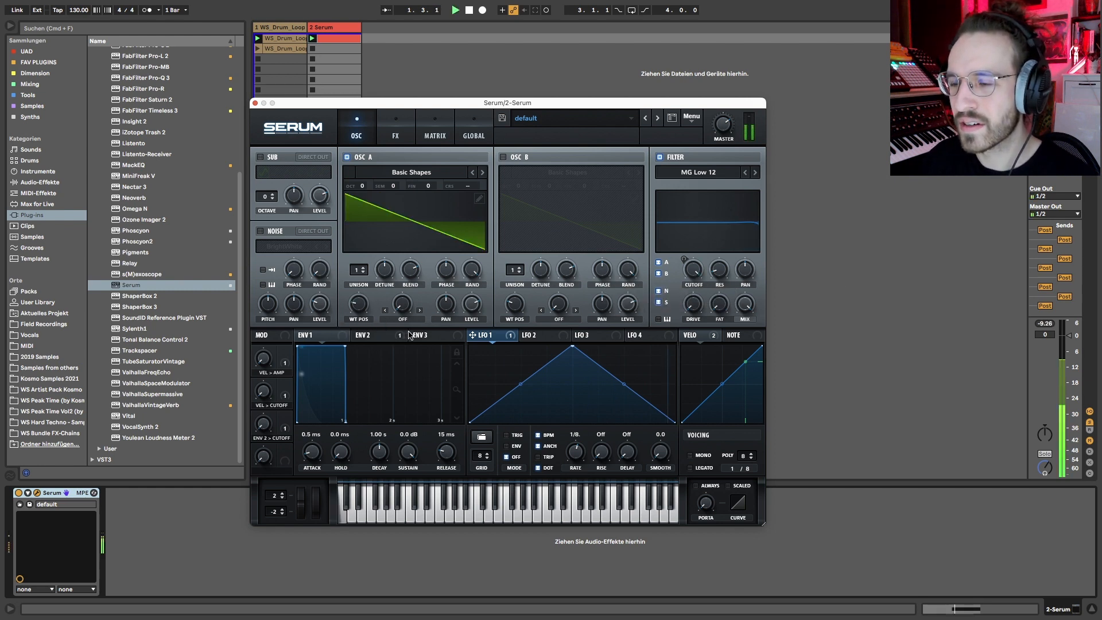
key(space)
Lower the MG Low 12 filter's cutoff to about 97 Hz while auditioning the saw shape.
drag(689, 274, 690, 310)
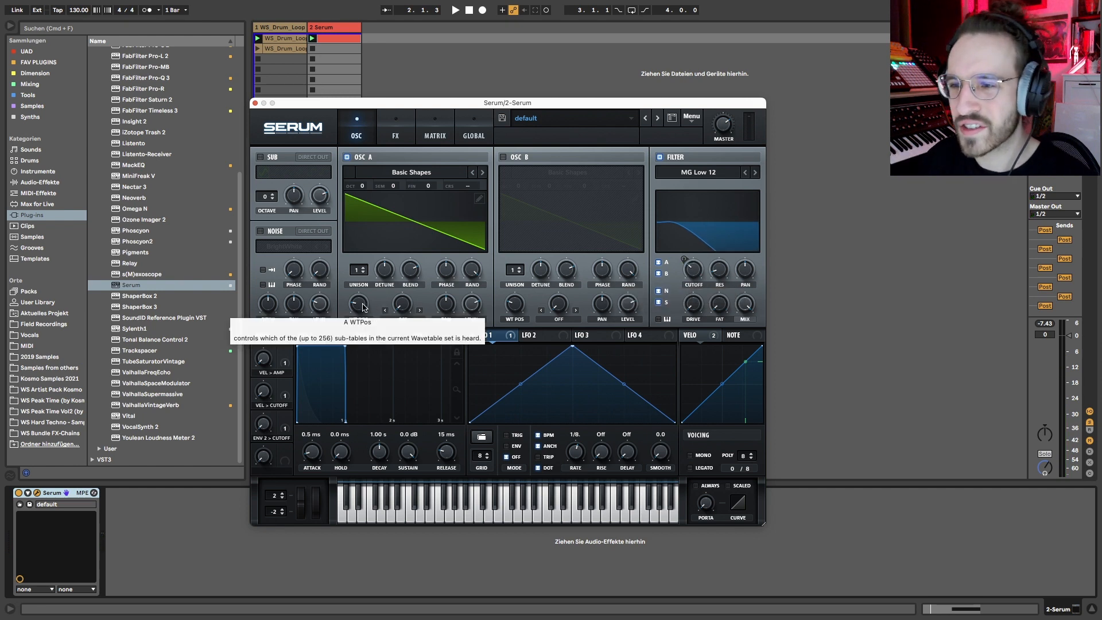
key(space)
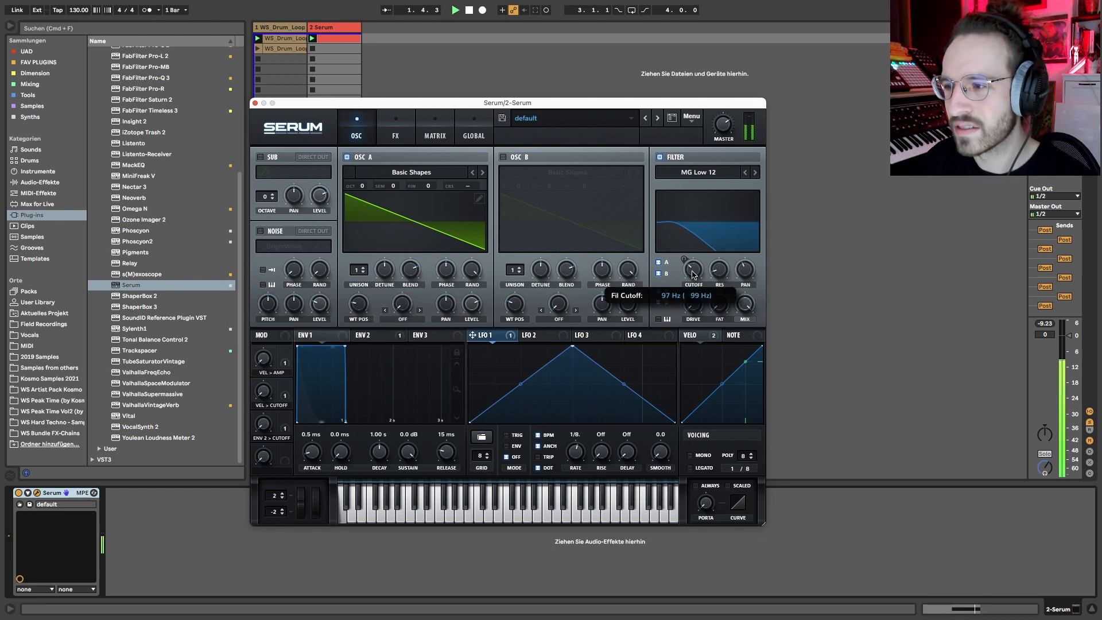
mouse_move(700, 279)
mouse_down()
mouse_move(700, 258)
mouse_move(698, 295)
mouse_up()
key(space)
Return oscillator A to the sine shape at wavetable position 1, reviewing the Sin Fold distortion settings alongside it.
click(408, 139)
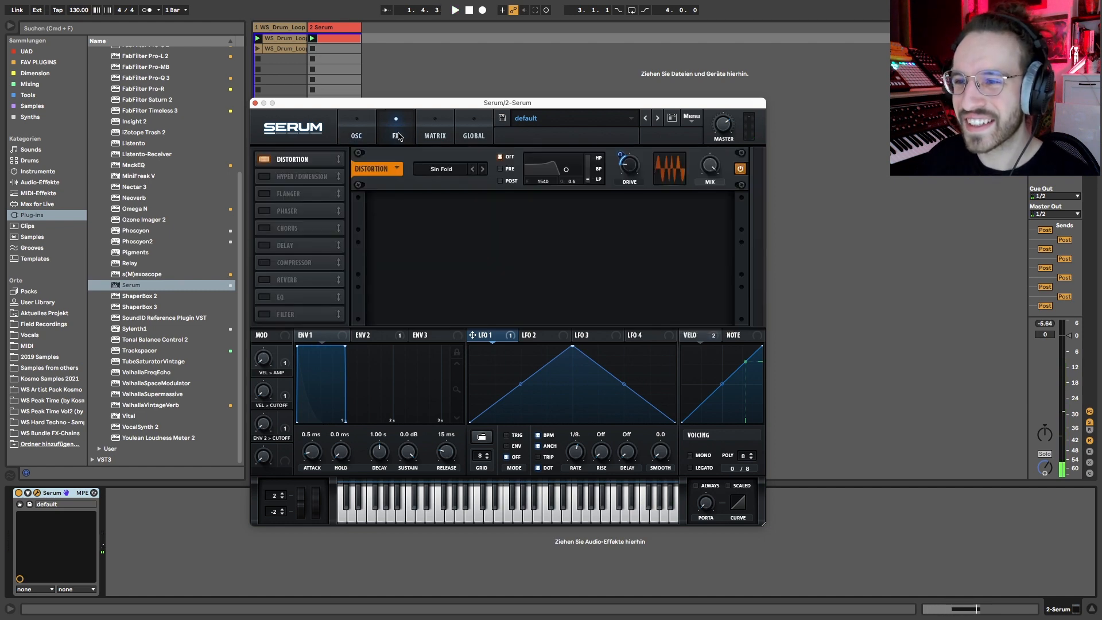
click(369, 124)
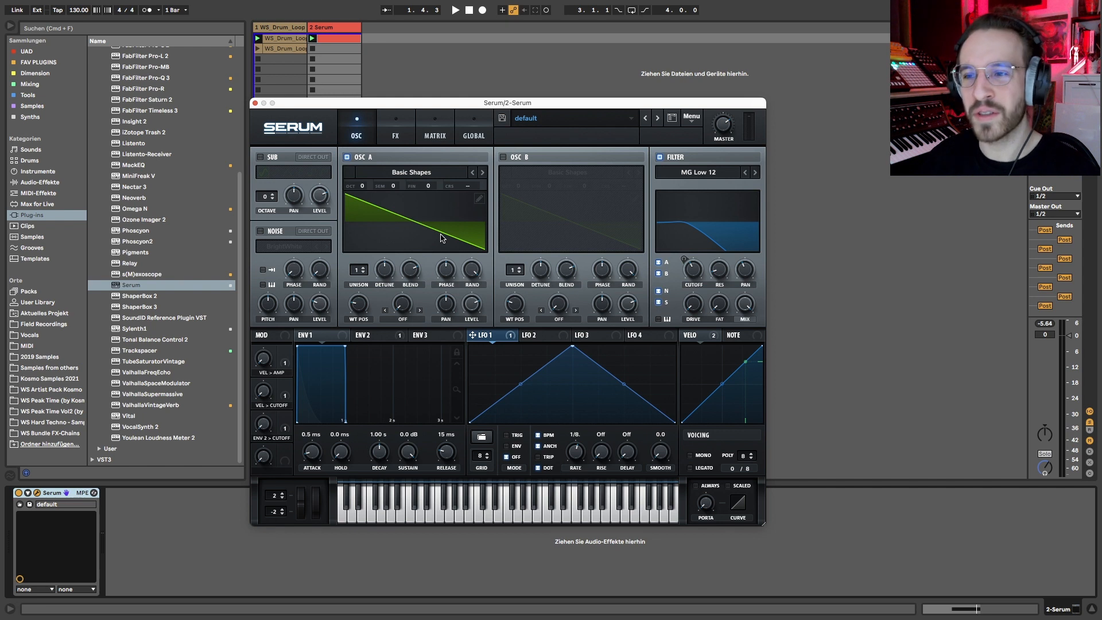
drag(354, 310, 365, 388)
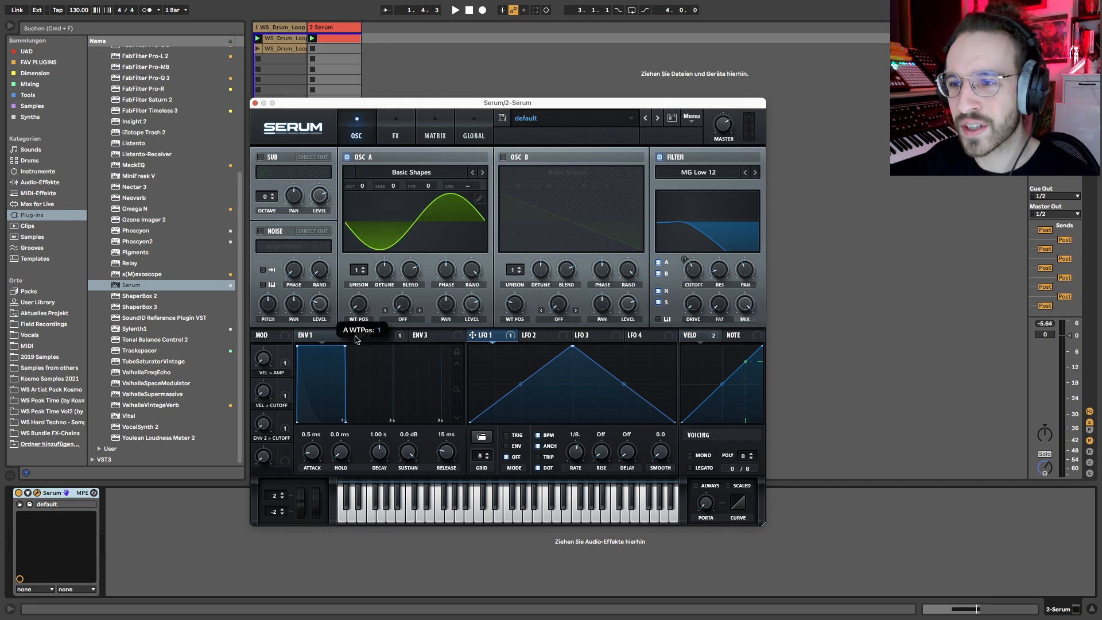
drag(355, 338, 357, 301)
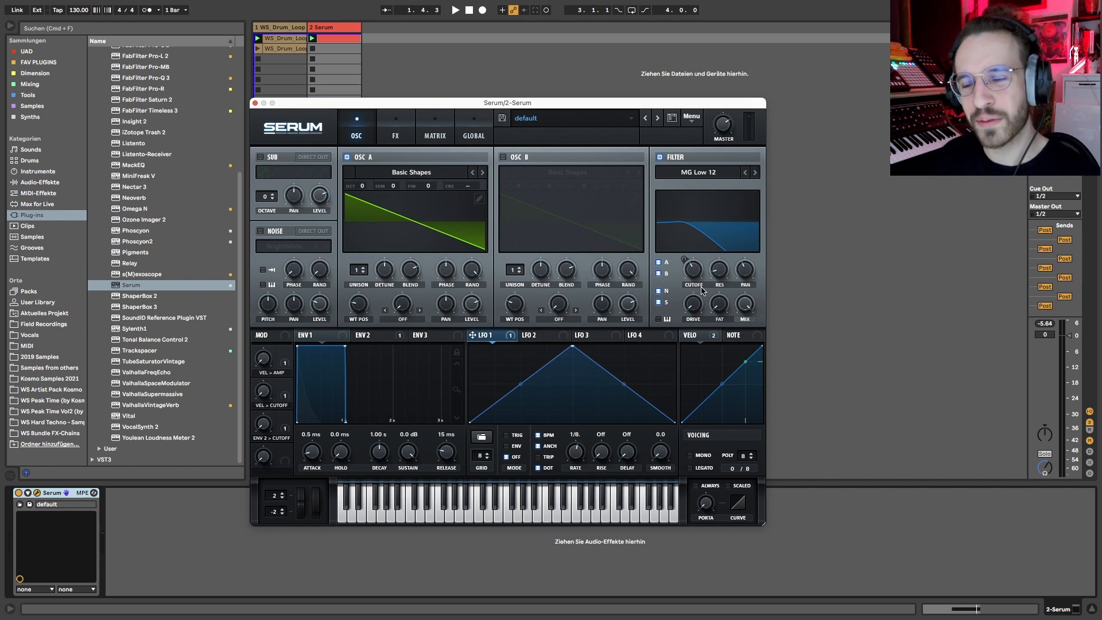
click(391, 133)
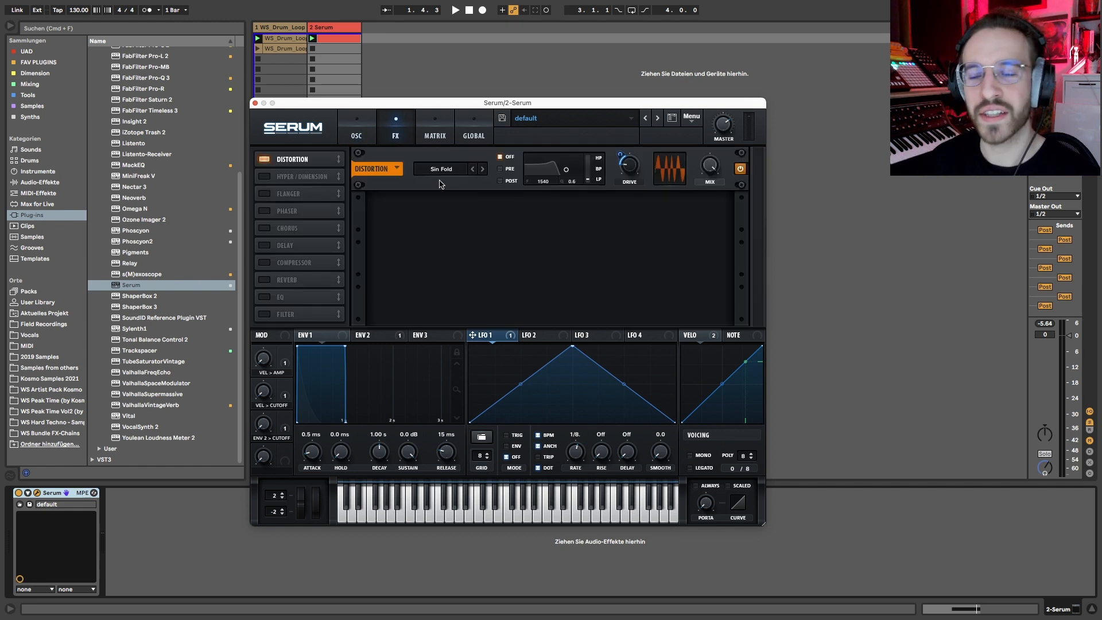
click(370, 133)
drag(357, 320, 365, 567)
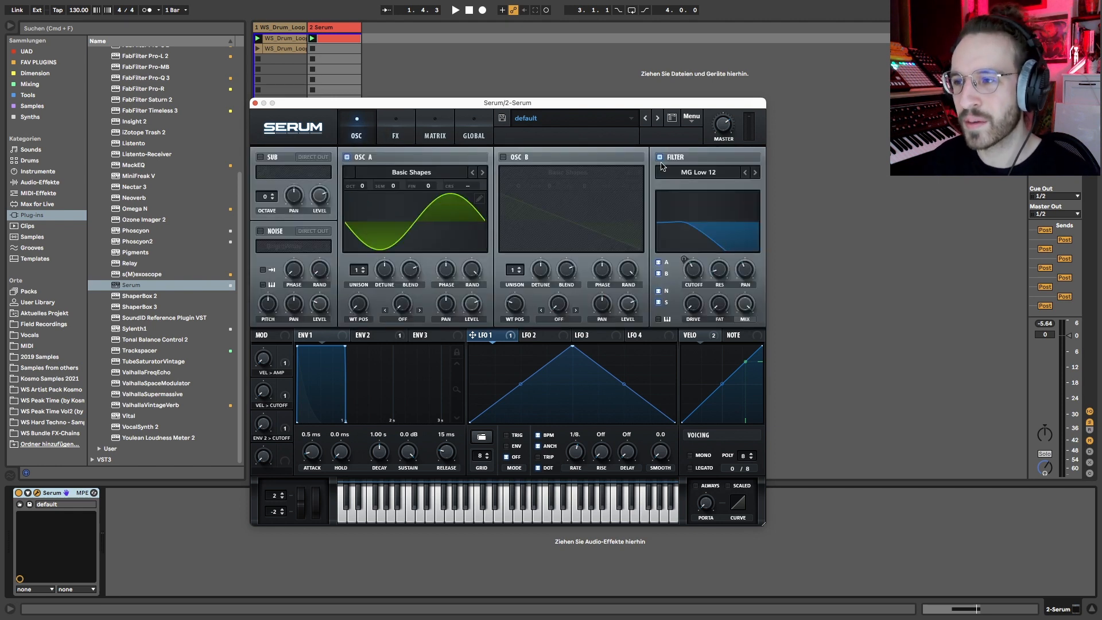
Set the distortion's drive to 17% and audition the distorted sine wave.
click(394, 138)
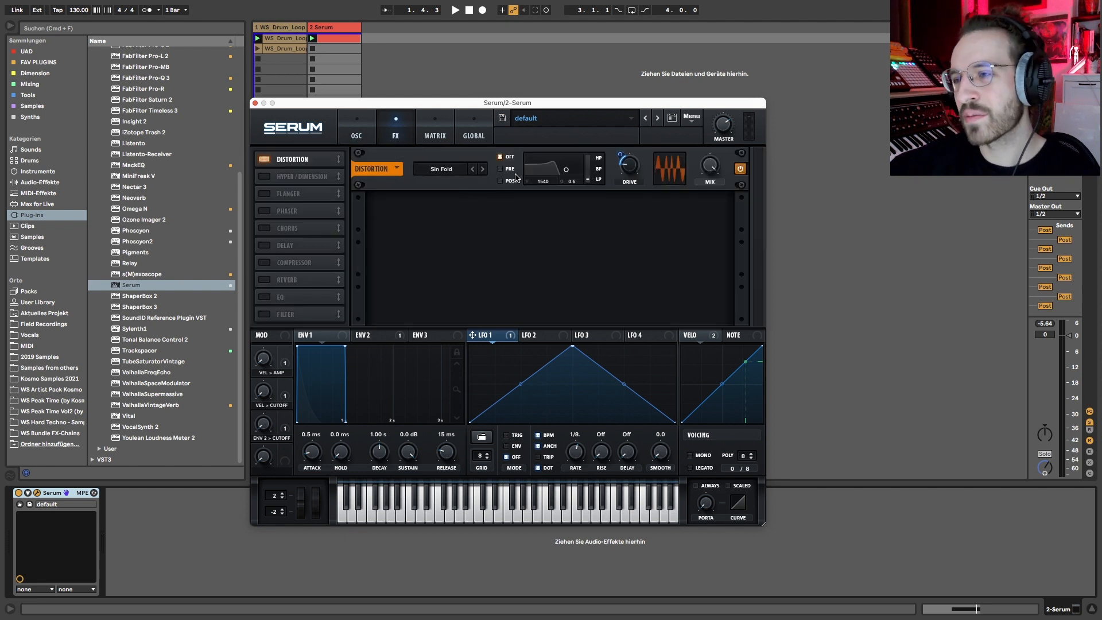
click(356, 137)
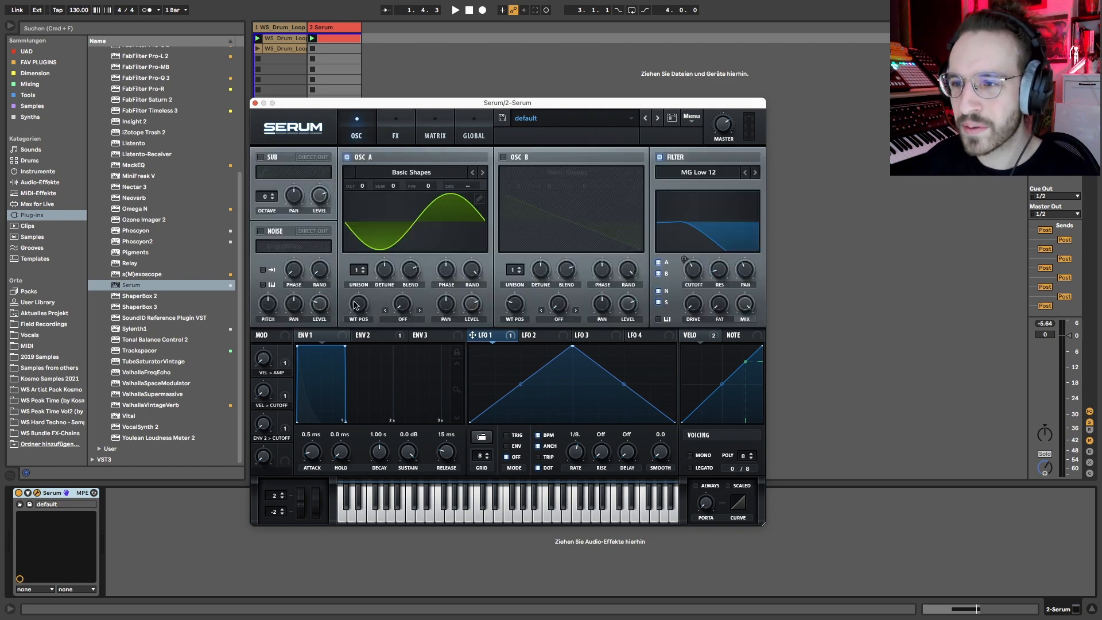
click(395, 136)
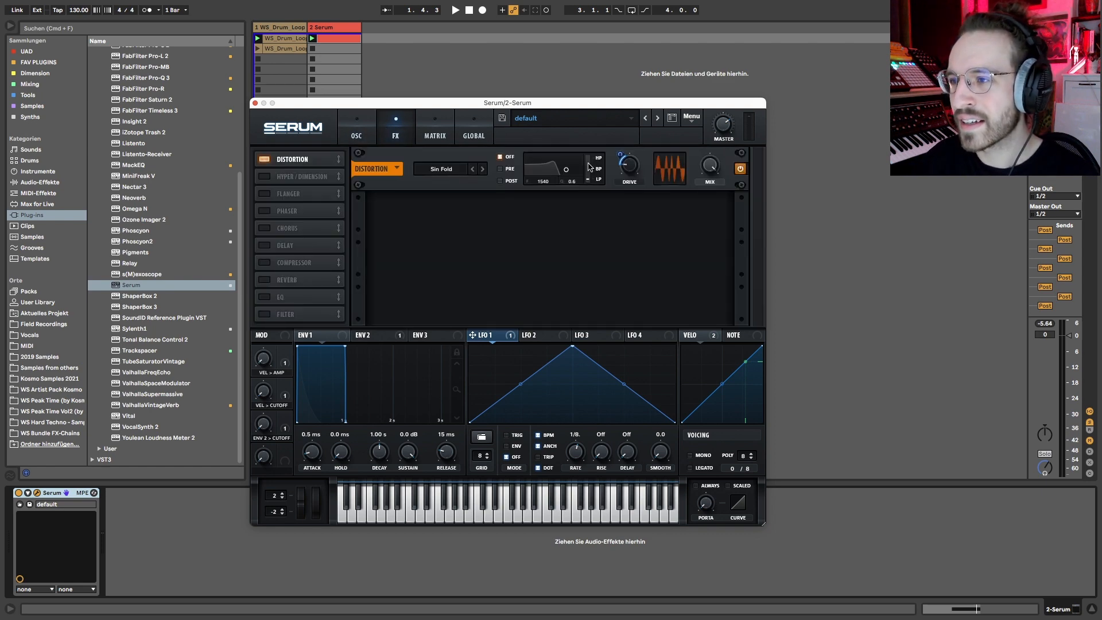
drag(626, 171, 633, 171)
key(space)
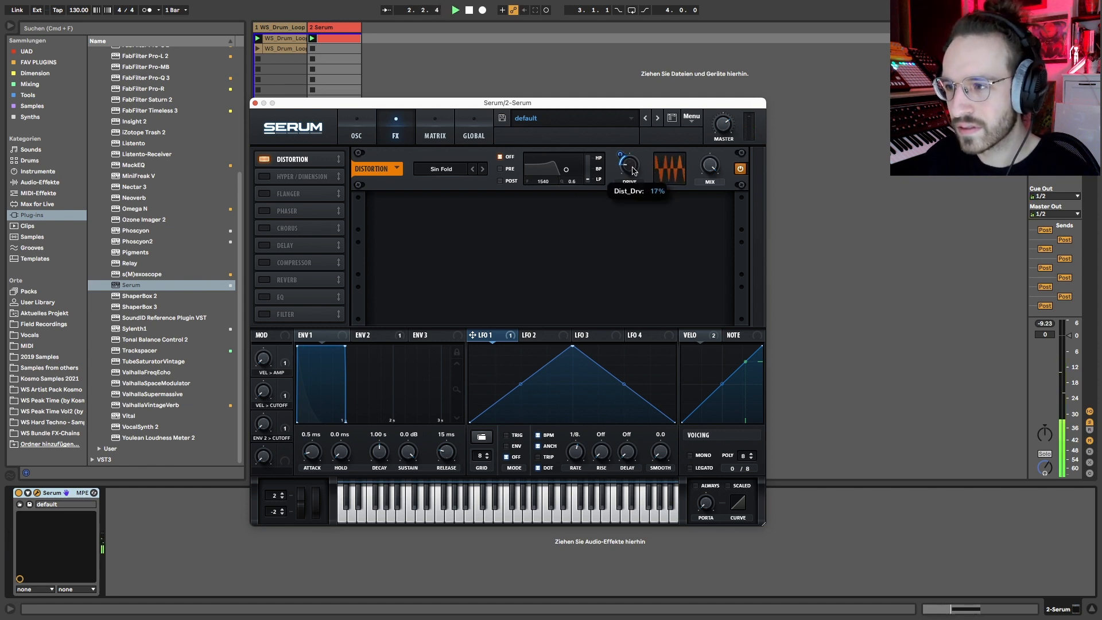
Launch the second drum loop clip alongside the Serum clip and return to the Serum track.
click(260, 49)
click(282, 33)
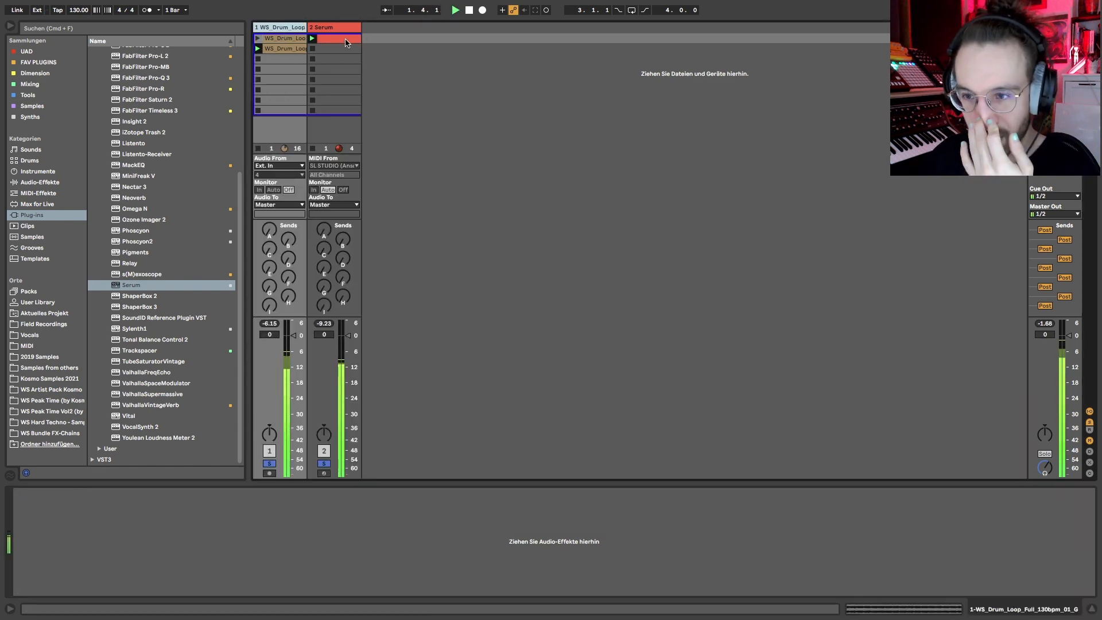
click(333, 28)
Check the distortion's drive against the drum loop and set LFO 1's mode to Trig.
click(633, 161)
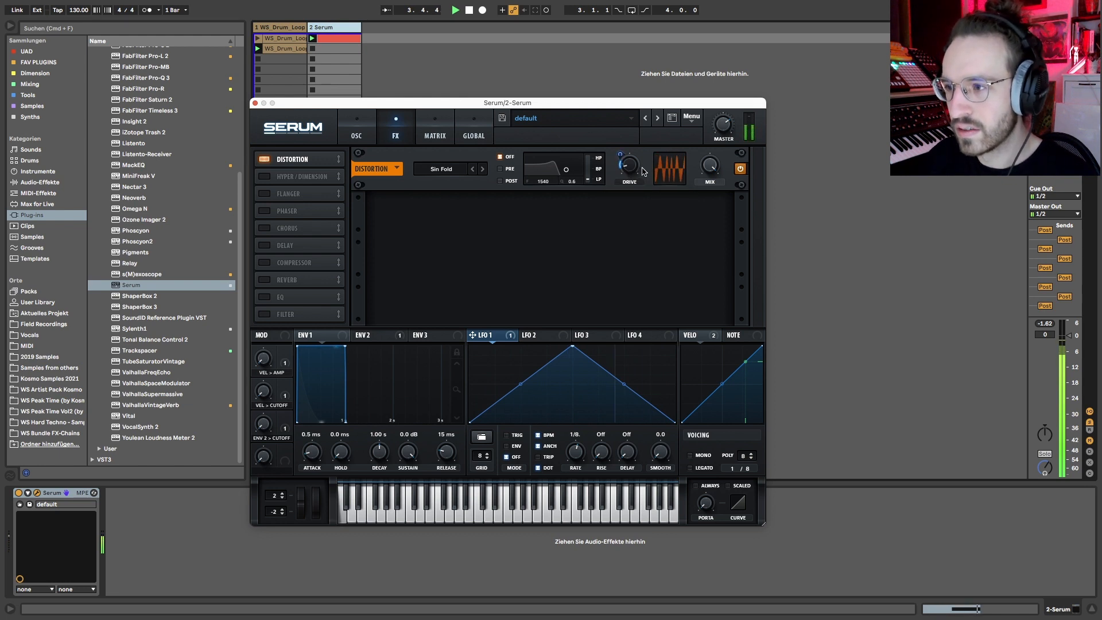
mouse_move(633, 167)
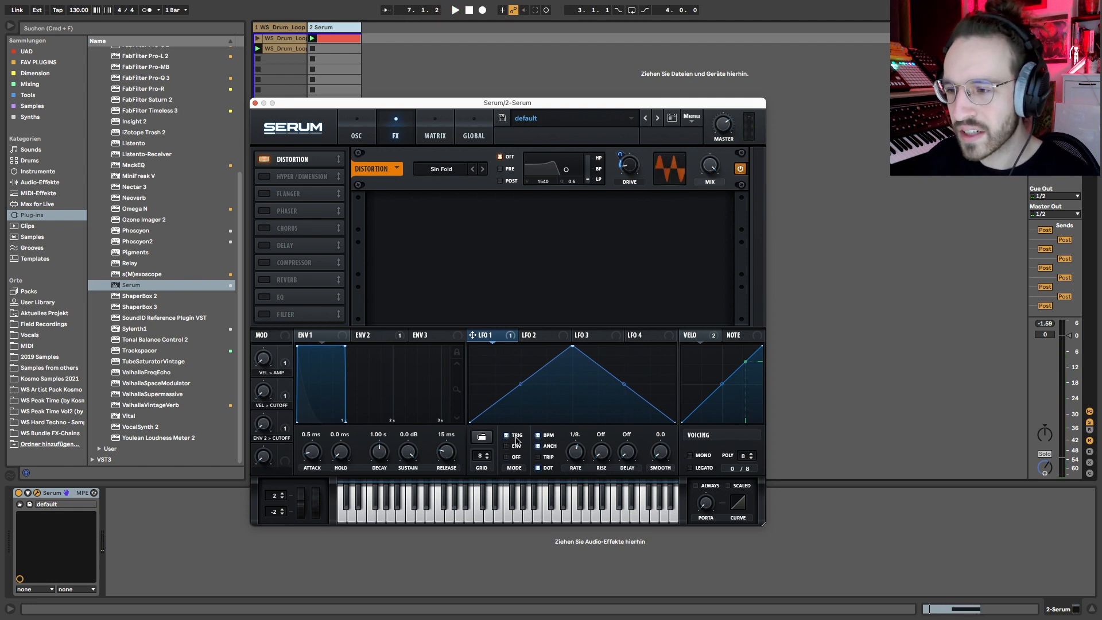
click(516, 456)
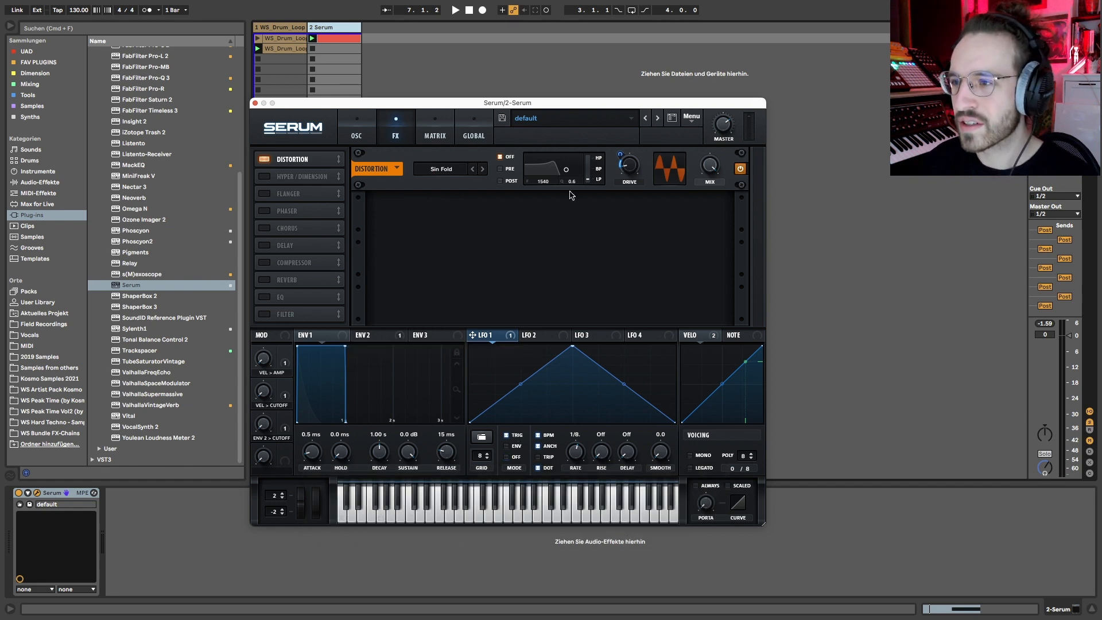
Set the distortion's filter to post mode and fully high-pass, with frequency 75 and width 0.1.
click(515, 182)
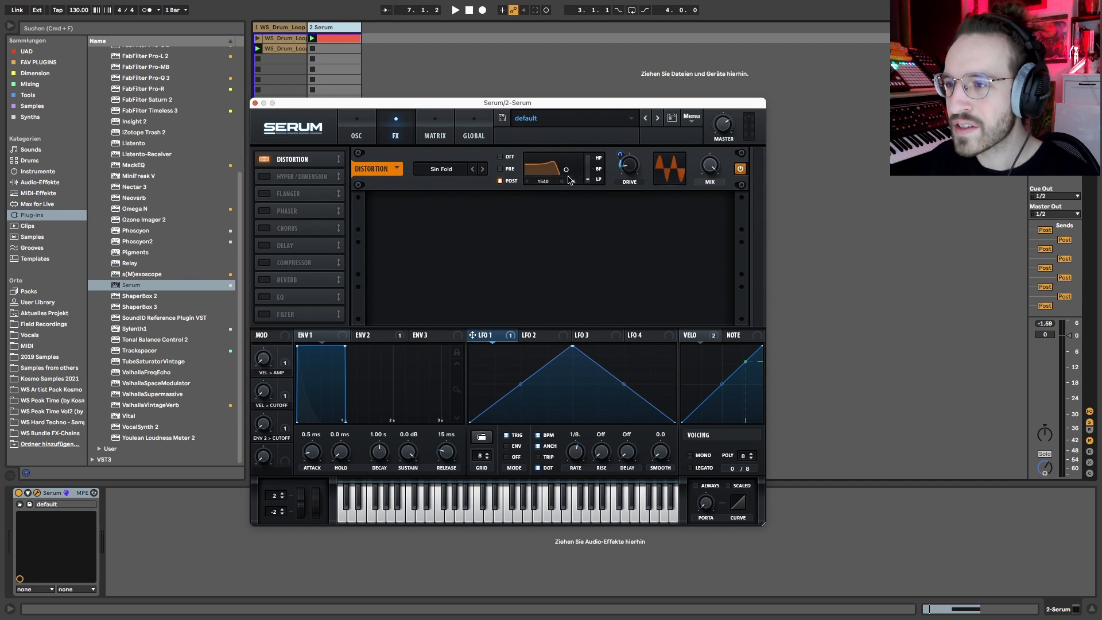
drag(593, 179, 555, 174)
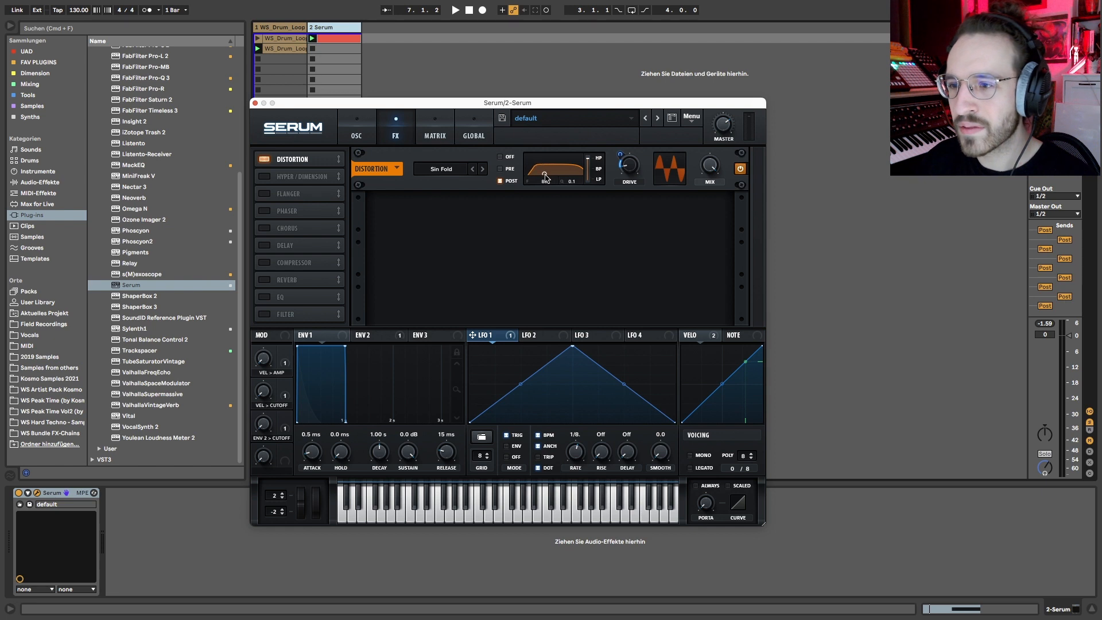
Set Env 2's decay to 1.08 s, assign it to the distortion filter's frequency and start playback.
click(370, 335)
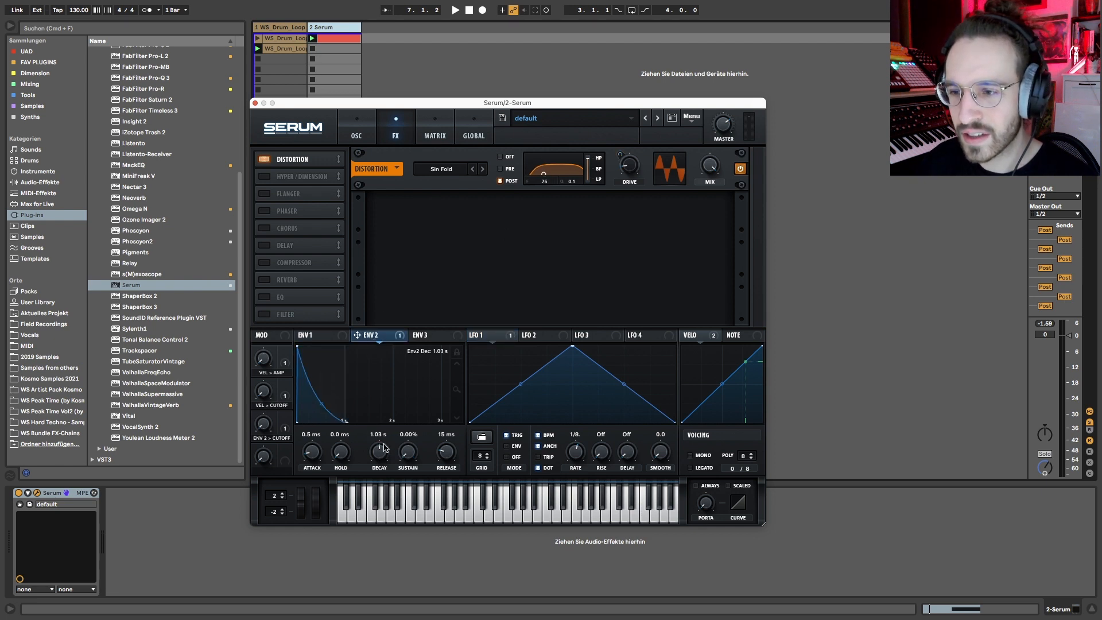
drag(373, 338, 552, 180)
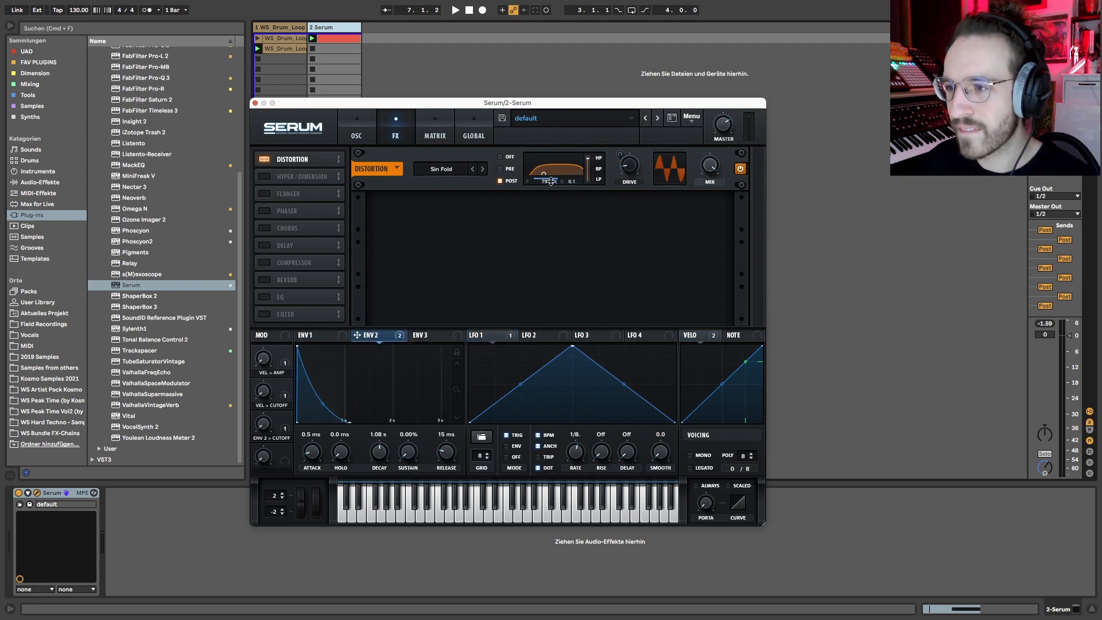
key(space)
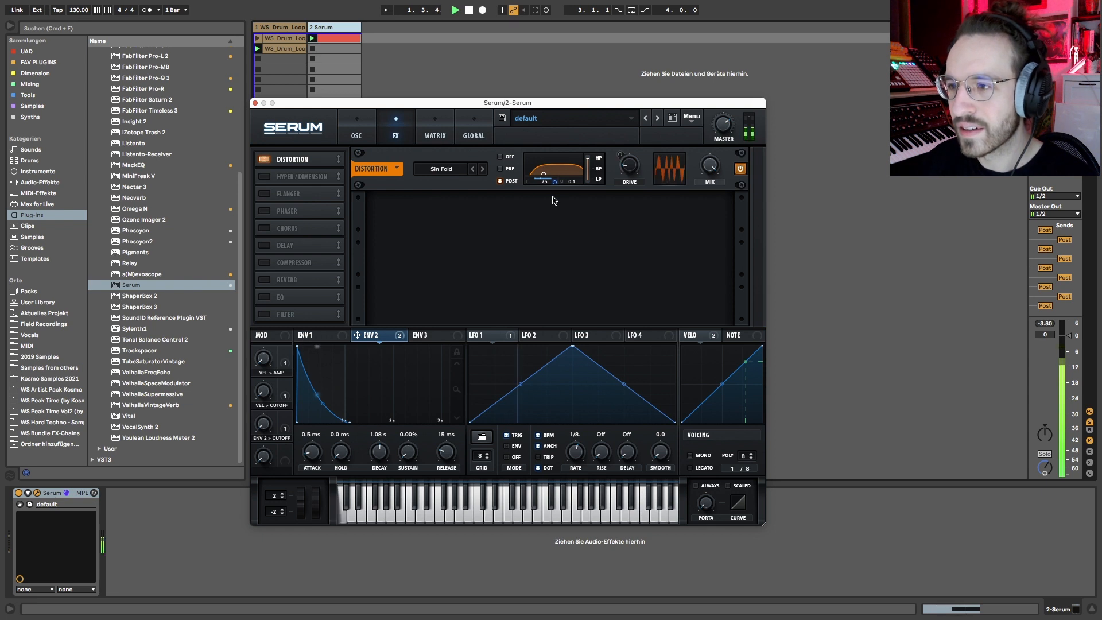
Fine-tune the distortion filter's frequency sweep during playback, with an Env 2 amount of 31 and a decay of 811 ms.
drag(543, 175, 540, 175)
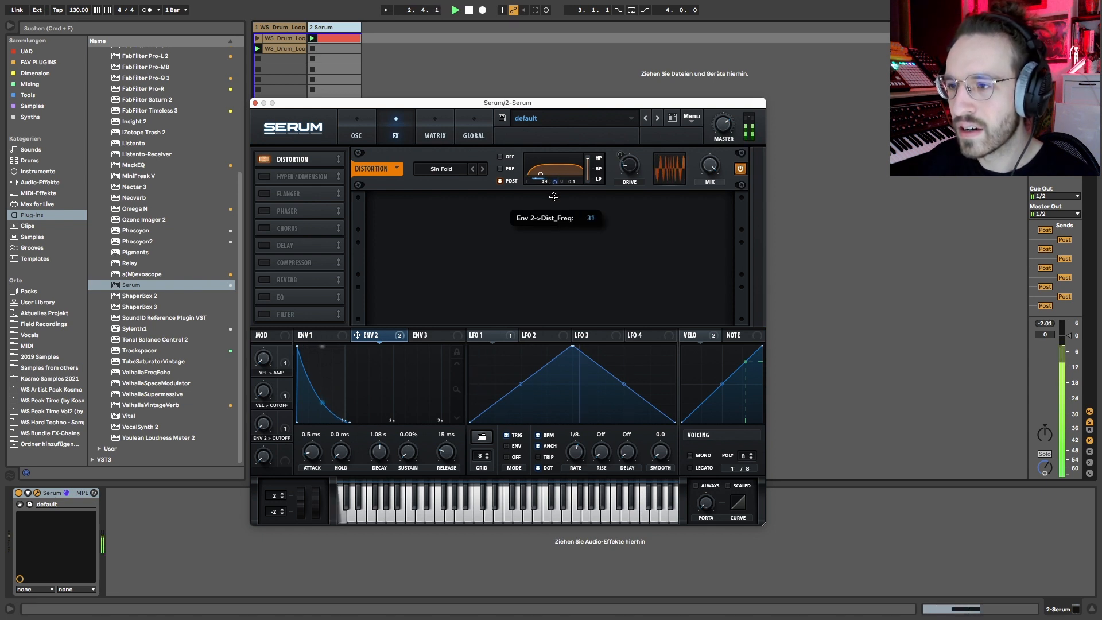
drag(383, 459, 378, 418)
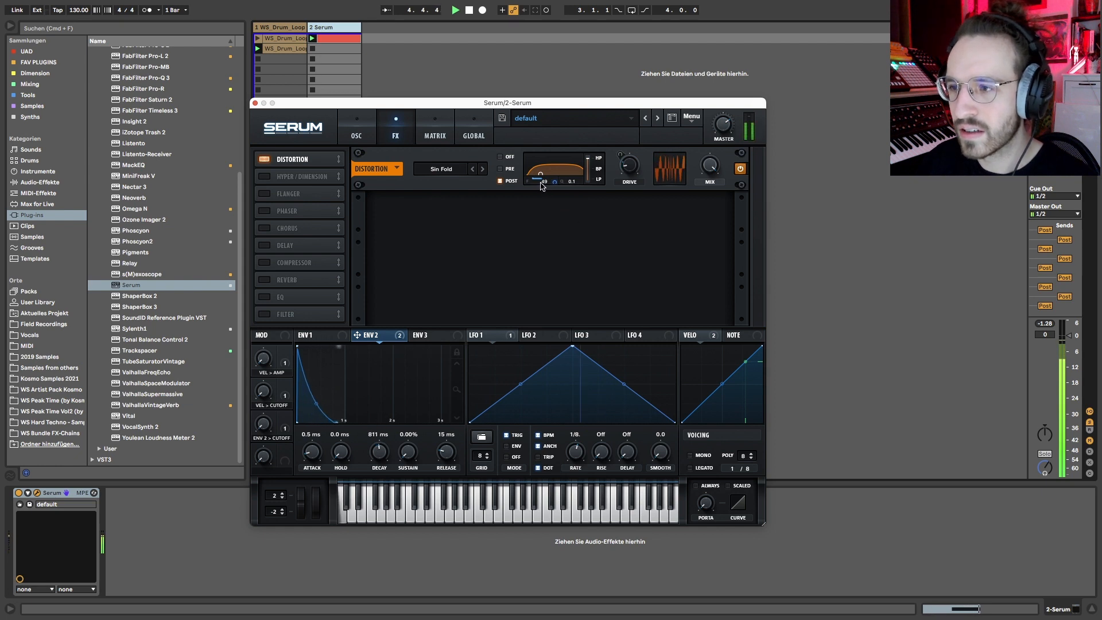
drag(540, 174, 545, 172)
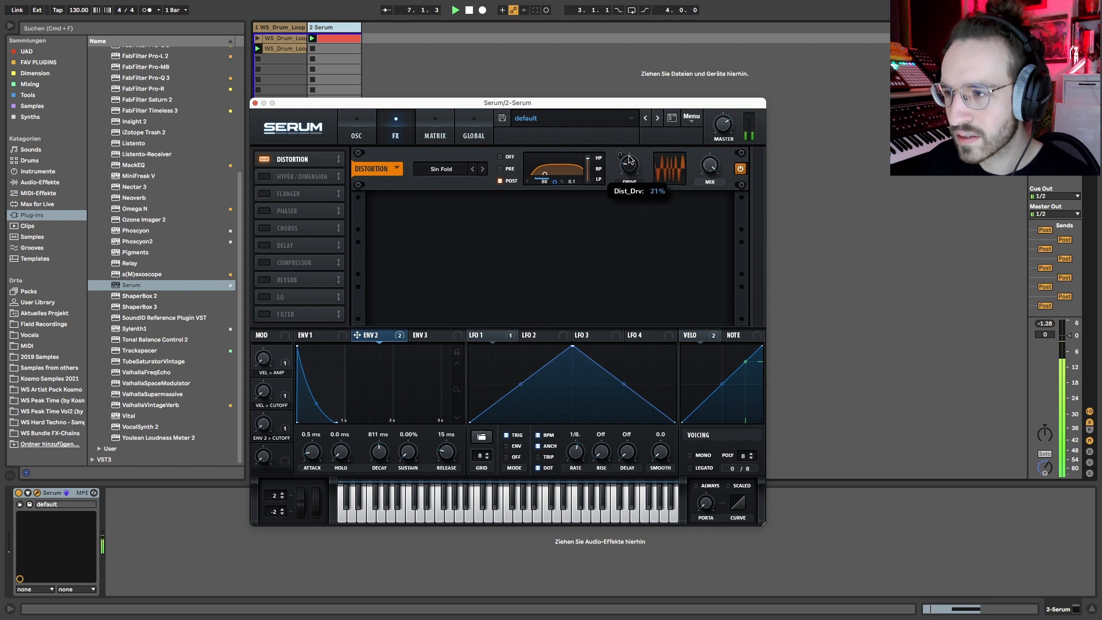
Set the distortion's drive to 21% and modulate it with Env 2 at an amount of 14.
drag(367, 335, 629, 166)
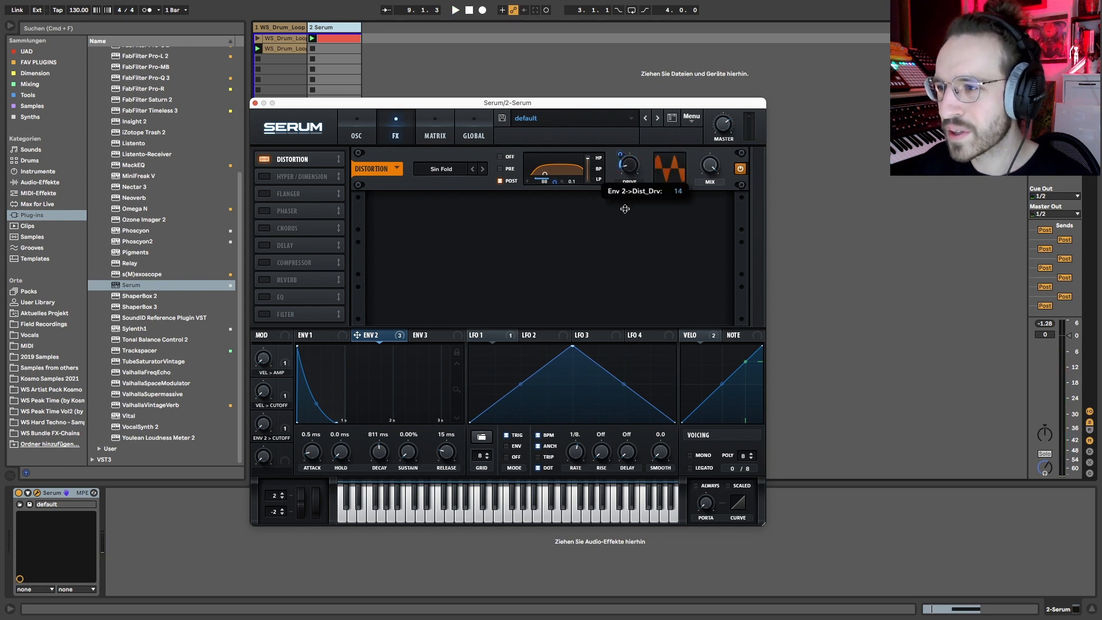
mouse_move(635, 167)
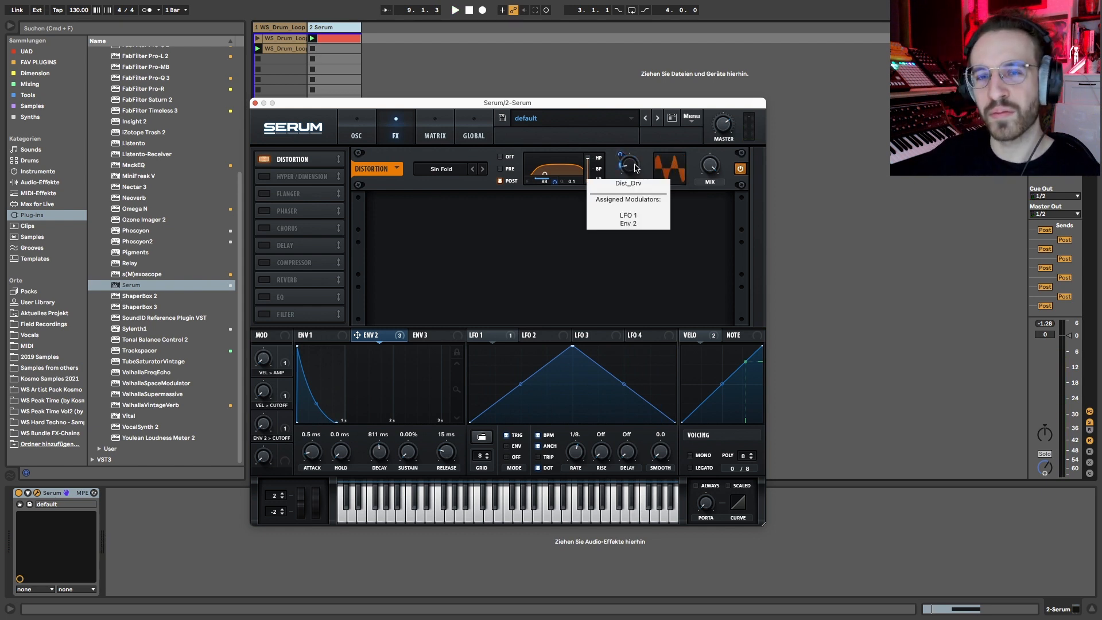
Fine-tune the distortion's drive and set its filter frequency to 88 Hz during playback.
key(space)
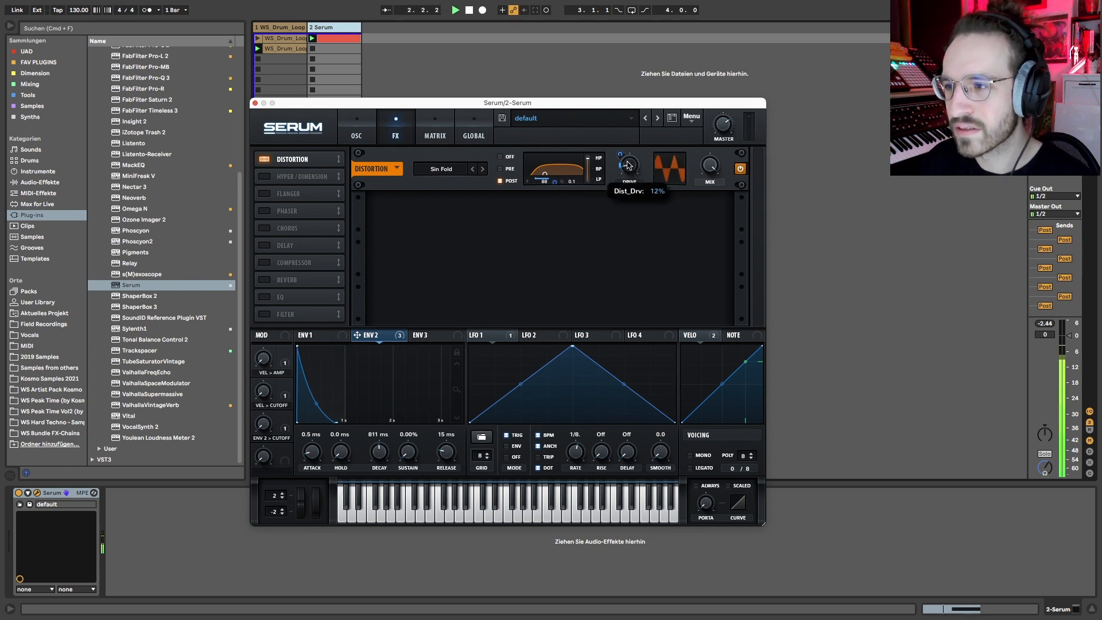
drag(621, 156, 633, 163)
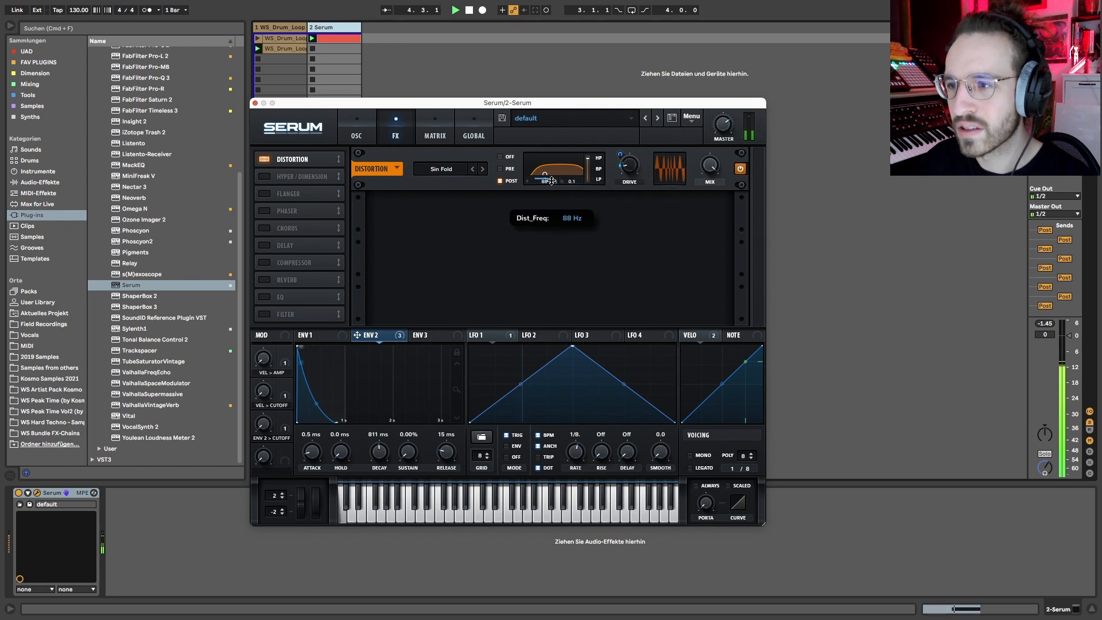
drag(554, 182, 553, 205)
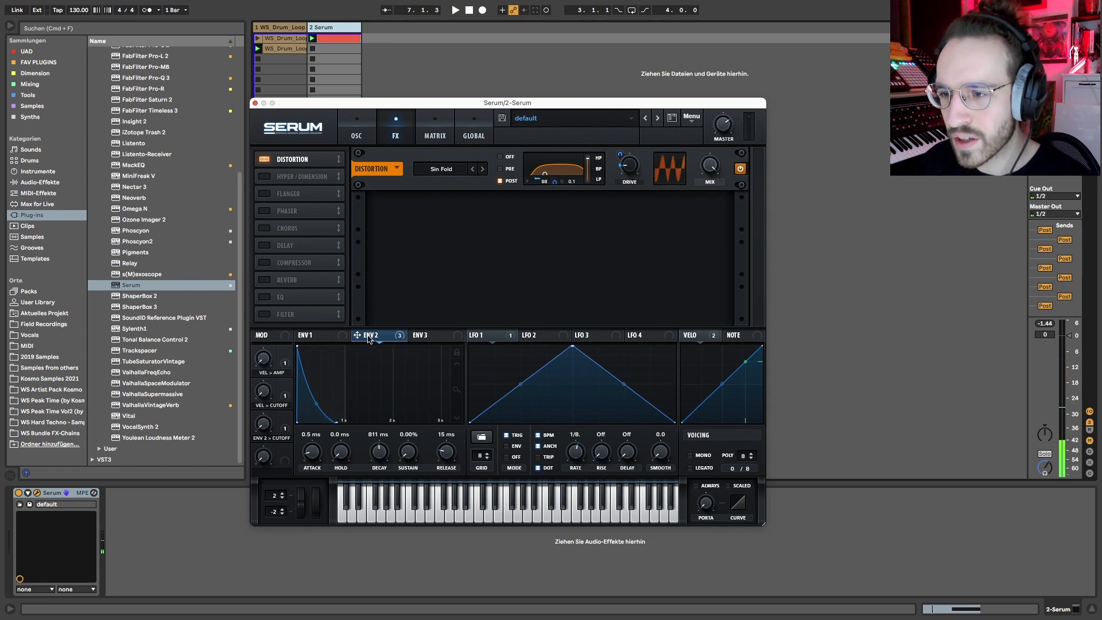
Remove all Env 2 destinations, switch the distortion's filter off and lower its filter blend to about 3%, keeping LFO 1 on the drive.
right_click(390, 341)
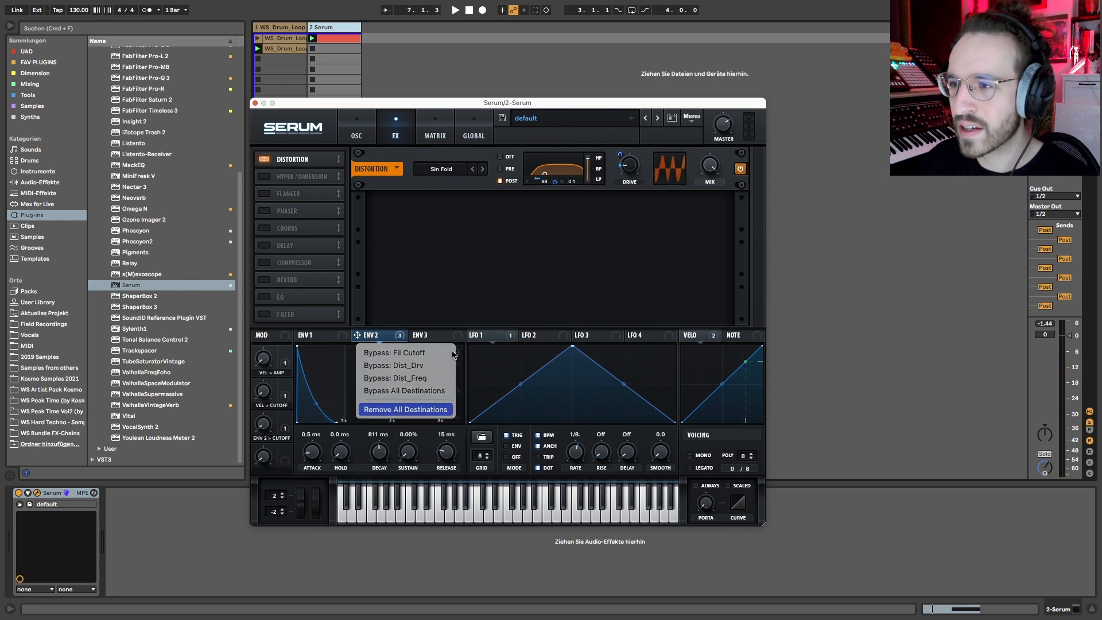
click(405, 409)
click(504, 157)
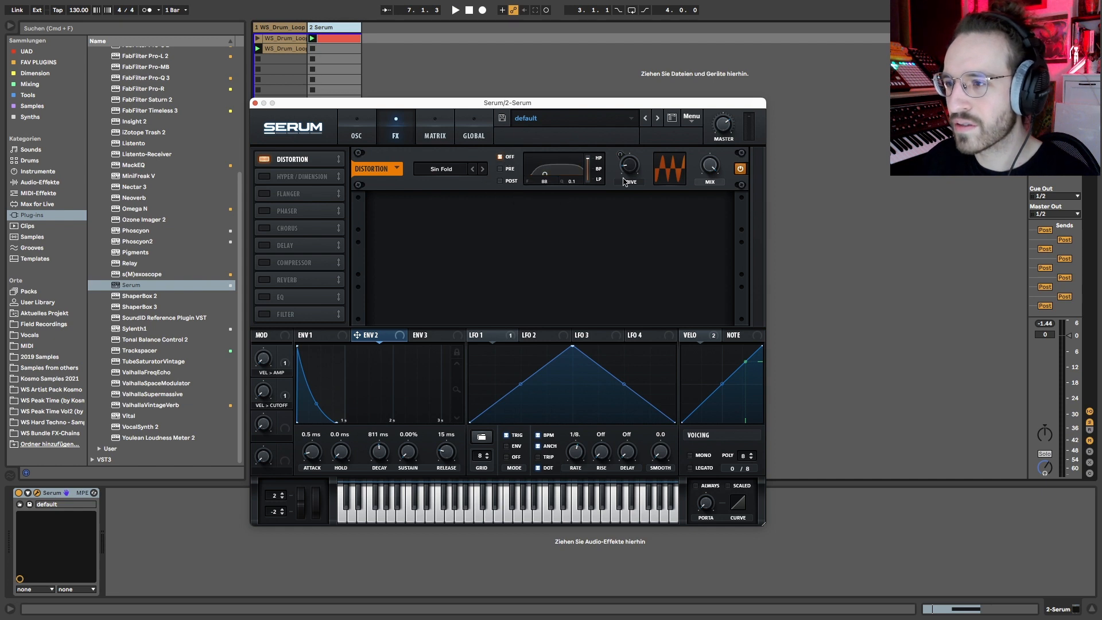
drag(587, 161, 587, 275)
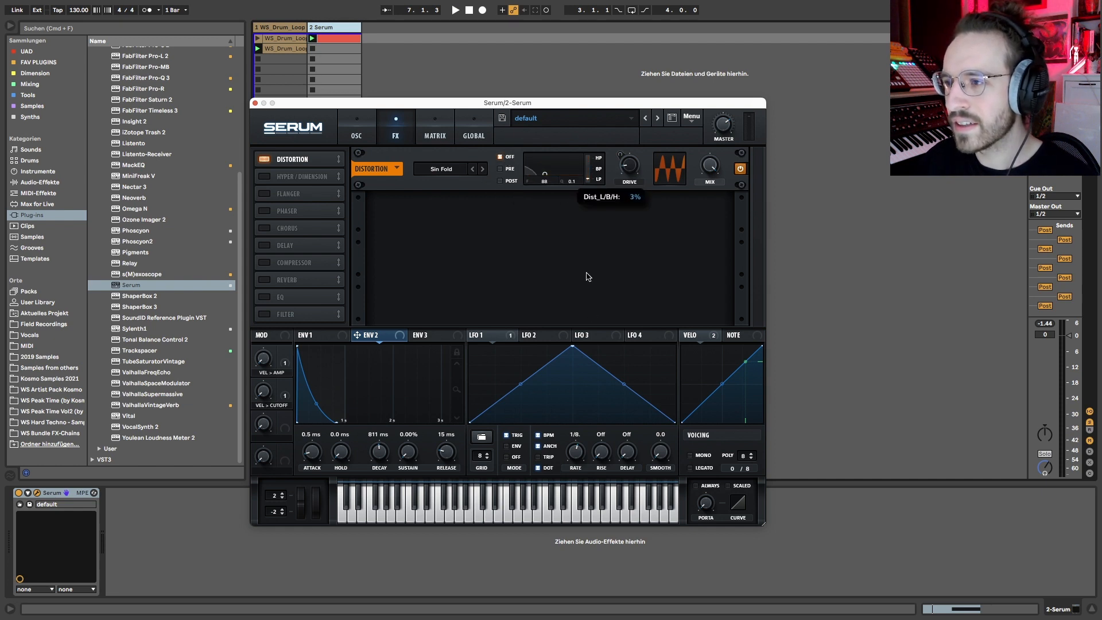
click(510, 335)
drag(629, 165, 628, 166)
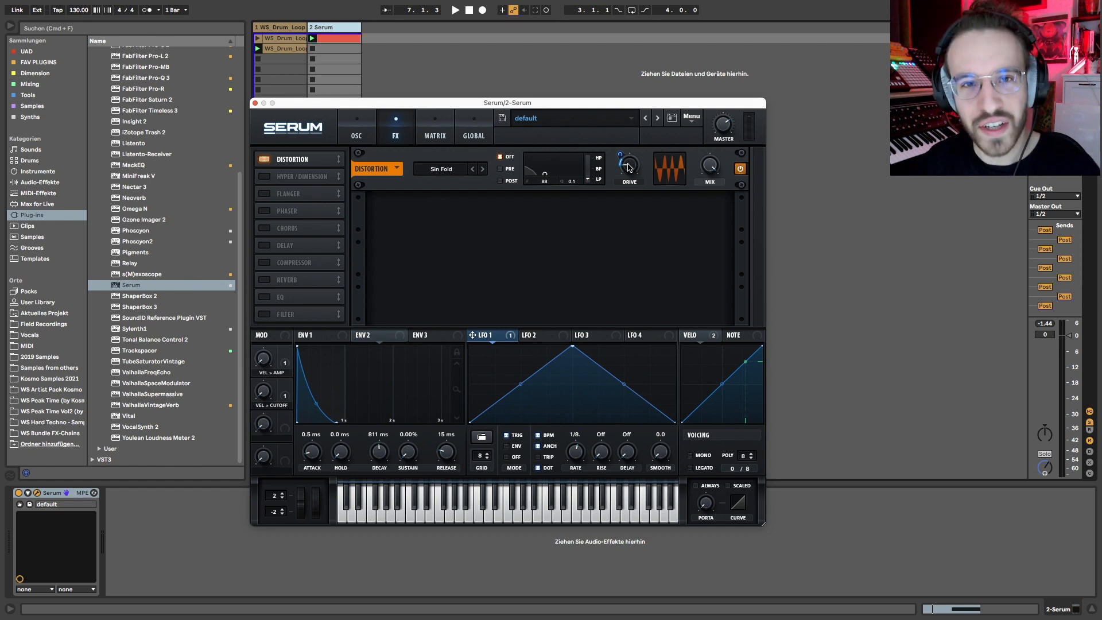
click(355, 136)
click(392, 133)
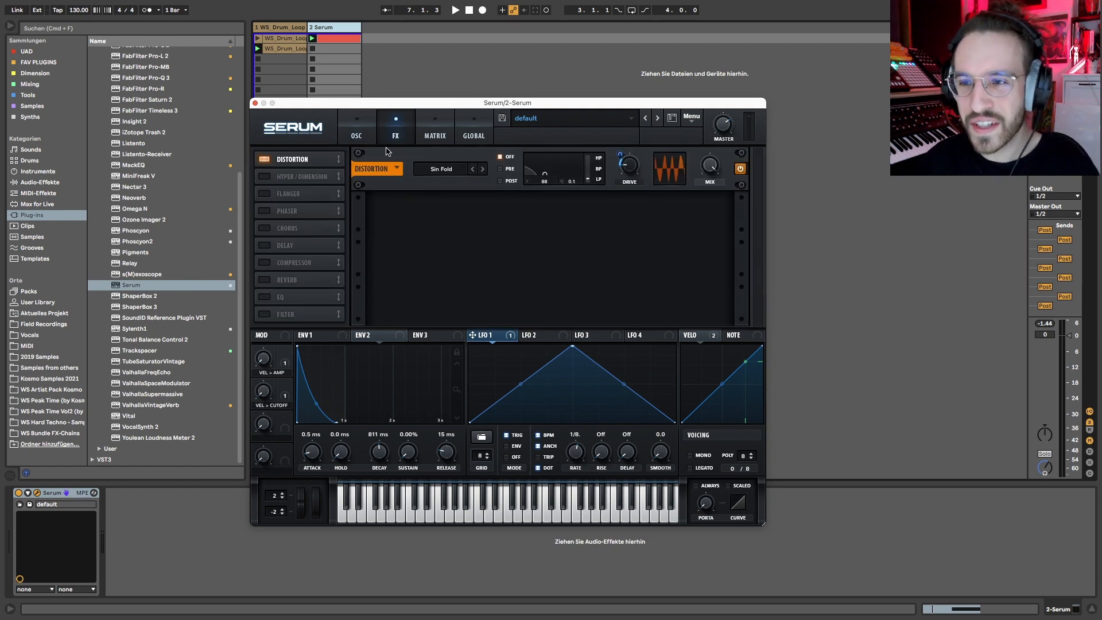
click(357, 136)
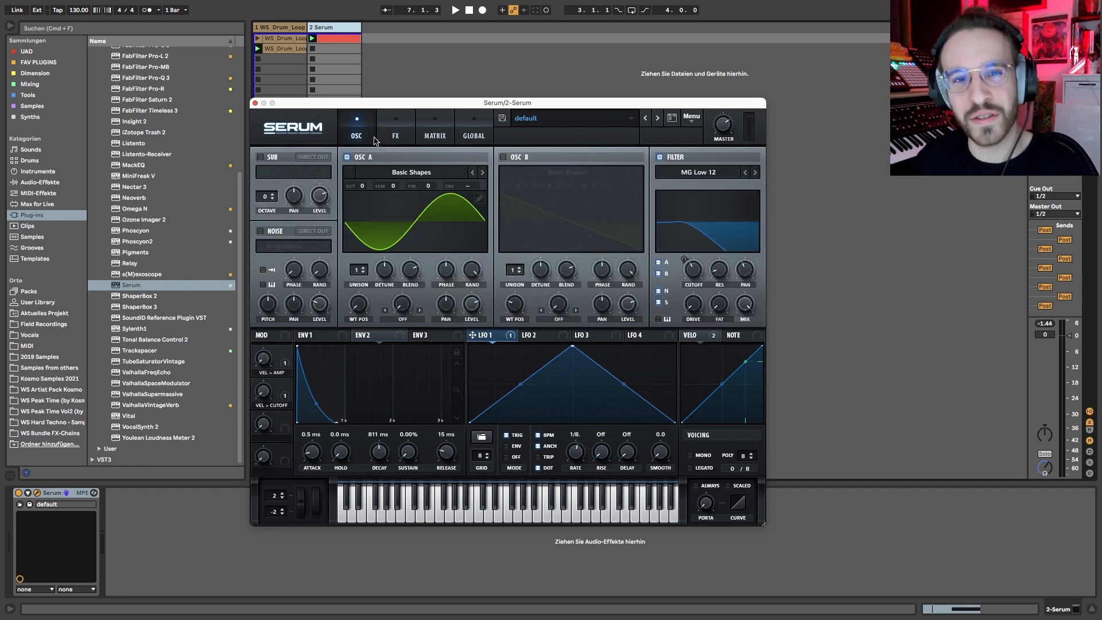
click(386, 138)
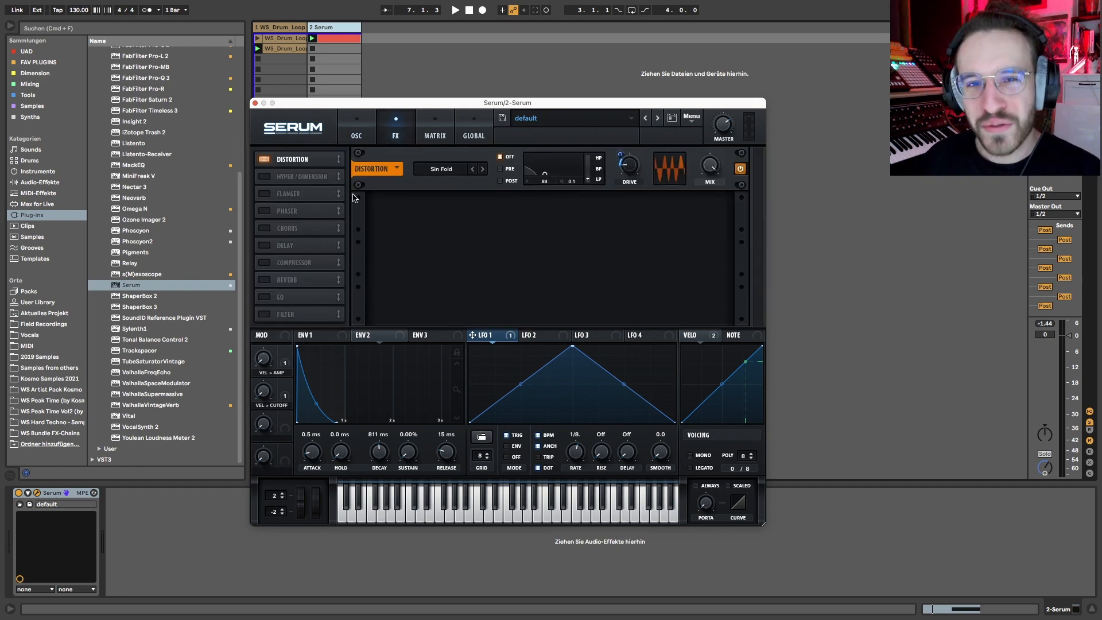
Enable the Hyper/Dimension effect, zero the Hyper mix and blend it in again during playback.
click(264, 177)
drag(572, 218, 575, 262)
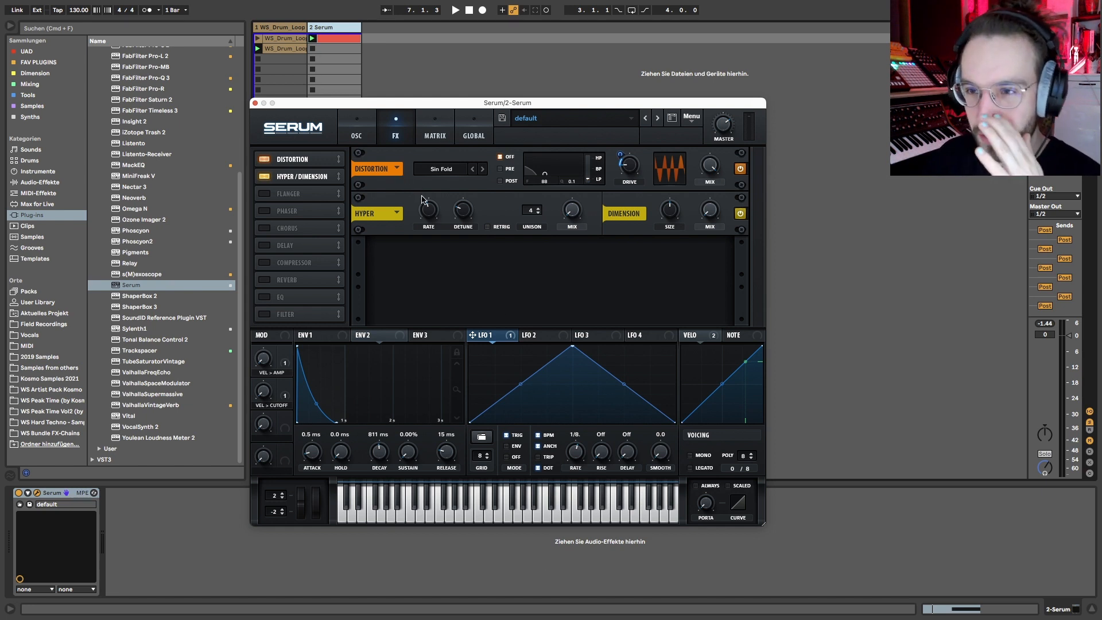
key(space)
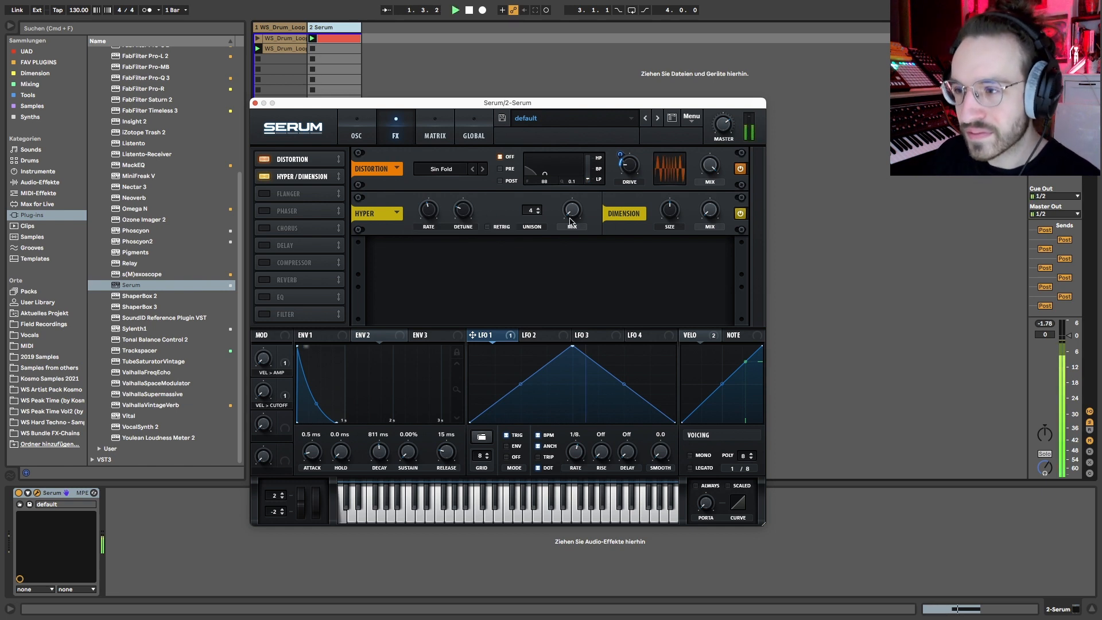
drag(571, 220, 561, 163)
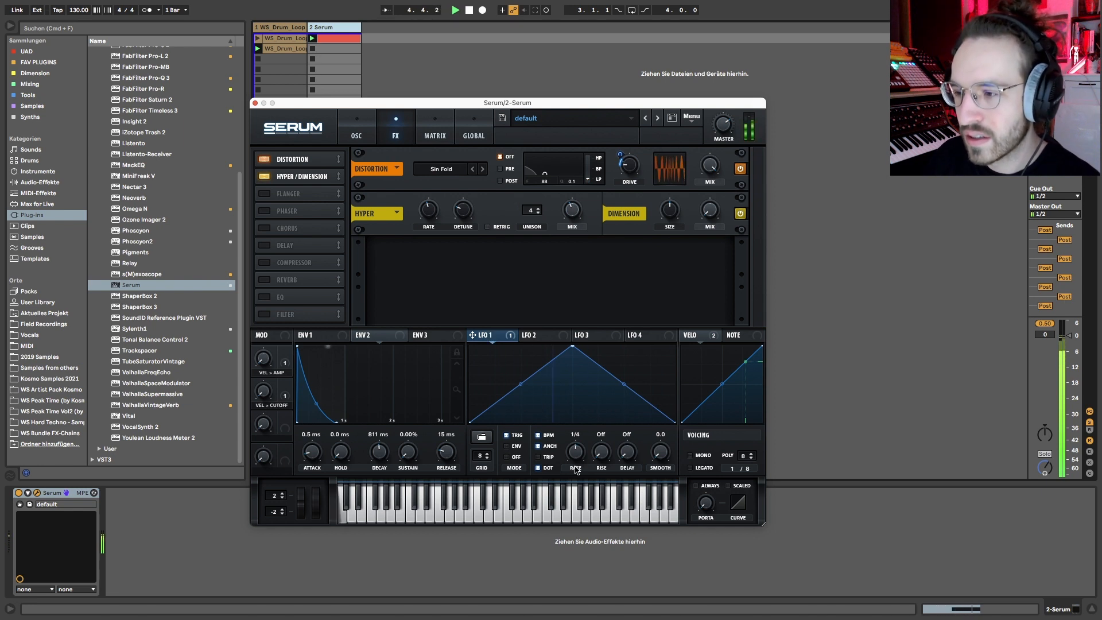
Try LFO 1 rates of 1/4 and 1/2 during playback, return to 1/8 and stop playback.
drag(574, 456, 571, 450)
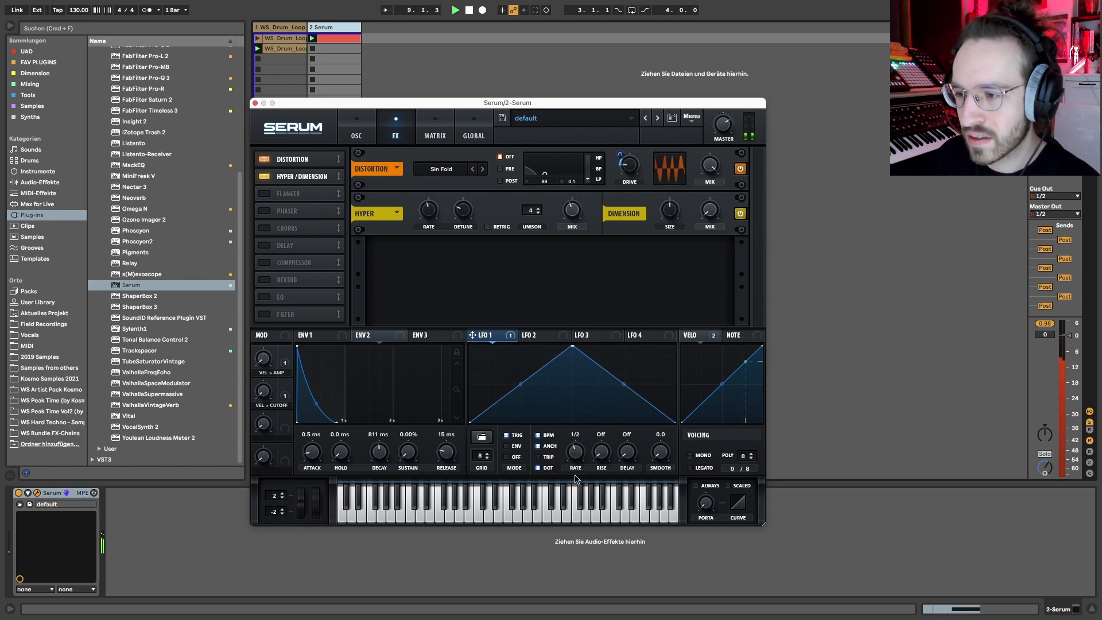
drag(574, 456, 577, 479)
key(space)
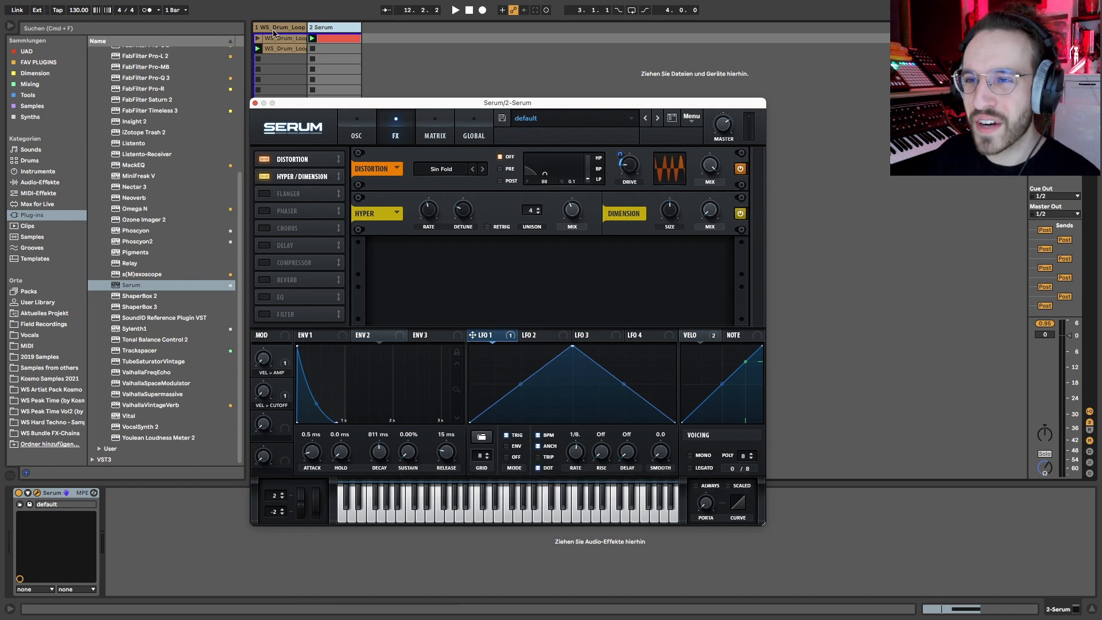
Launch the drum track's first loop clip and audition it together with the Serum clip.
click(404, 92)
key(space)
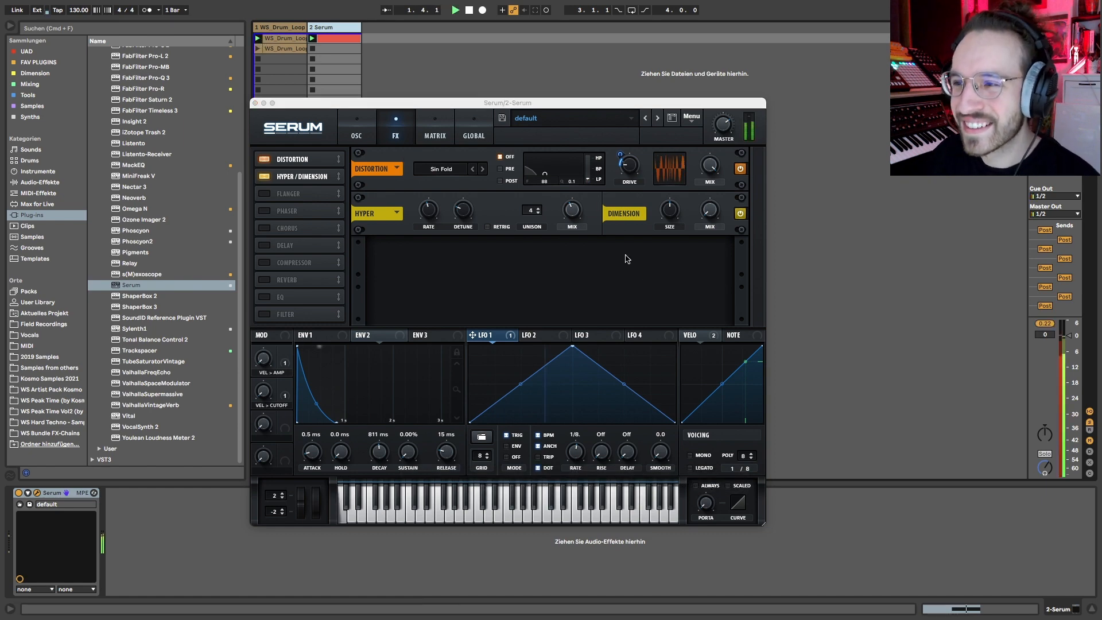
click(355, 134)
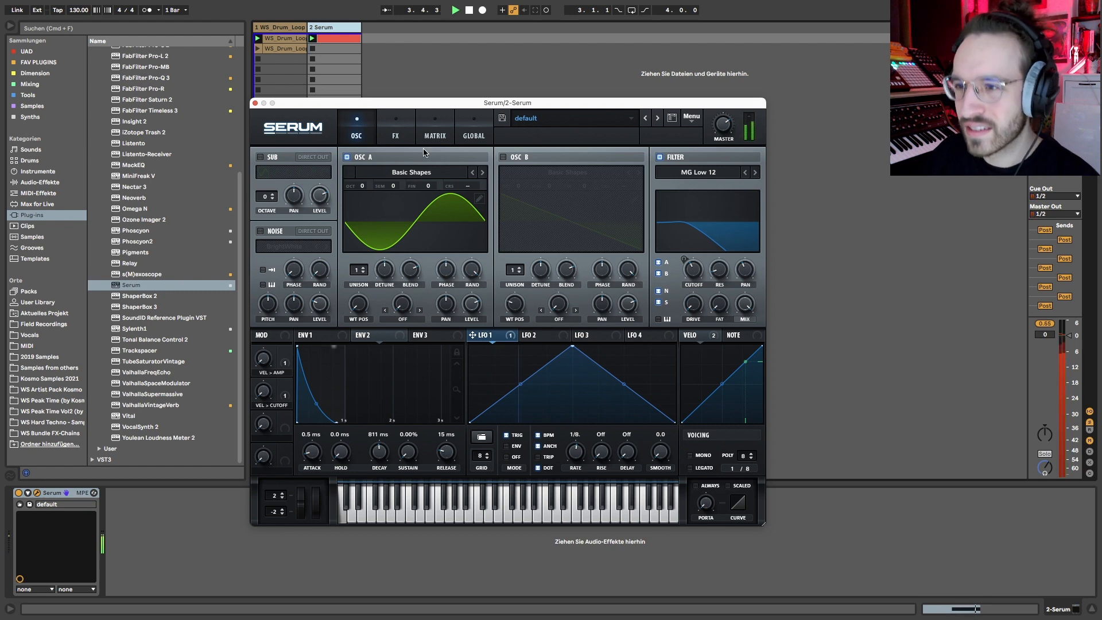
click(395, 133)
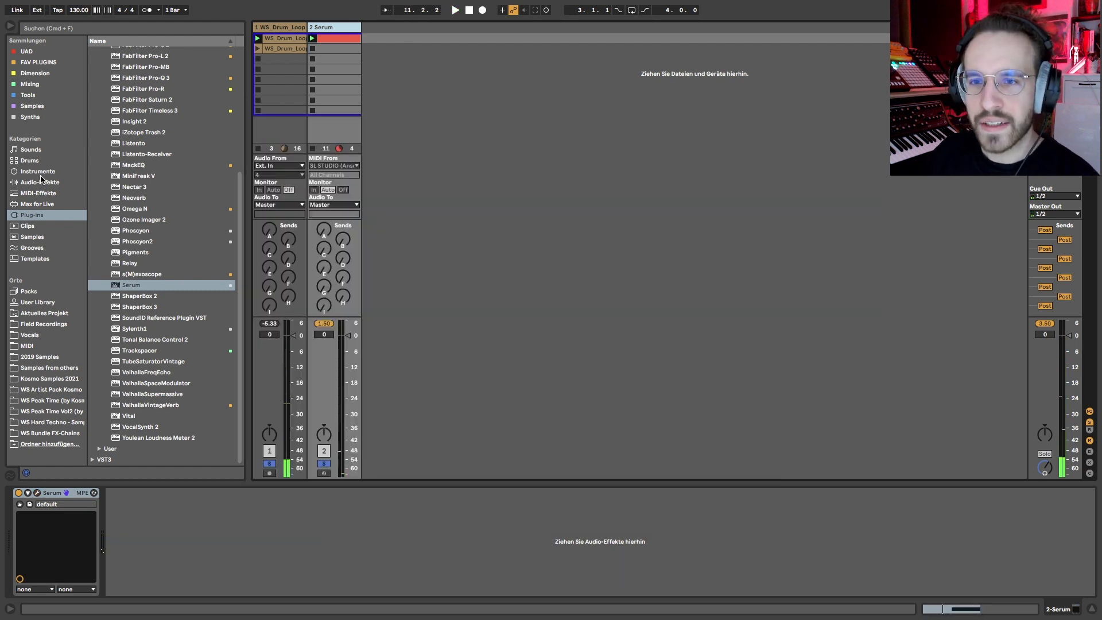
Add a Saturator after Serum in Soft Sine mode with 5 dB drive and -5 dB output.
click(40, 182)
scroll(181, 385, down, 2)
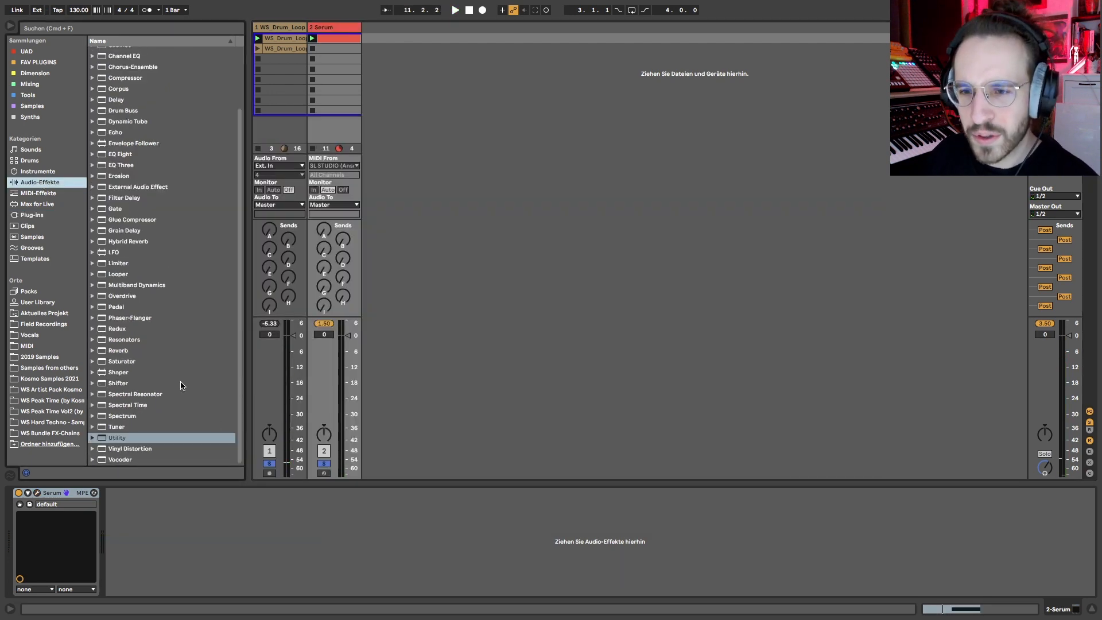
double_click(125, 360)
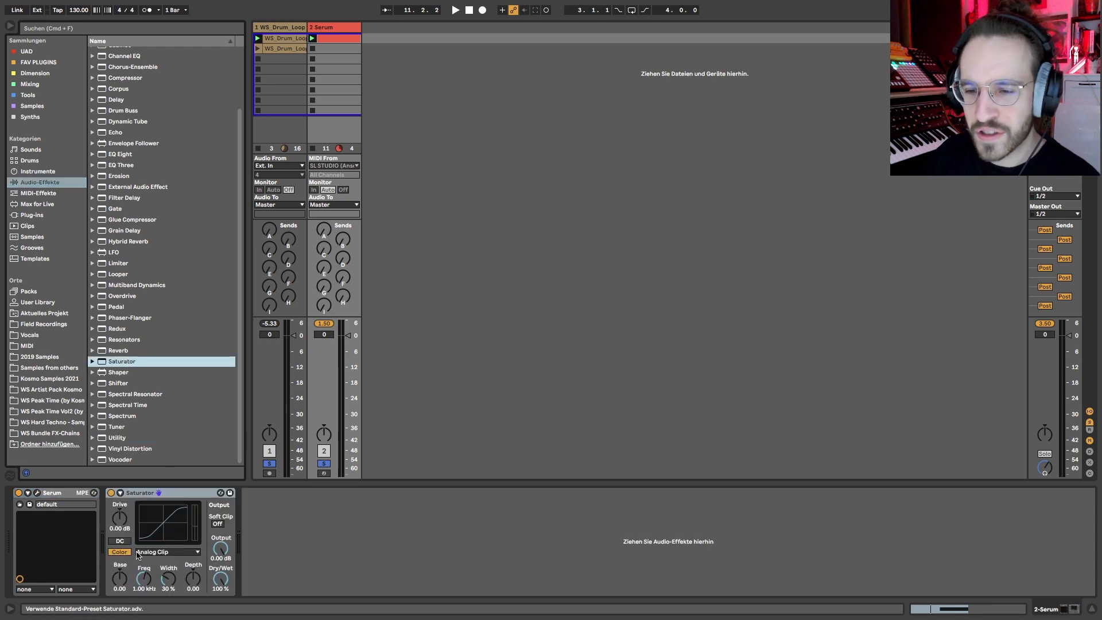
click(160, 552)
click(153, 570)
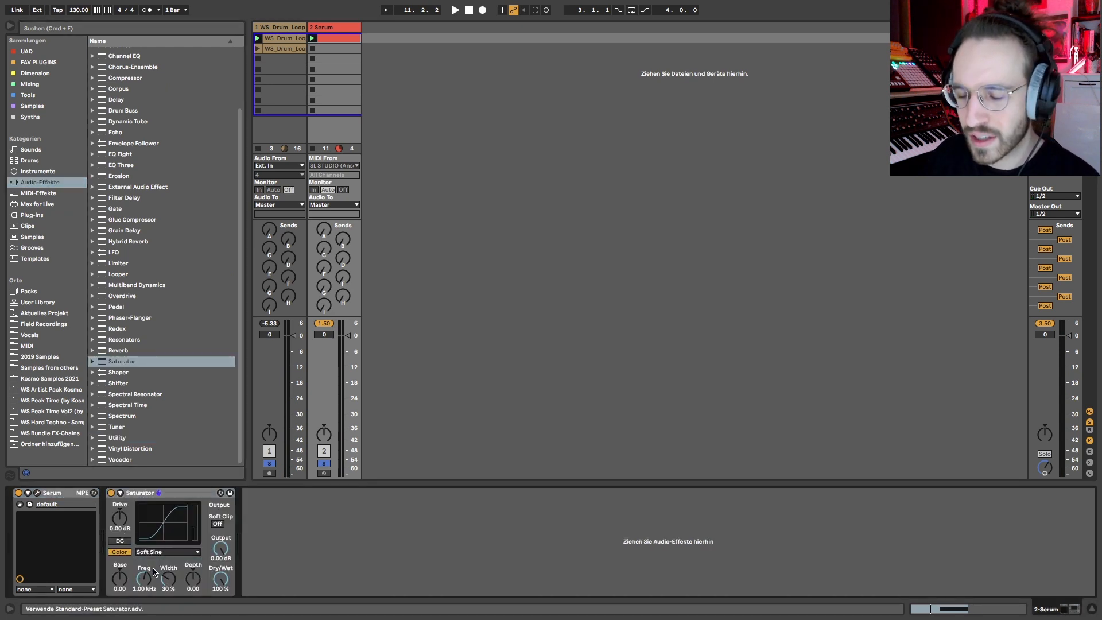
drag(118, 527, 119, 524)
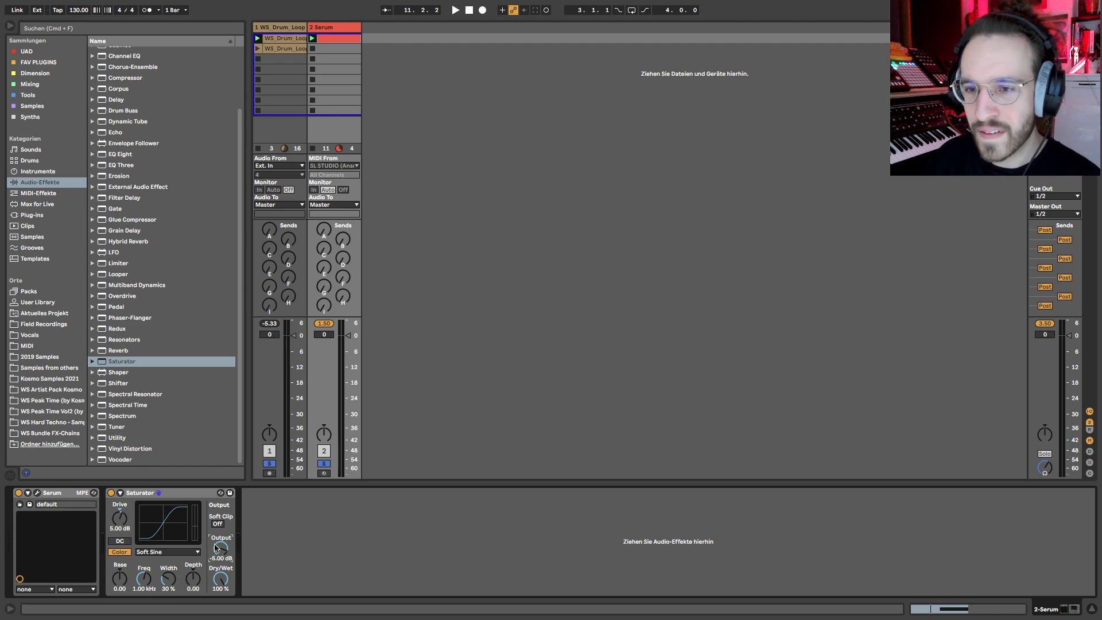
Add an EQ Eight after the Saturator and make band 1 a steep low cut at 153 Hz during playback.
double_click(132, 154)
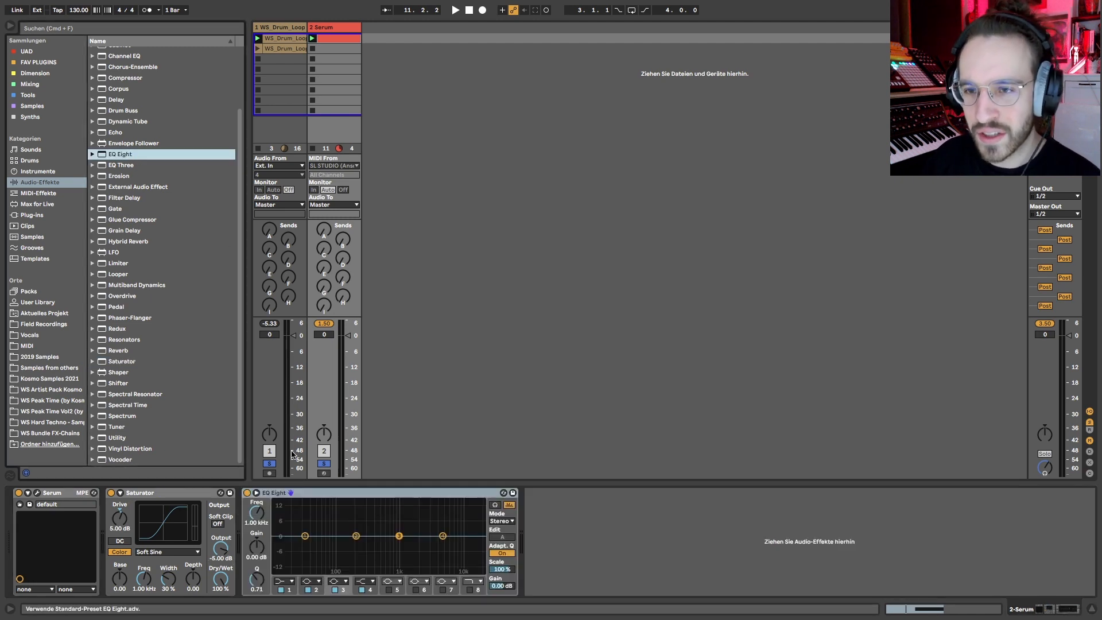
key(space)
click(283, 582)
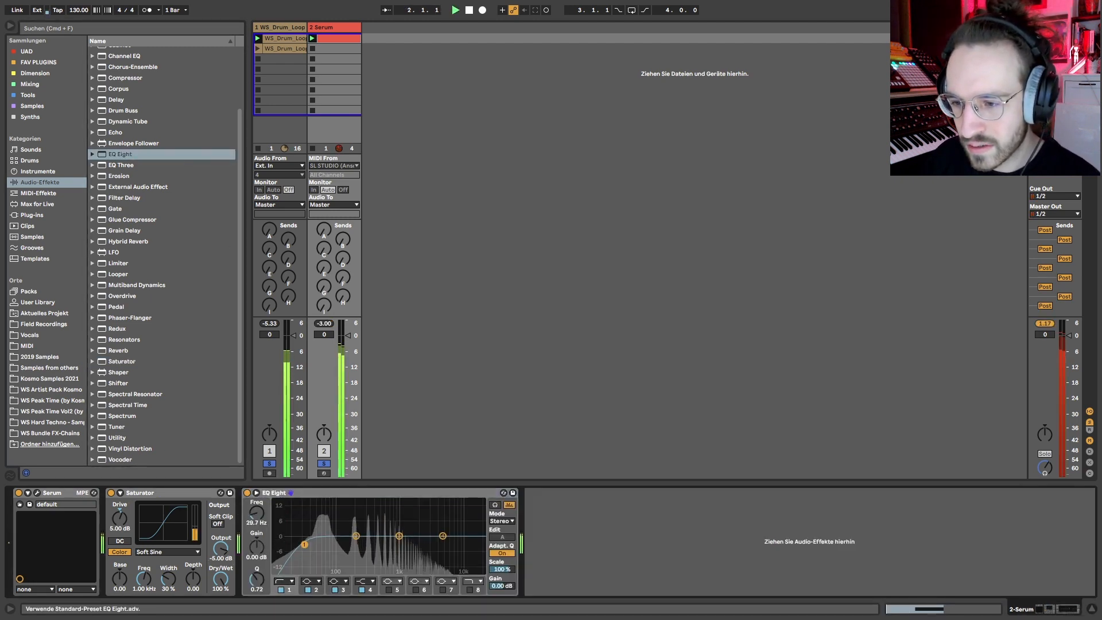
drag(304, 544, 343, 545)
click(284, 581)
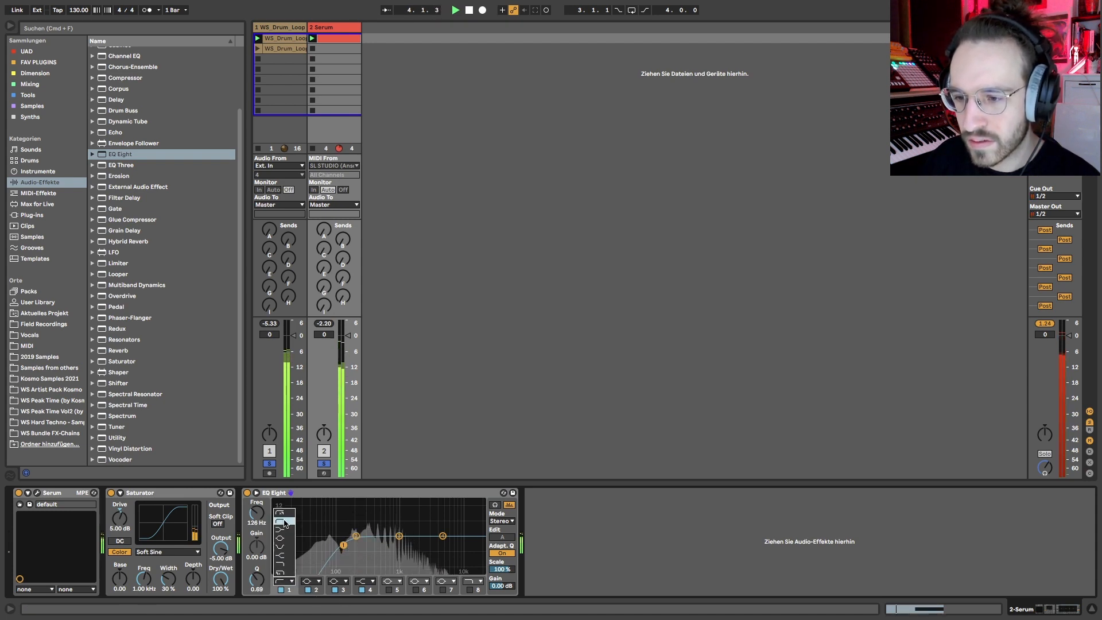
click(285, 522)
drag(343, 544, 348, 544)
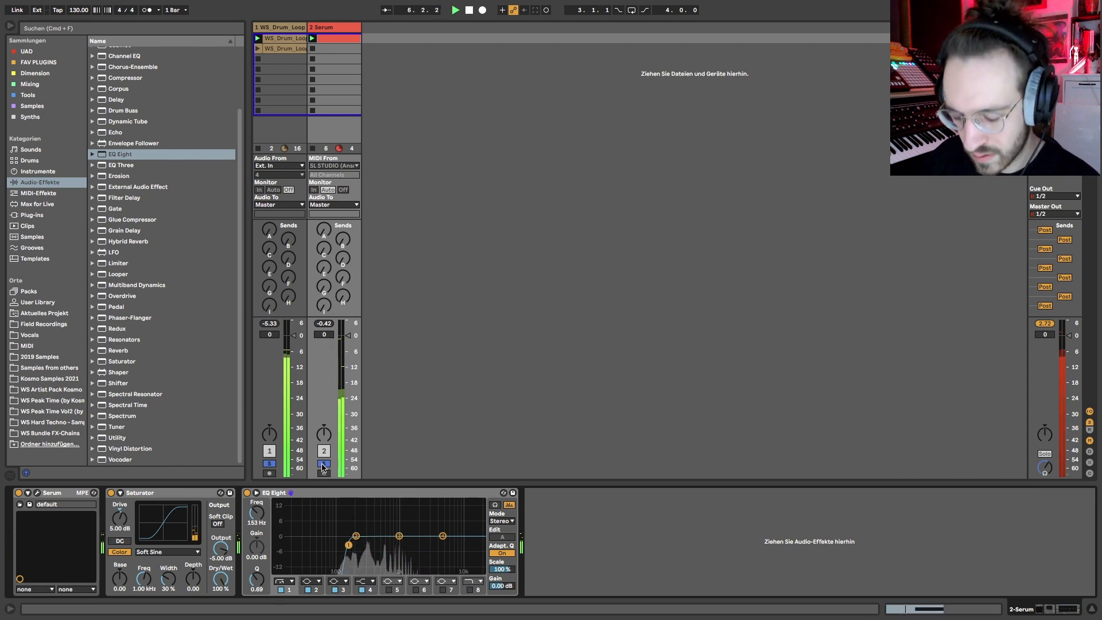
Solo the Serum track, set EQ Eight's output gain to -4 dB and stop playback.
click(322, 464)
drag(504, 585, 504, 595)
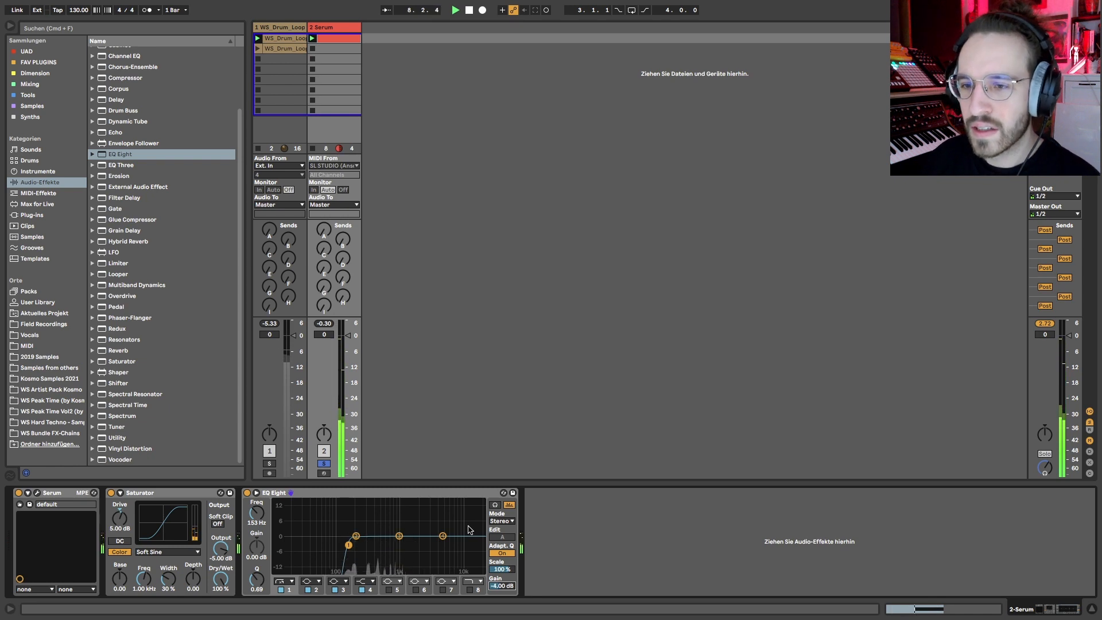
key(space)
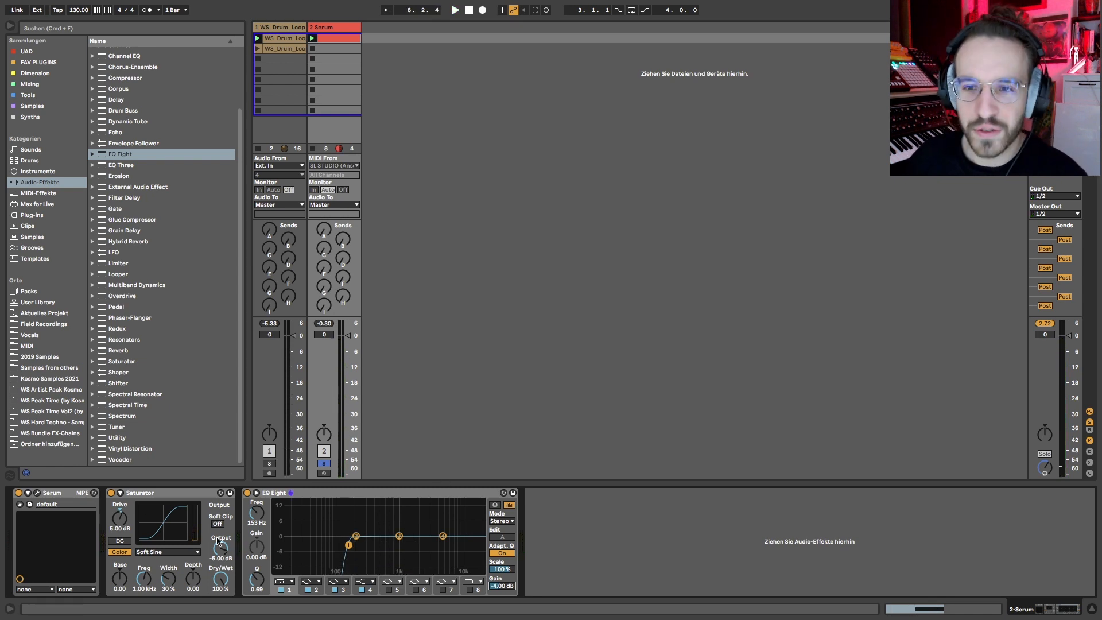
Add ValhallaVintageVerb after EQ Eight, group it into an Audio Effect Rack and create a second, empty chain beside it.
click(46, 215)
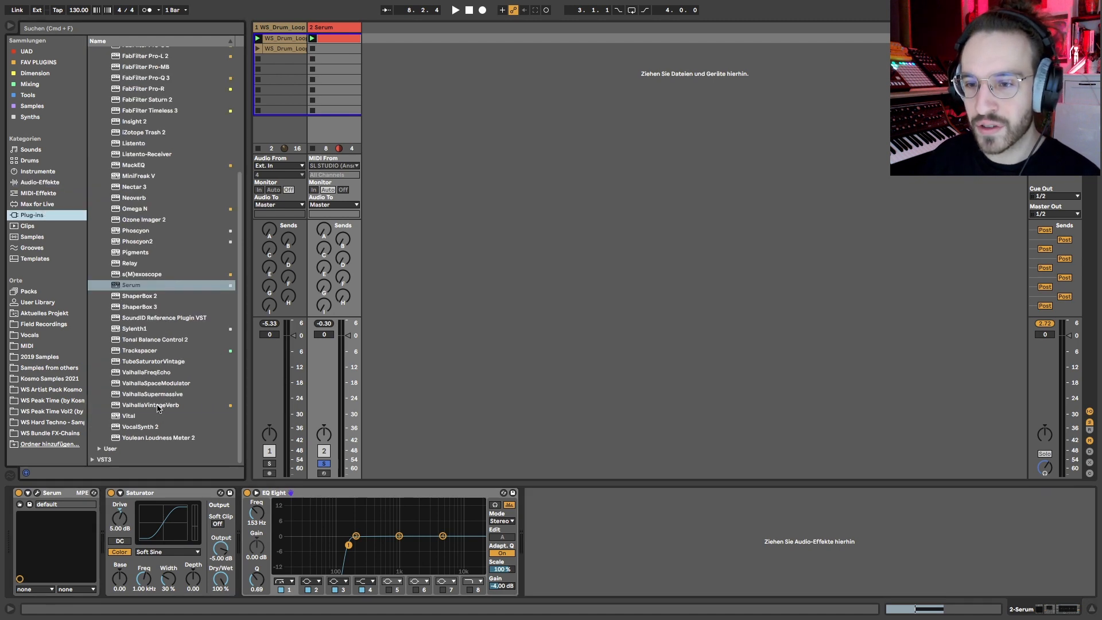
drag(158, 406, 568, 498)
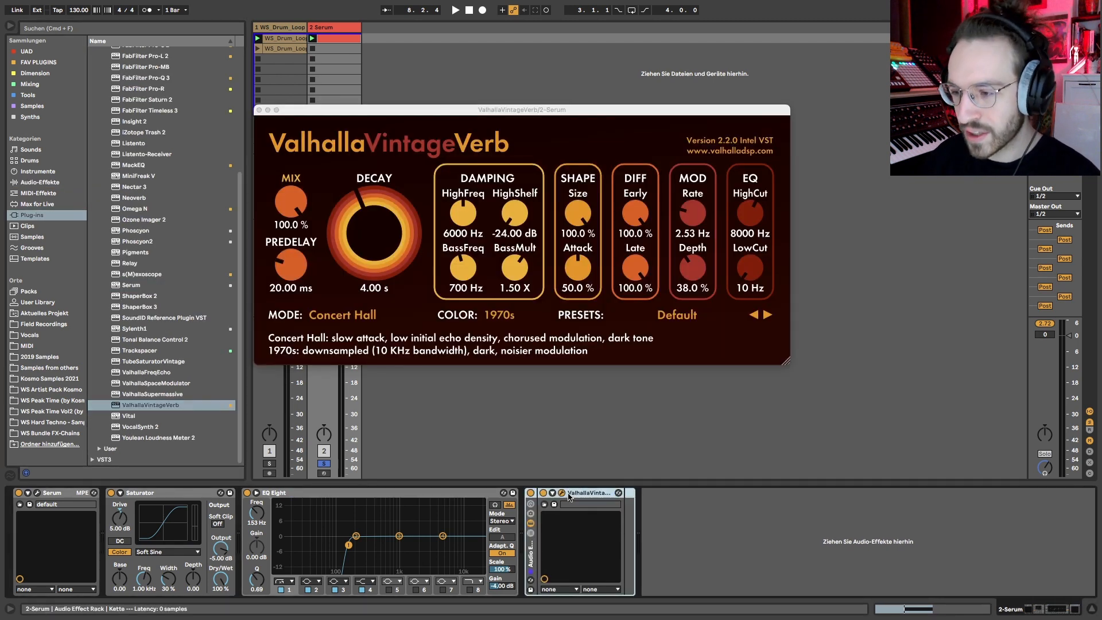
key(super+g)
click(570, 540)
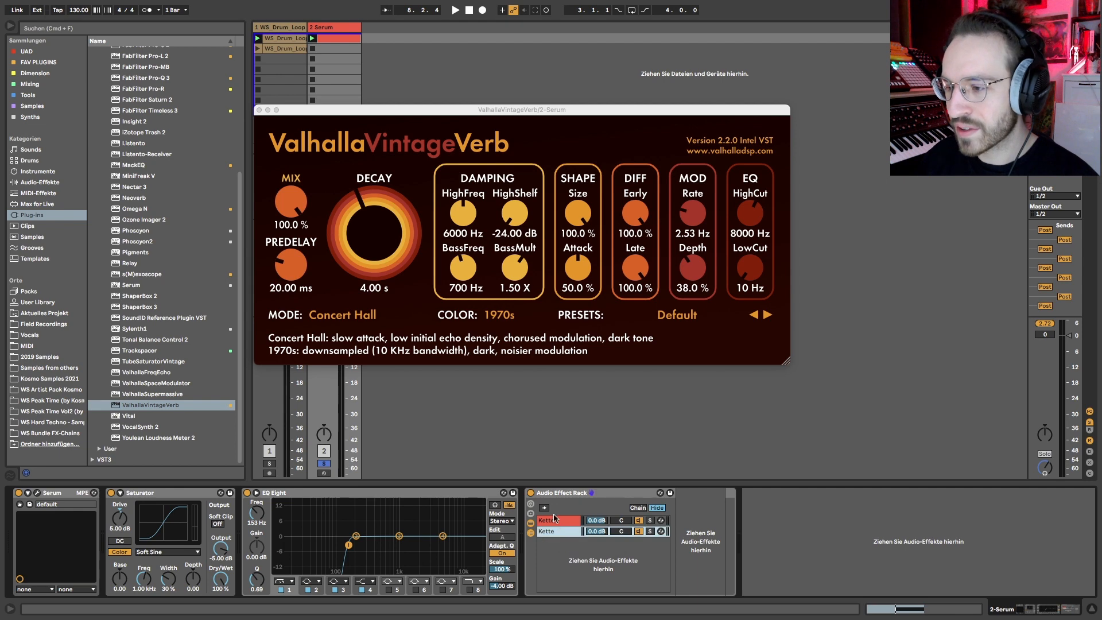
click(556, 519)
Set the reverb to Plate mode with 1980s color, 0.96 s decay and a HighCut of 6570 Hz.
drag(405, 264, 436, 313)
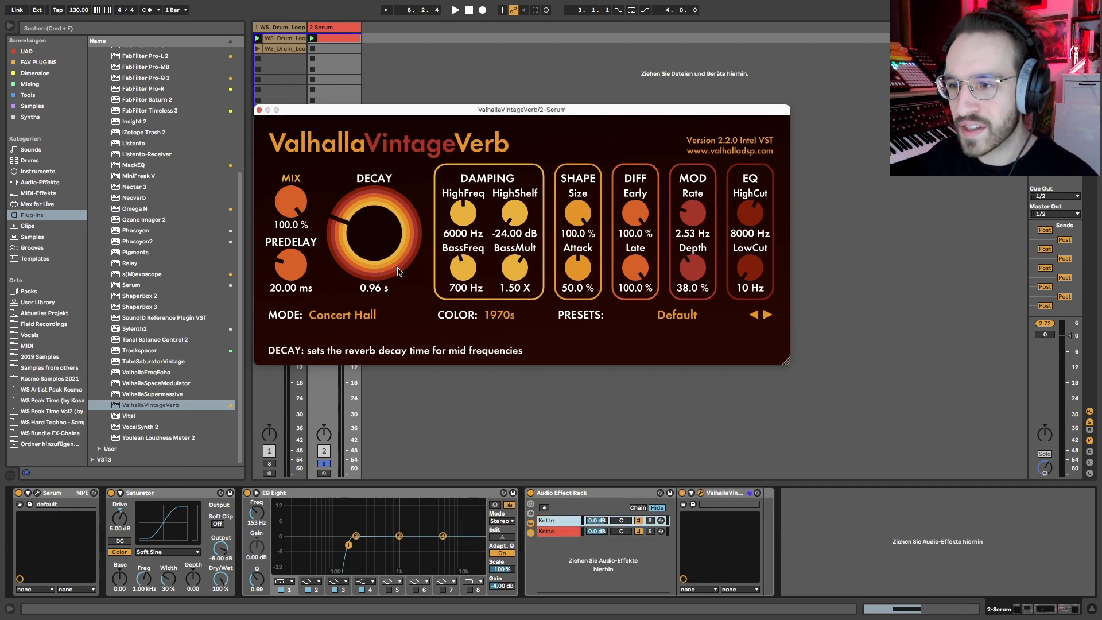
click(499, 315)
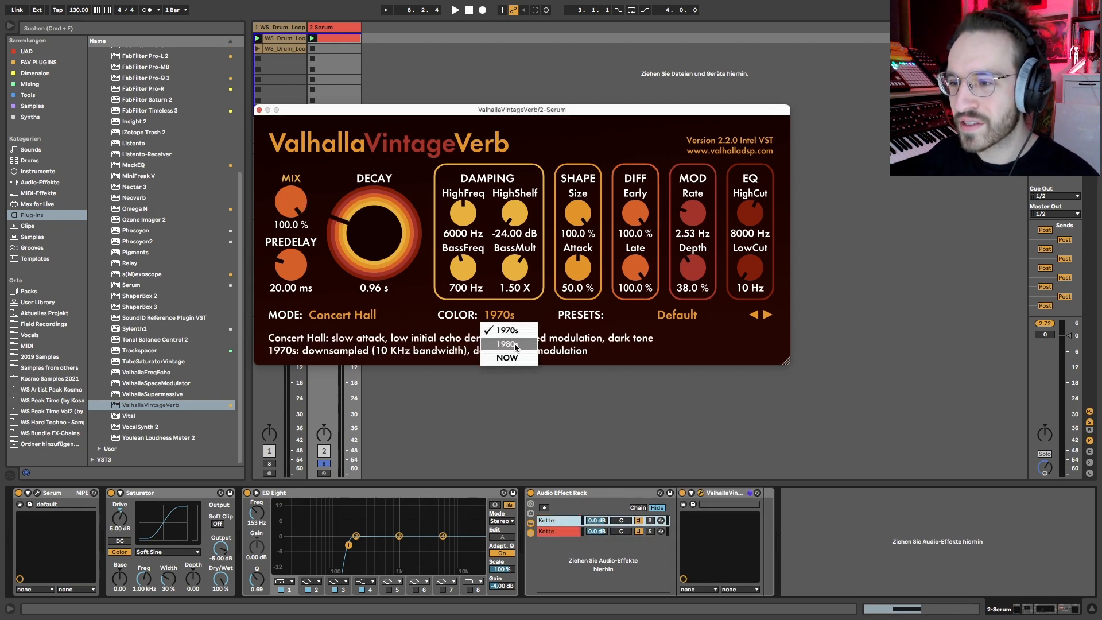
click(505, 345)
click(342, 315)
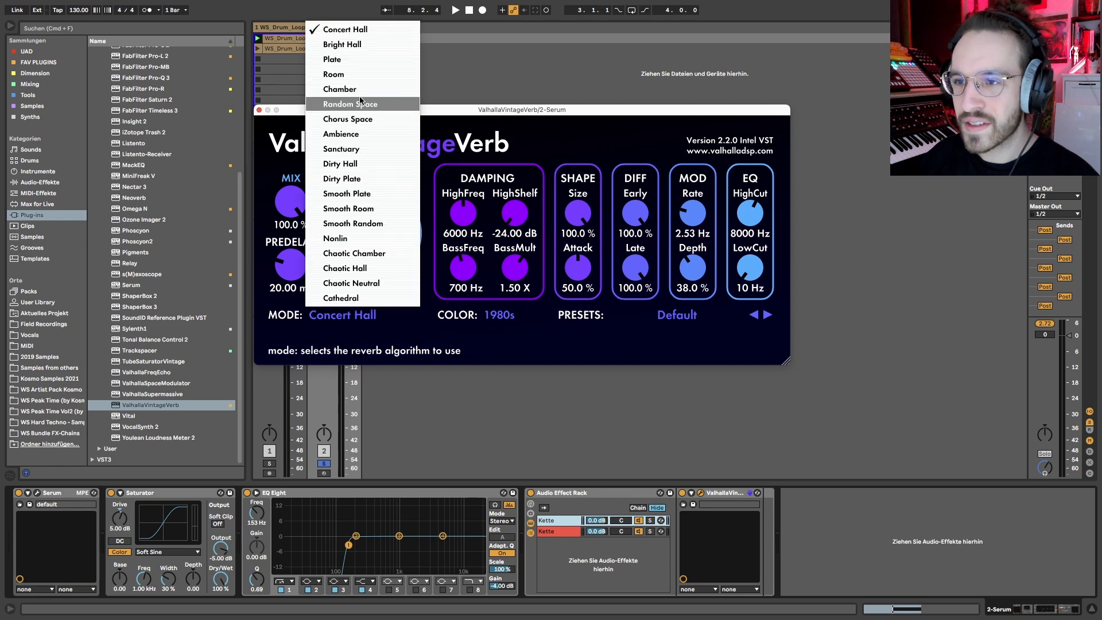
click(336, 62)
drag(750, 218, 750, 224)
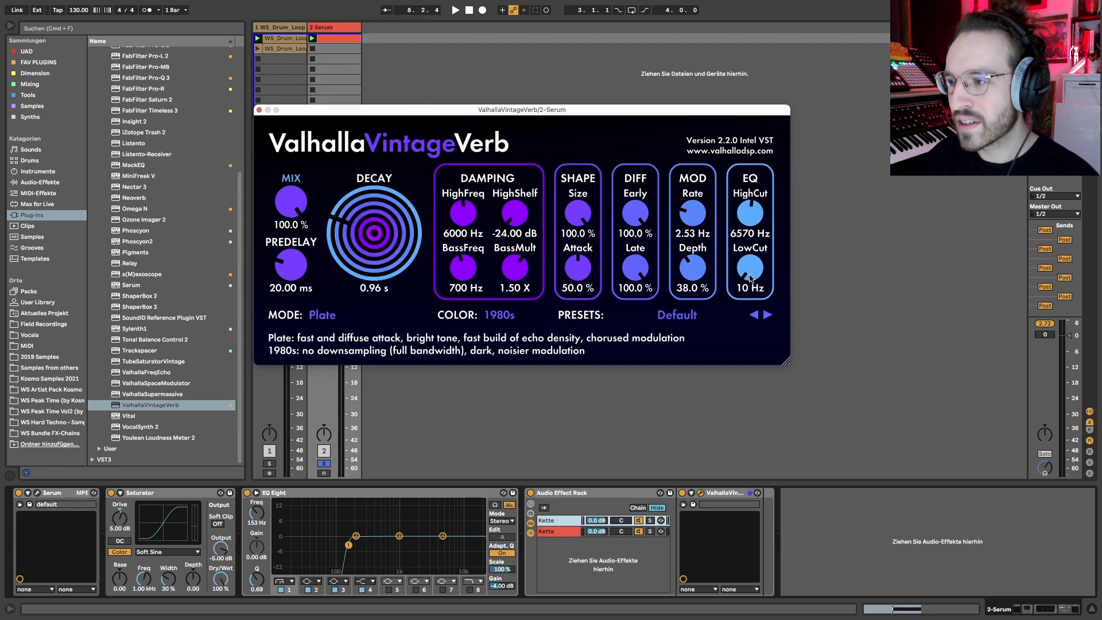
Set the reverb's LowCut to 500 Hz, HighCut to 11720 Hz, Size to 44.2 %, Attack to 29.6 % and decay to 1.45 s.
drag(752, 278, 753, 245)
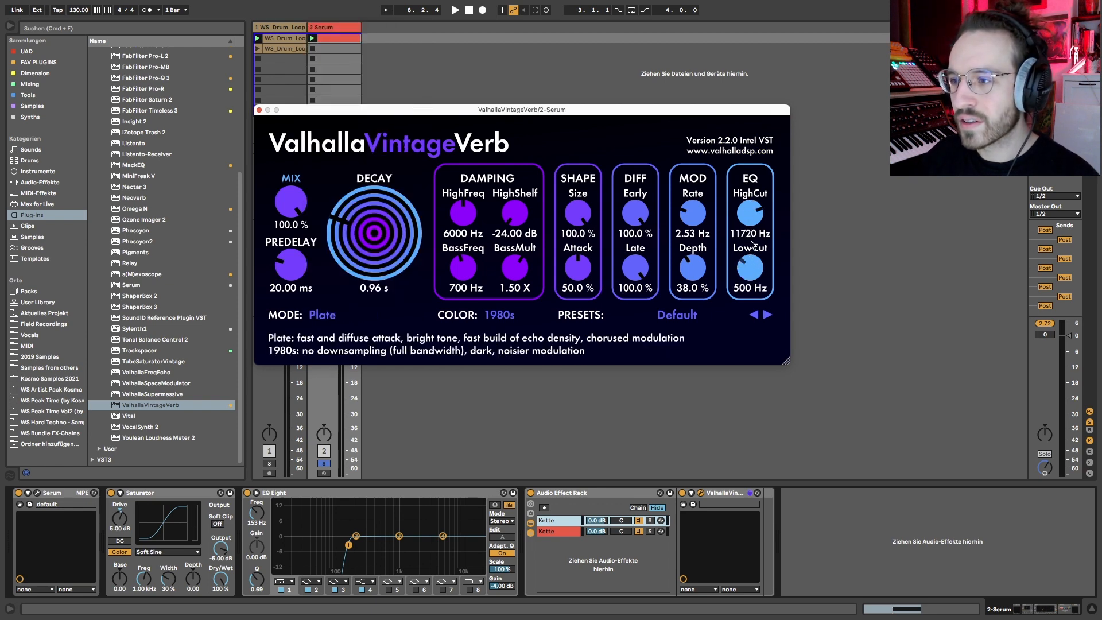
drag(577, 213, 577, 229)
drag(577, 267, 577, 277)
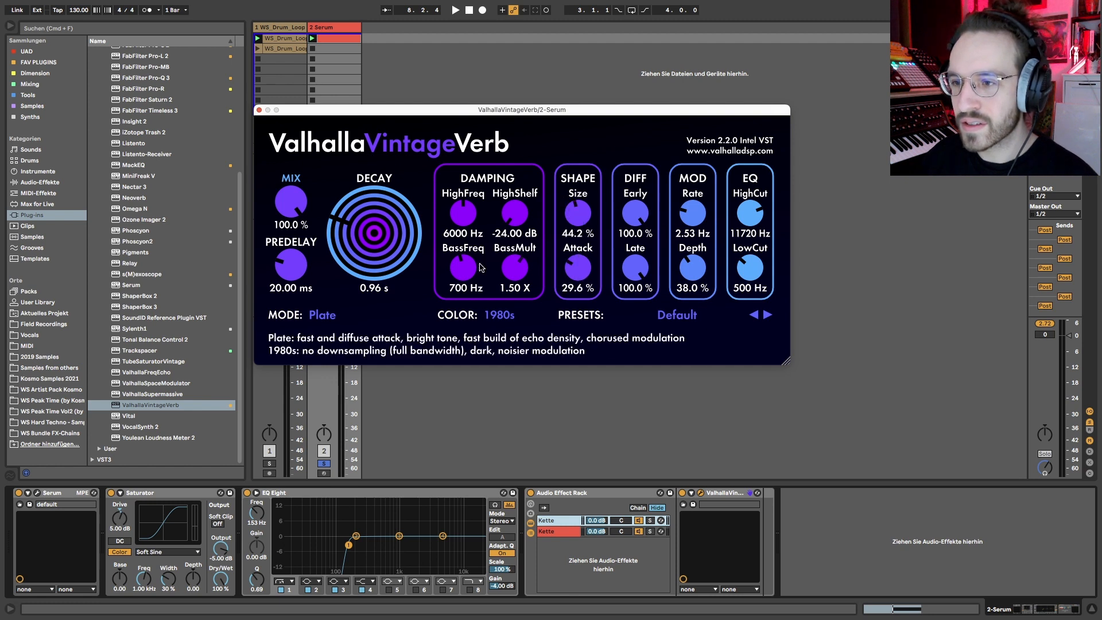
drag(376, 244, 383, 240)
key(space)
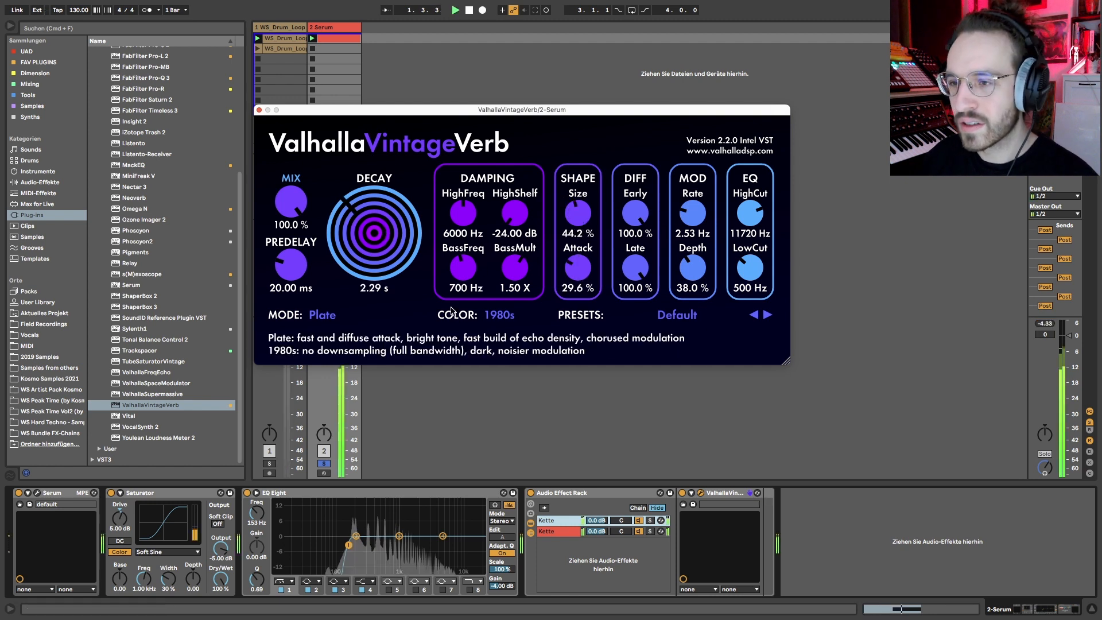
drag(402, 277, 404, 286)
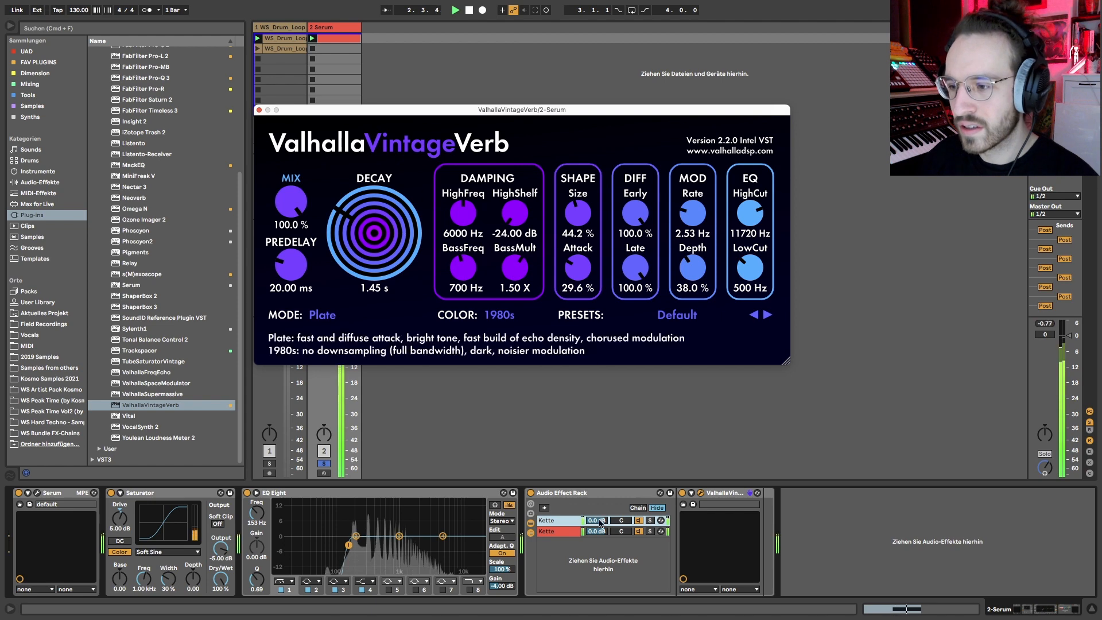
Lower the reverb chain to -11.5 dB and set the reverb's HighCut to 15840 Hz, Size to 56.7 % and Attack to 61.0 %.
mouse_move(598, 520)
mouse_down()
mouse_move(598, 537)
mouse_move(600, 522)
mouse_up()
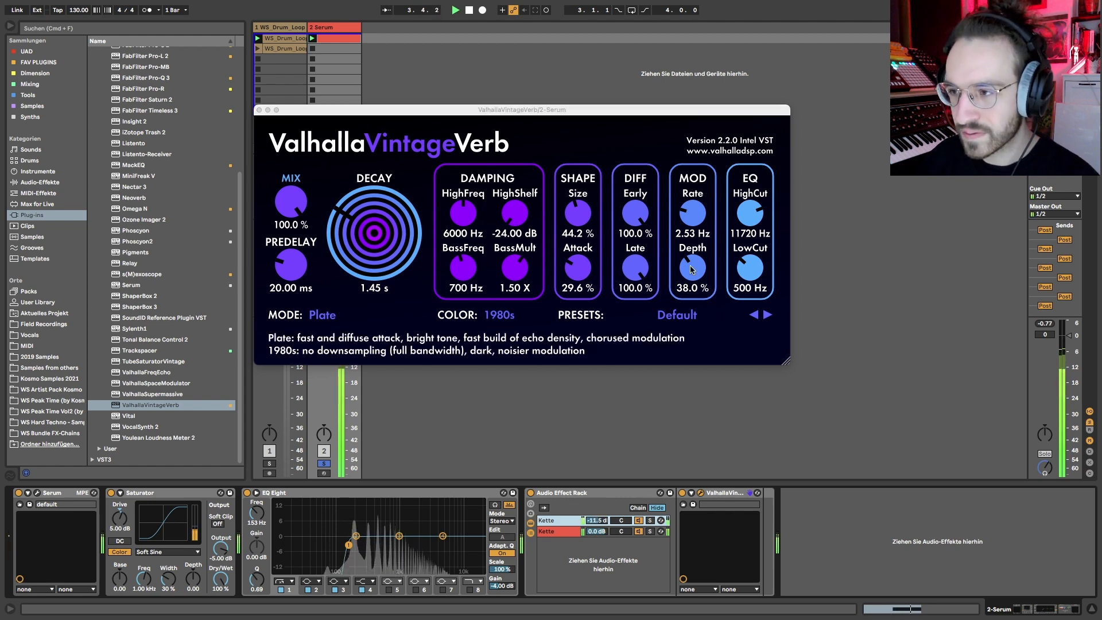
drag(759, 214, 759, 190)
drag(580, 215, 579, 193)
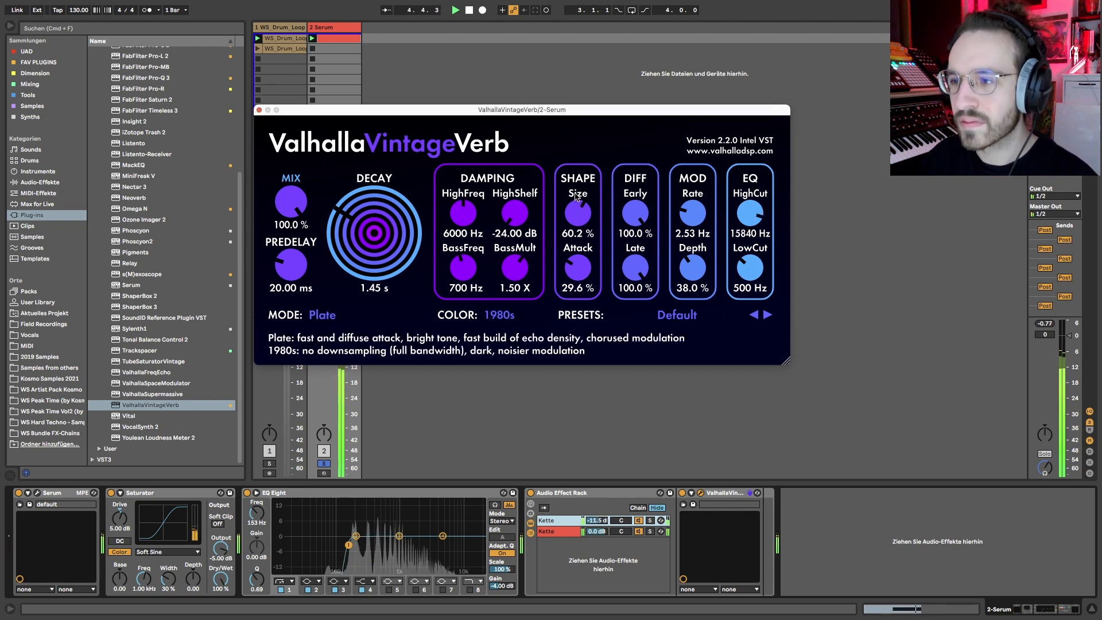
drag(579, 271, 580, 281)
drag(577, 214, 578, 218)
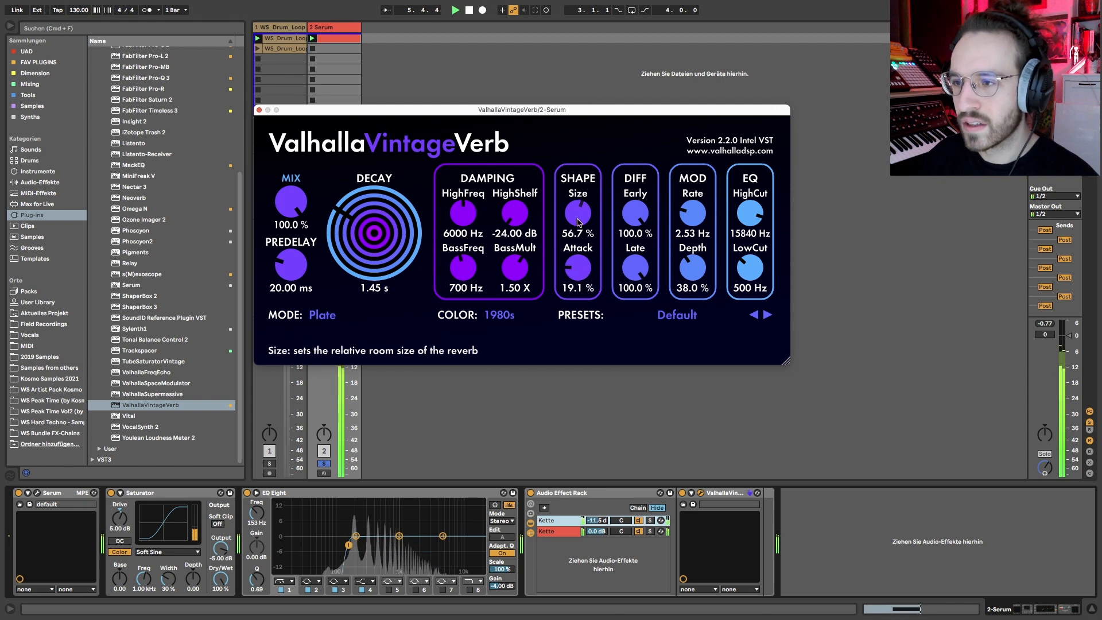
drag(587, 262, 588, 221)
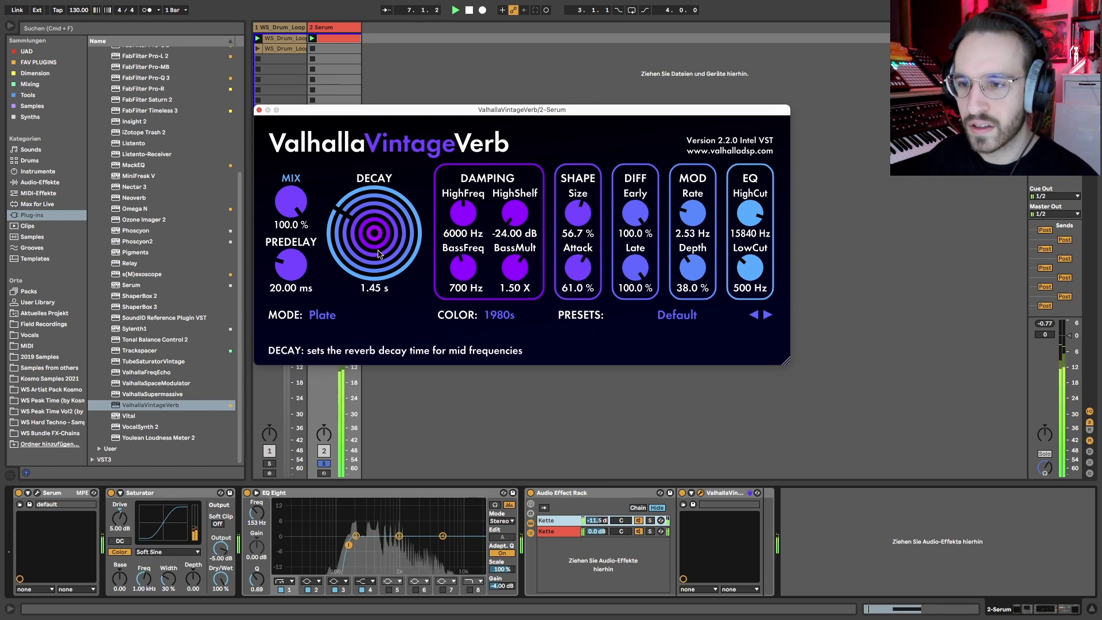
Lower the reverb chain's volume to about -16 dB and set Serum's LFO 1 rate to dotted 1/16.
click(258, 110)
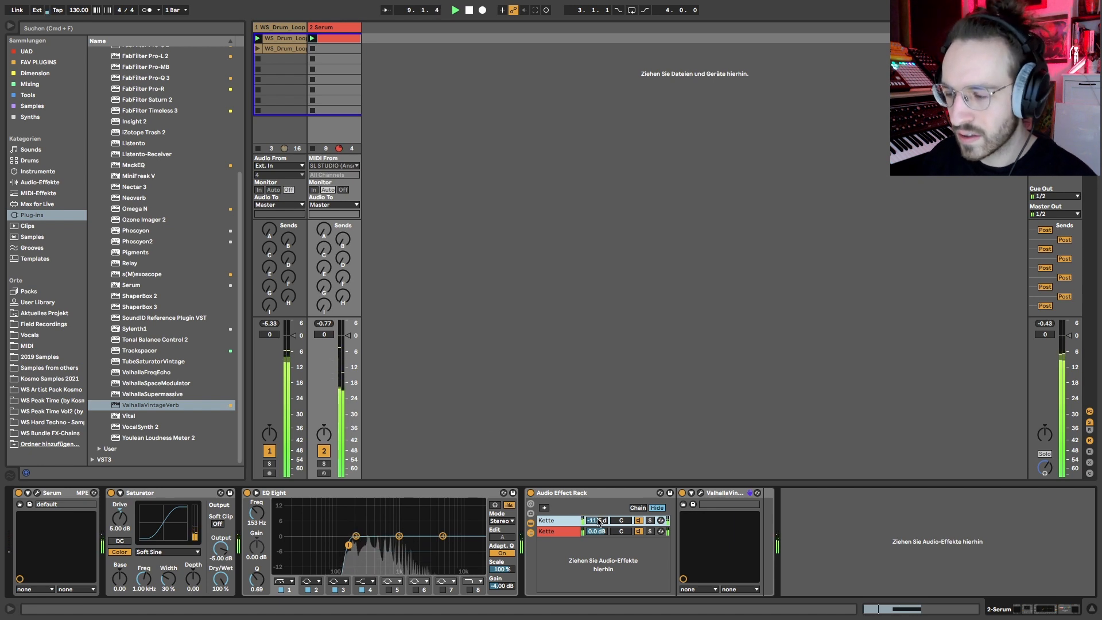
drag(597, 520, 597, 531)
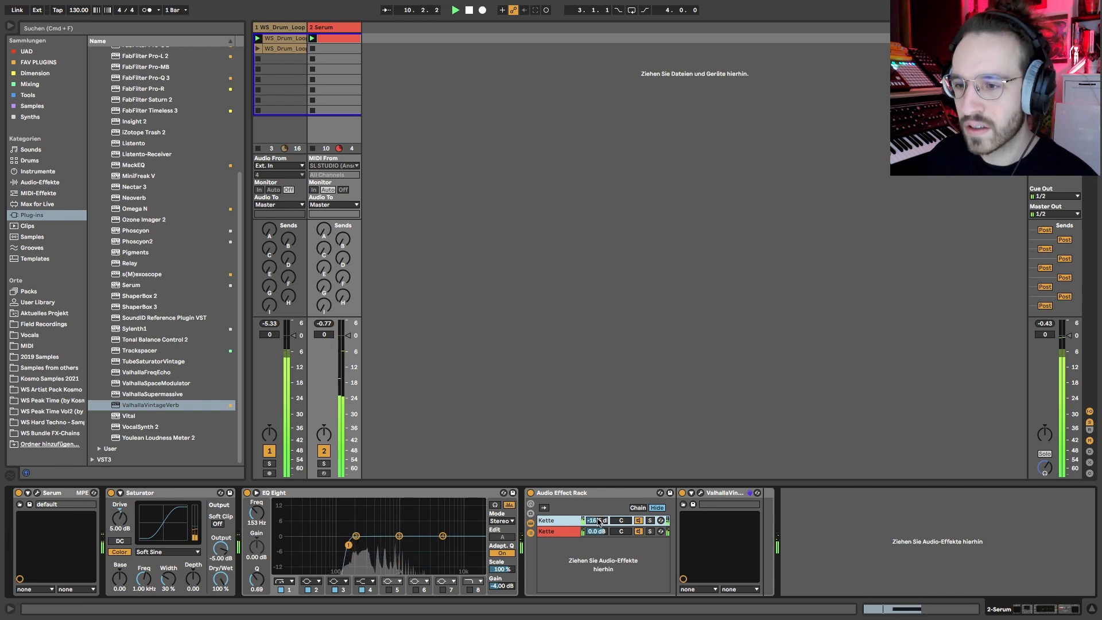
click(37, 492)
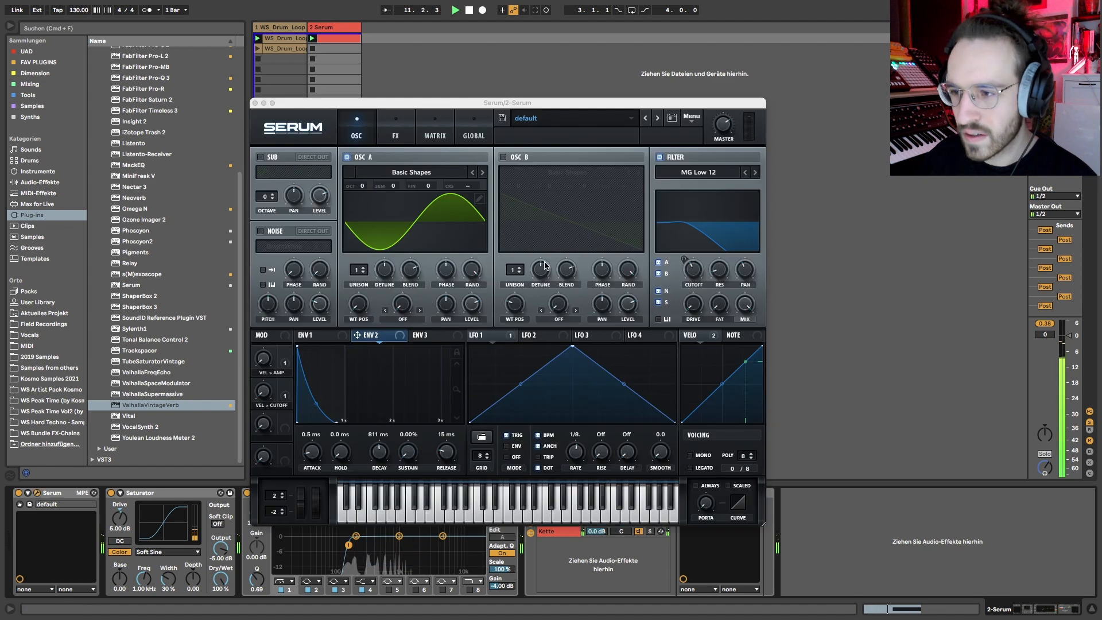
click(580, 454)
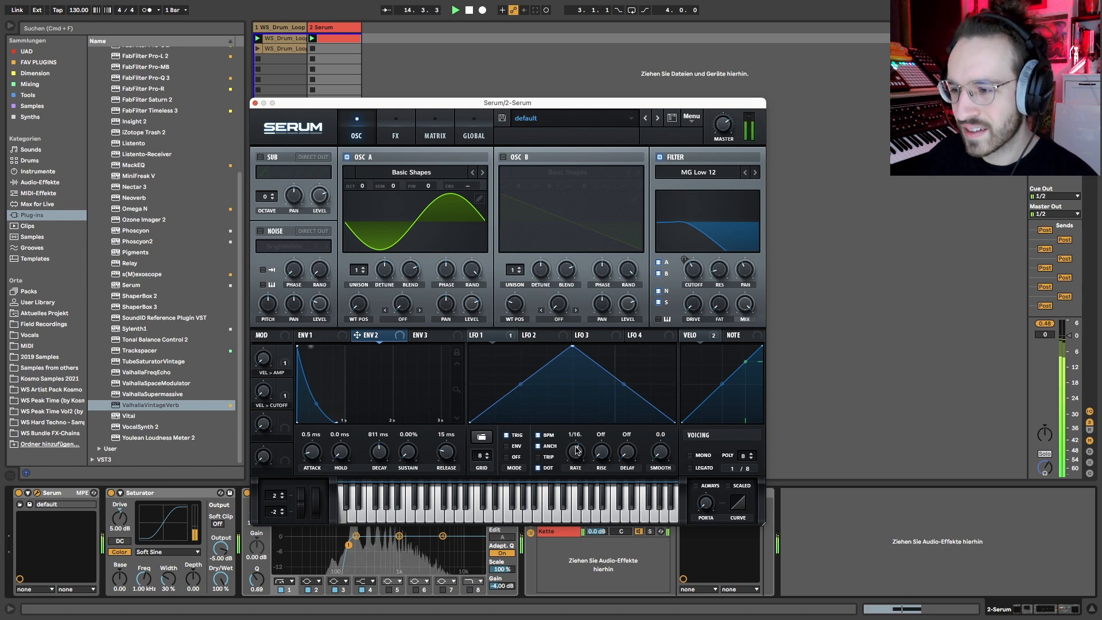
click(411, 135)
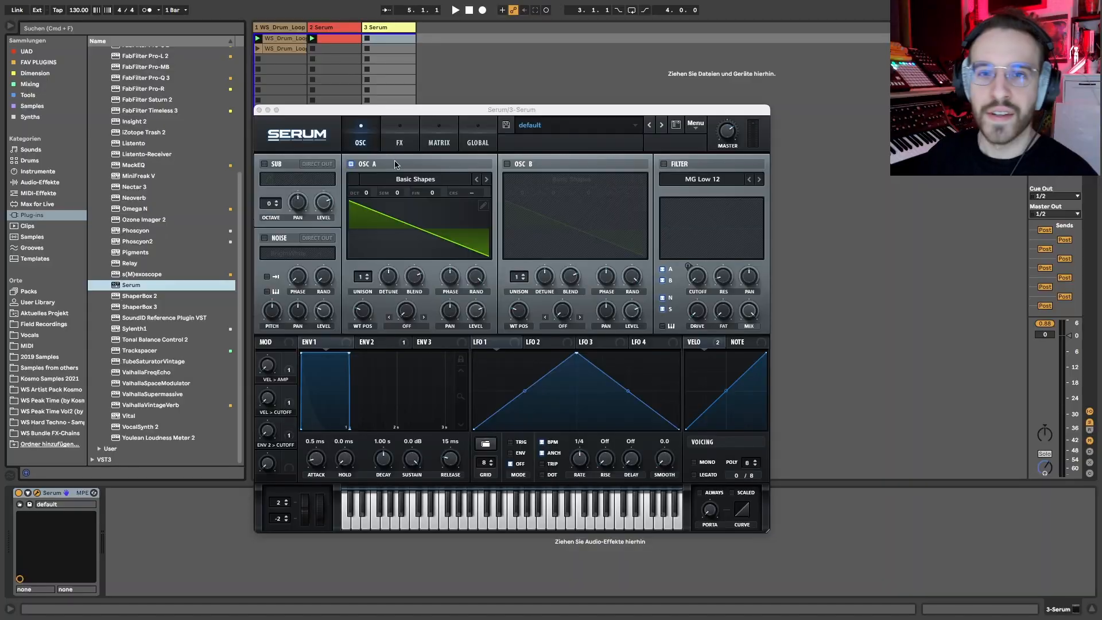
Close Serum, create an empty MIDI clip in the third track's first slot and set its loop length to 2 bars.
click(259, 110)
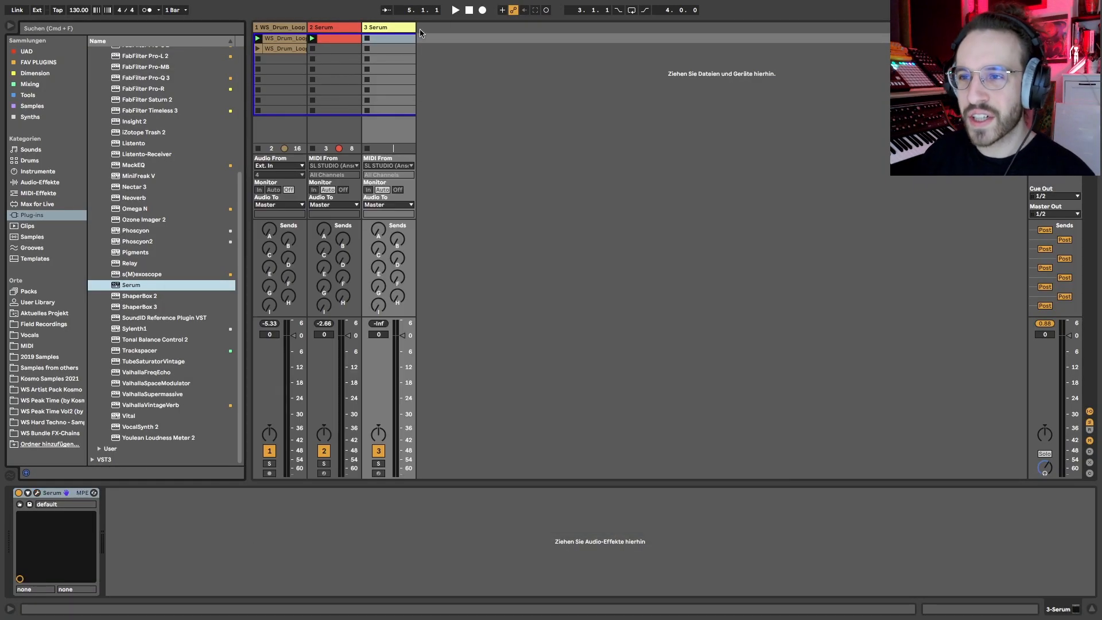
double_click(388, 37)
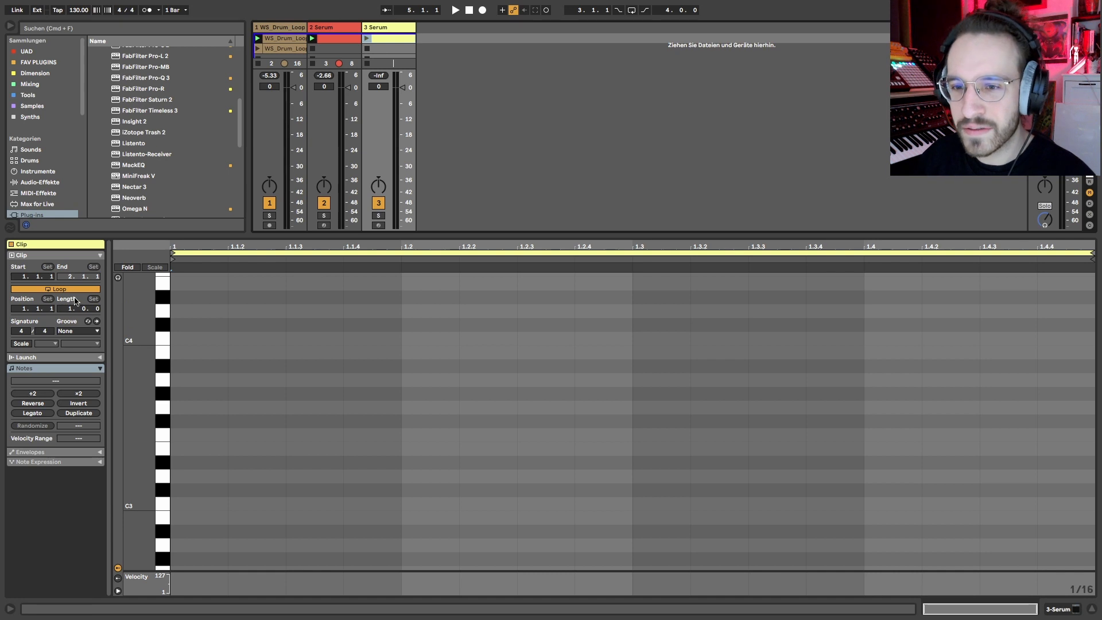
click(343, 39)
click(396, 42)
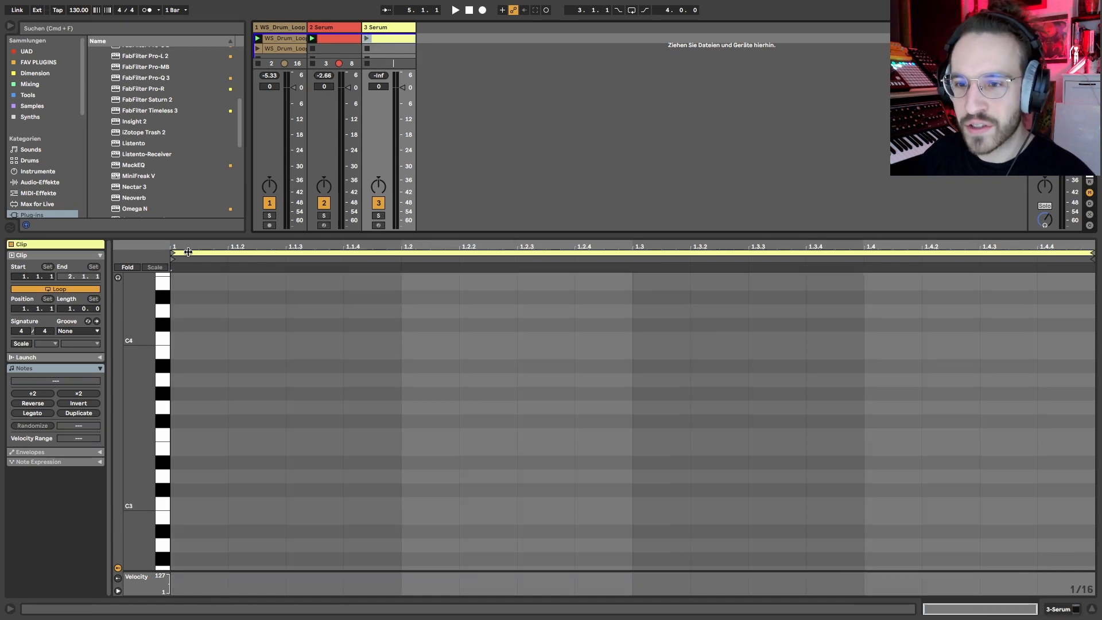
drag(69, 312, 69, 307)
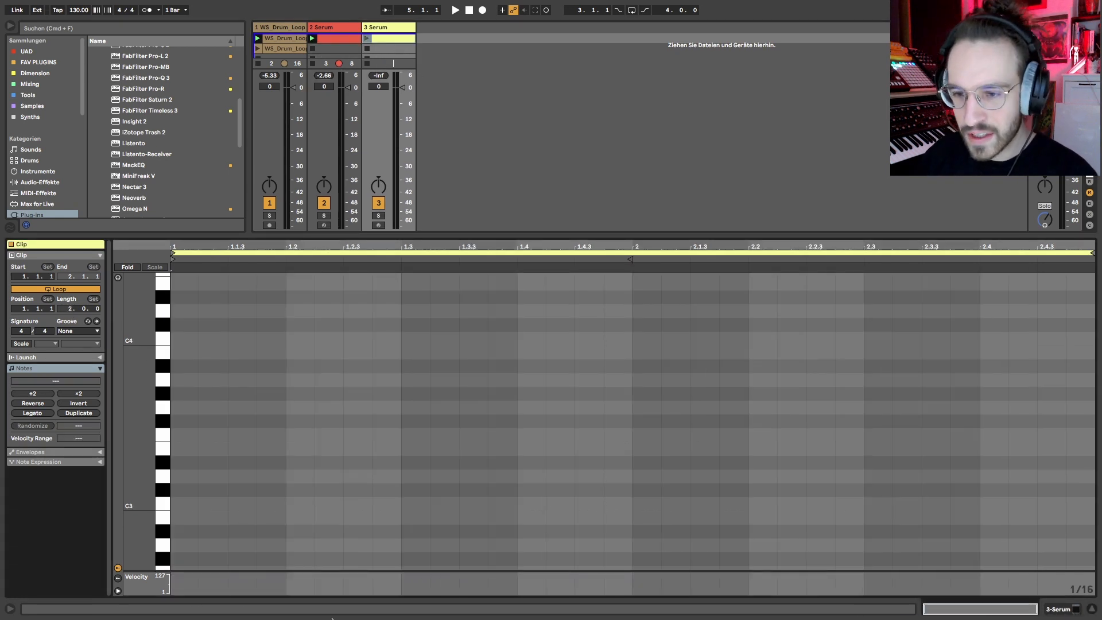
Add a one-beat C1 note at the start of the new clip.
double_click(190, 507)
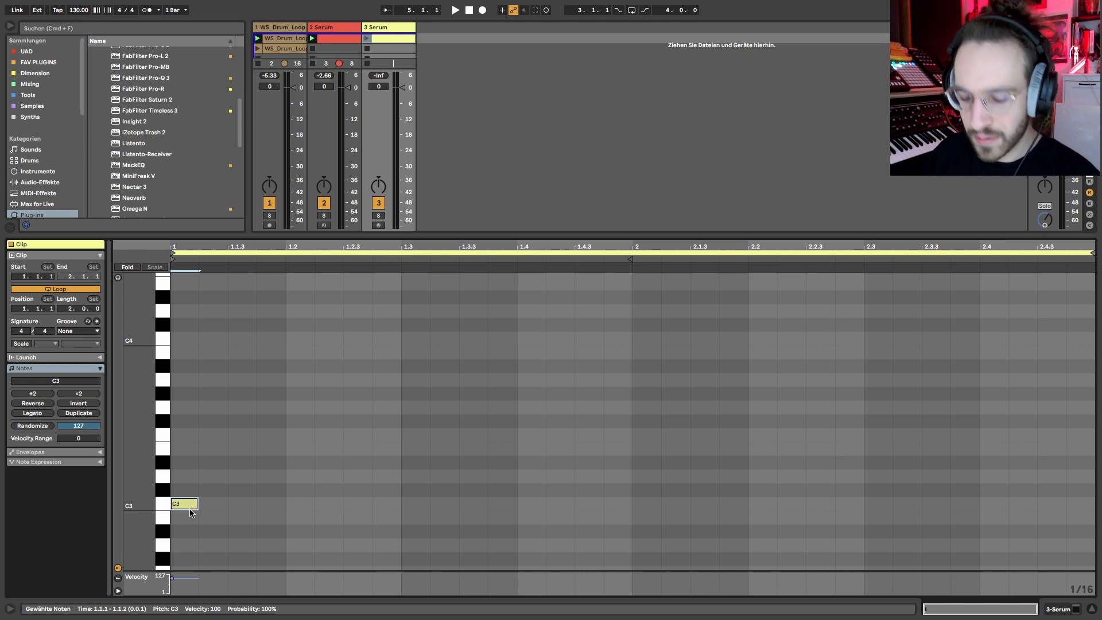
key(shift+Right)
key(shift+Right)
key(shift+Right)
key(shift+Down)
key(shift+Down)
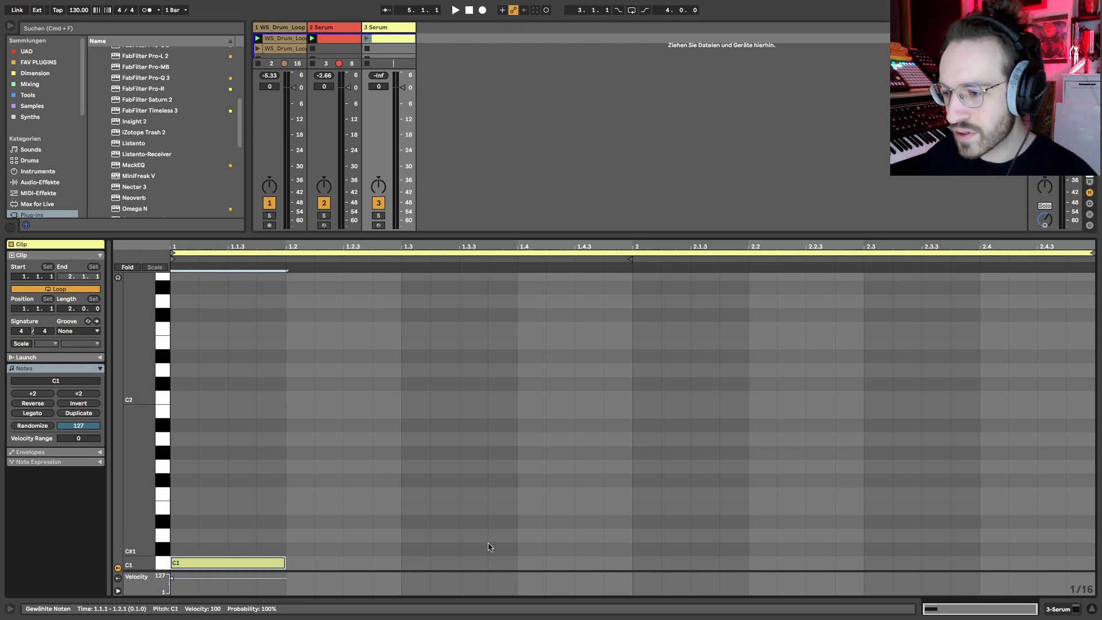
Add a second C1 note, two beats long, at the start of bar 2.
double_click(636, 562)
key(shift+Right)
key(shift+Right)
key(shift+Right)
key(shift+Right)
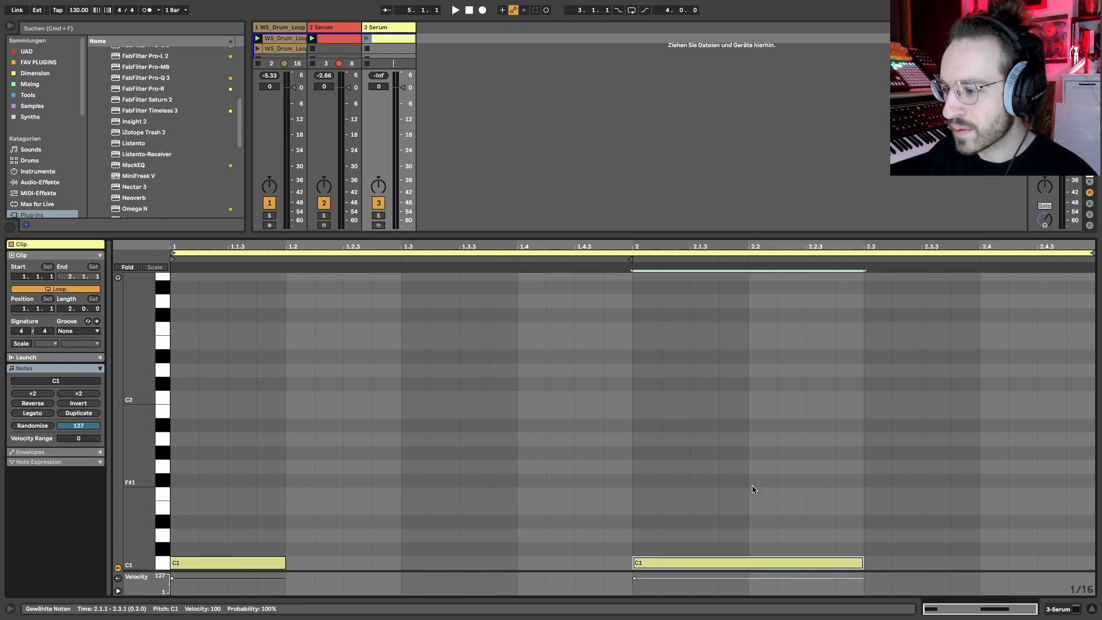
Transpose the bar 2 note down to G#0.
key(Down)
key(Down)
key(Down)
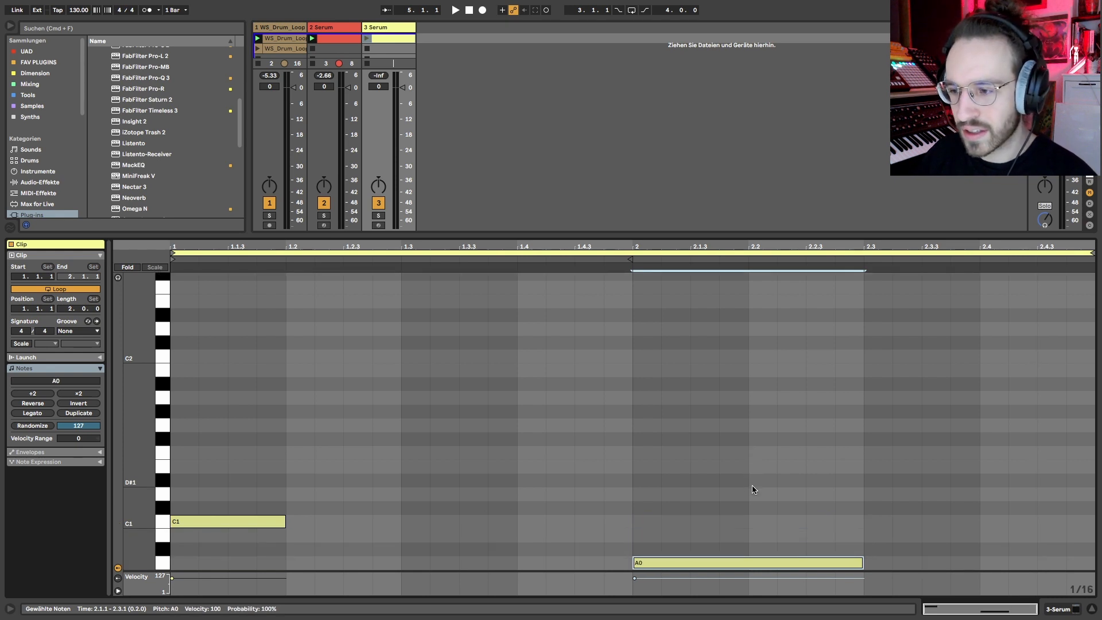
key(Up)
key(Up)
key(Down)
key(Down)
key(Up)
key(Up)
key(Down)
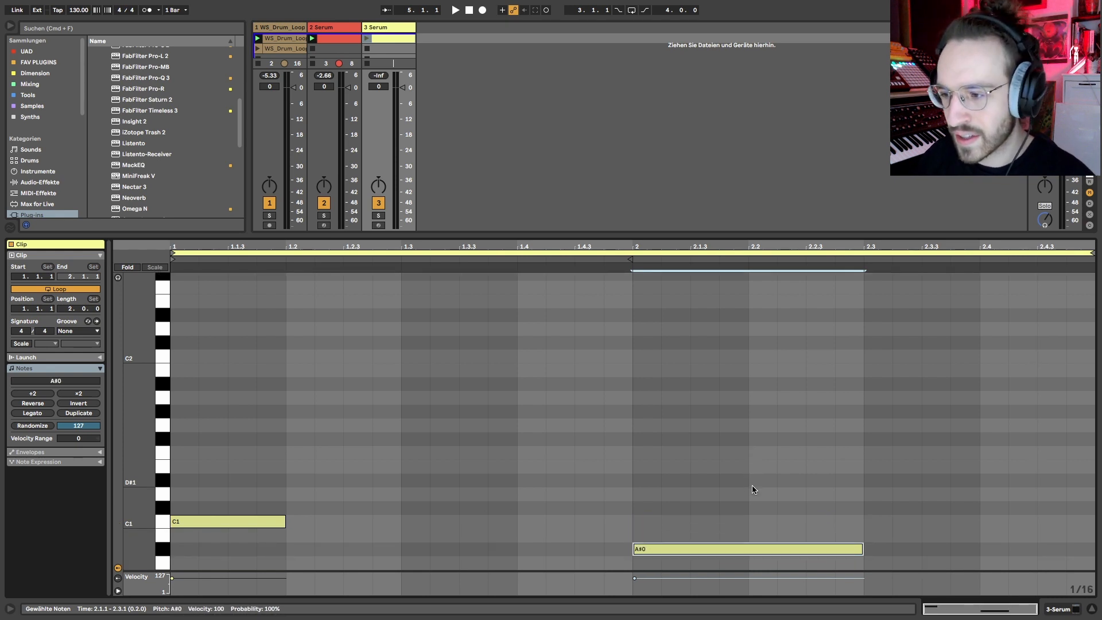
key(Down)
key(Down)
Duplicate the G#0 note, lower the copy to G0 and shorten it to end at 2.4.3.
key(super+d)
key(Down)
key(shift+Left)
key(shift+Left)
key(shift+Left)
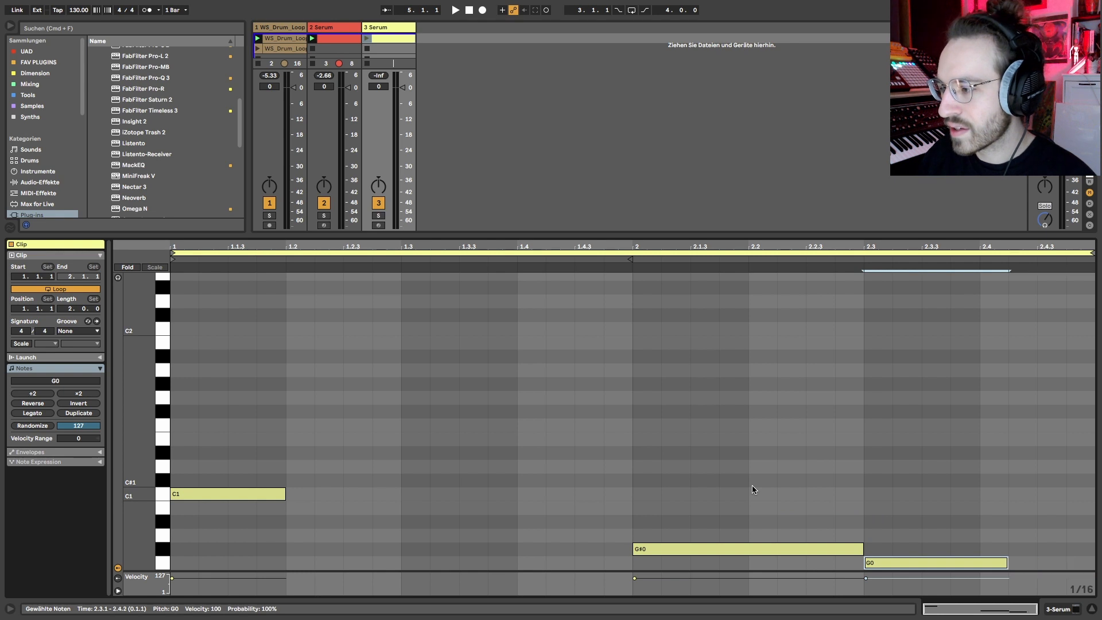
key(shift+Right)
Duplicate the G0 note, shorten the copy to fill 2.4.3 to 3.1.1 and raise it to G1.
key(super+d)
key(shift+Left)
key(shift+Left)
key(shift+Up)
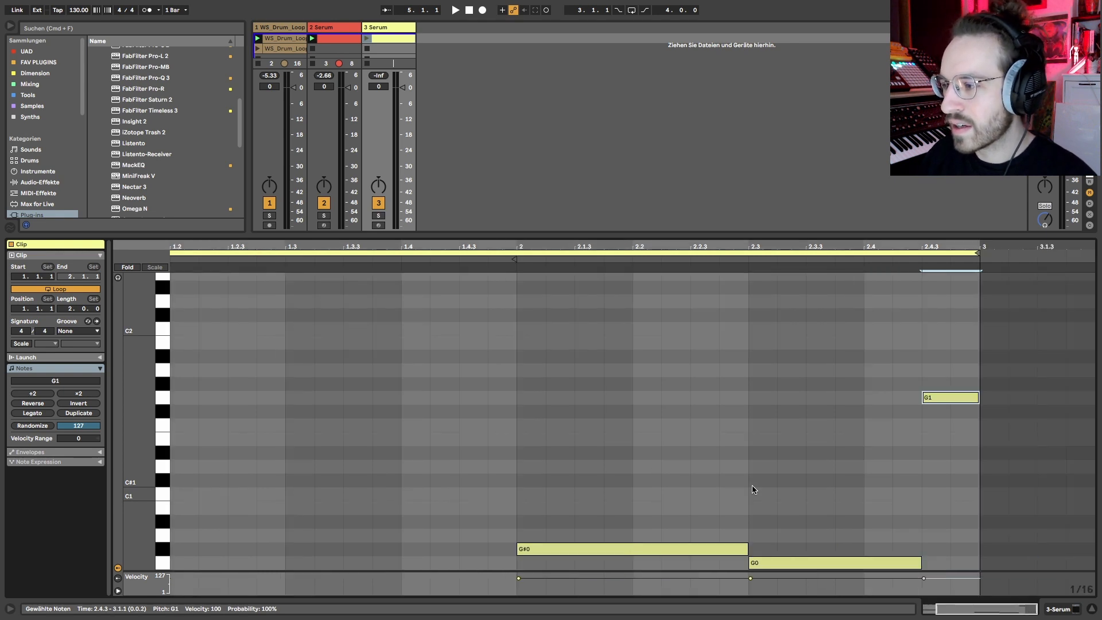
Solo the third track and open its Serum instrument.
click(381, 30)
click(378, 463)
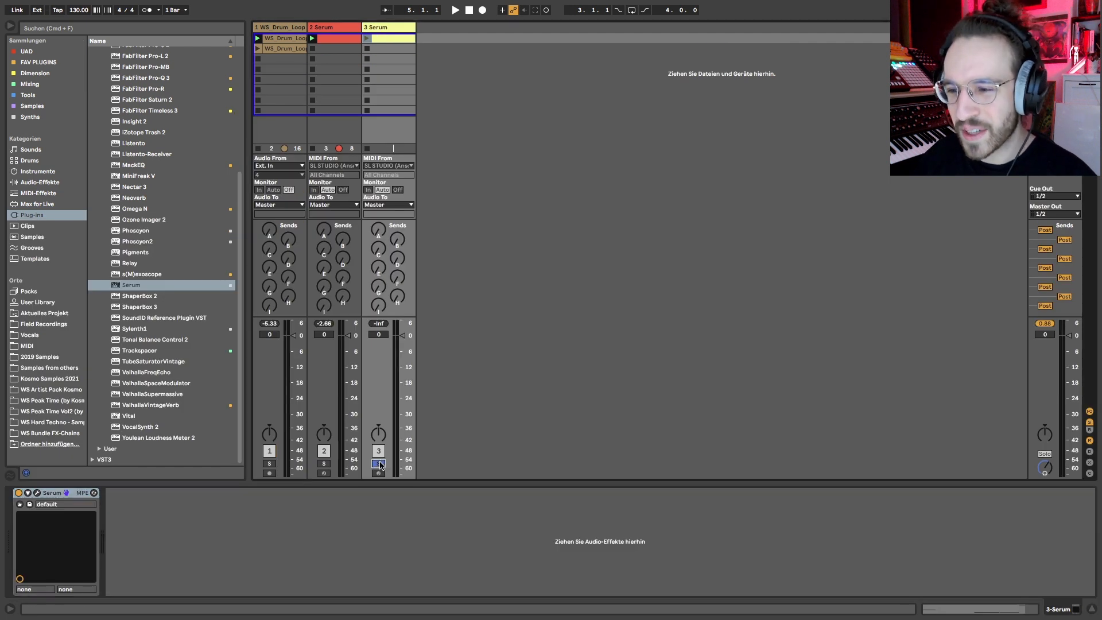
click(37, 492)
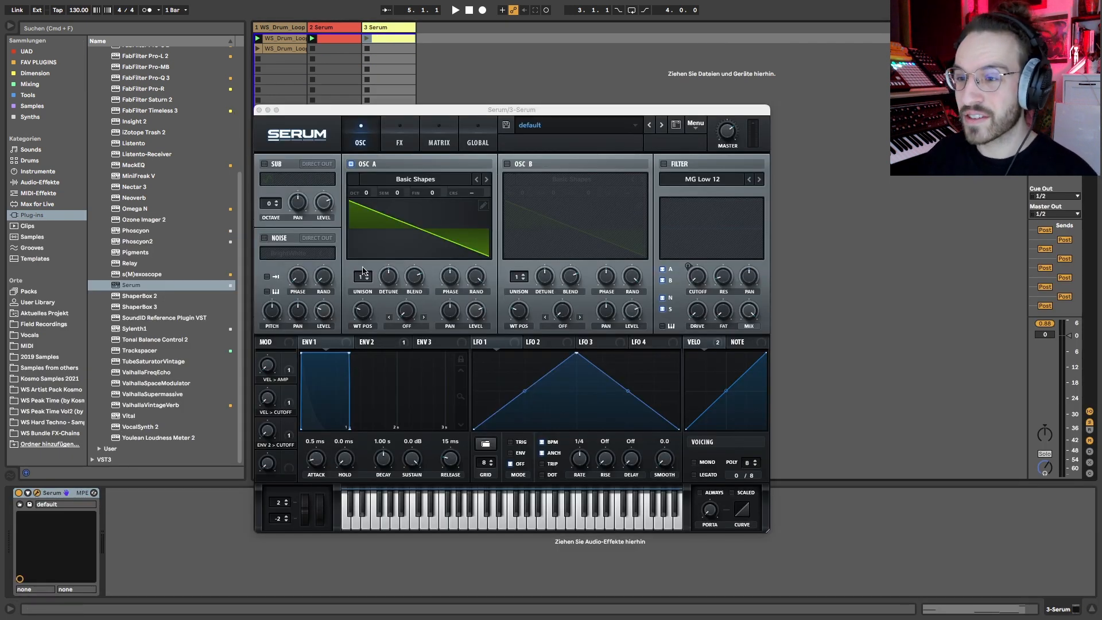
Set OSC A's warp mode to AM (from B), enable OSC B and change its wavetable position to a sine wave.
click(387, 318)
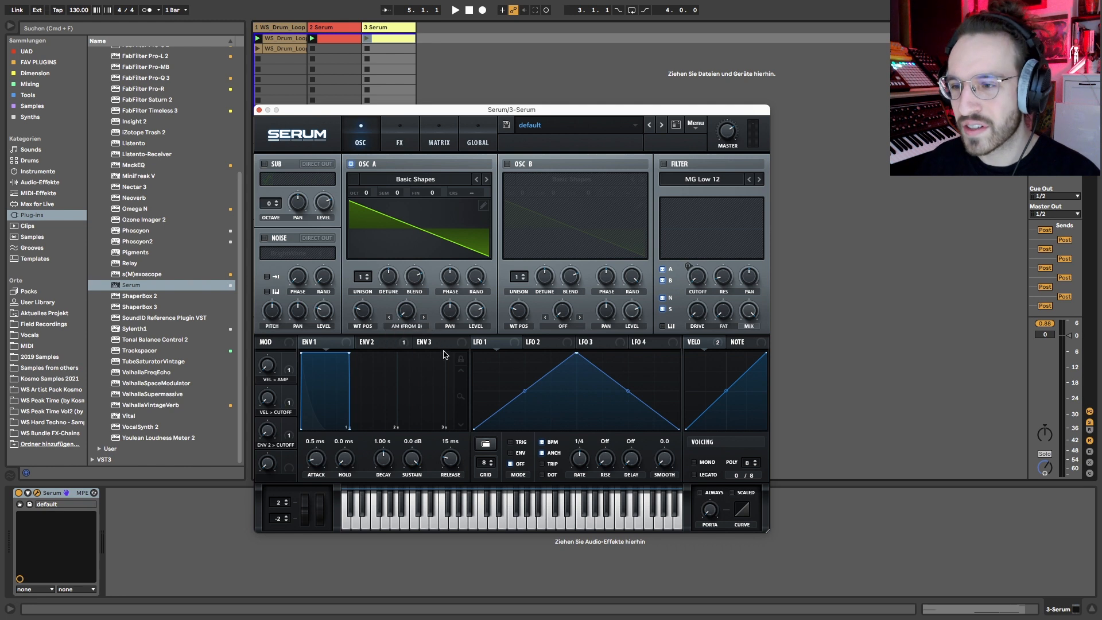
click(506, 164)
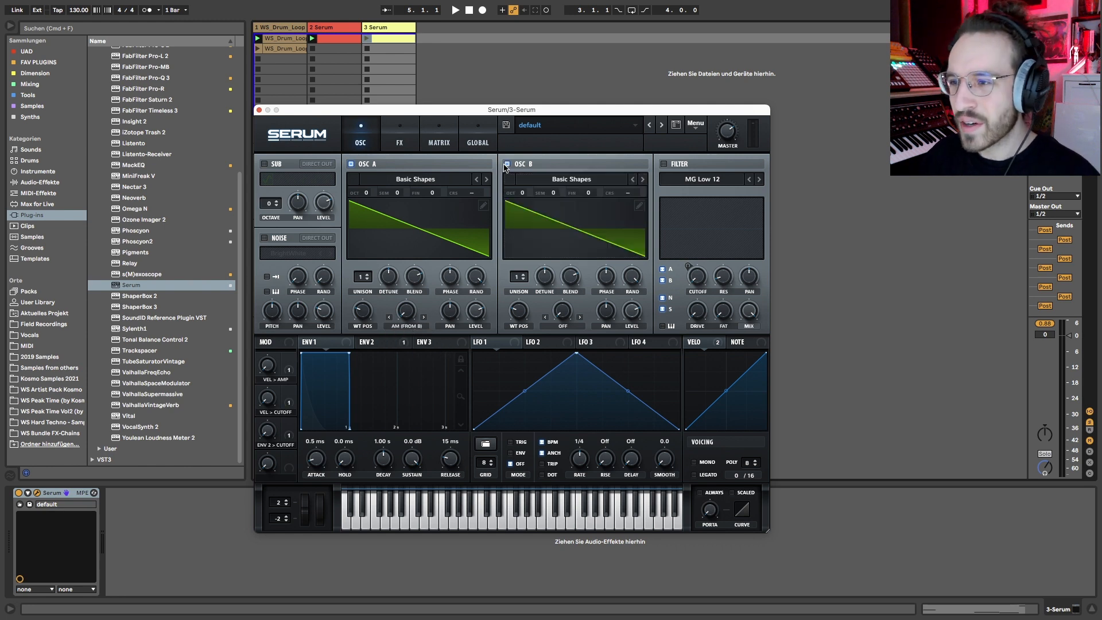
drag(526, 307, 519, 531)
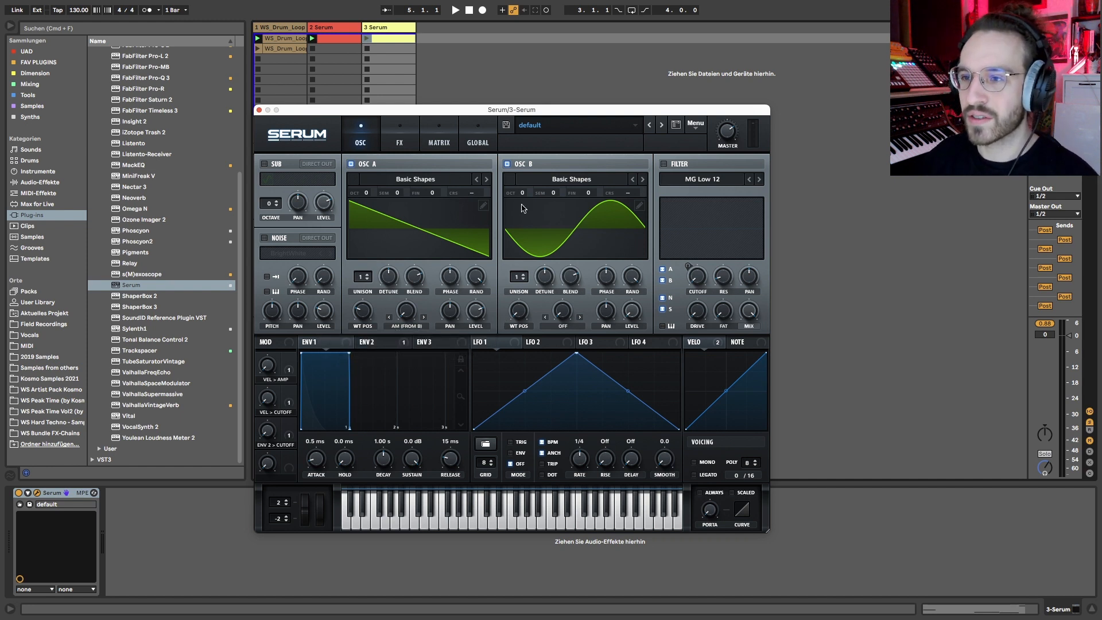
Play the third track's clip, move the G1 note to 2.4.1 and extend it to one beat.
click(367, 38)
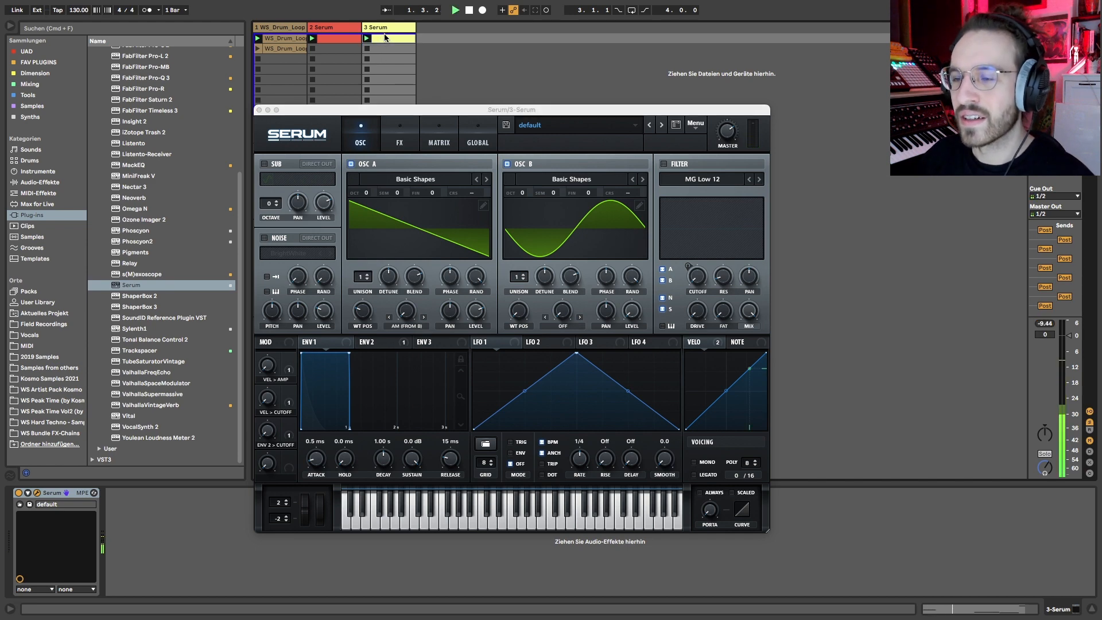
click(385, 38)
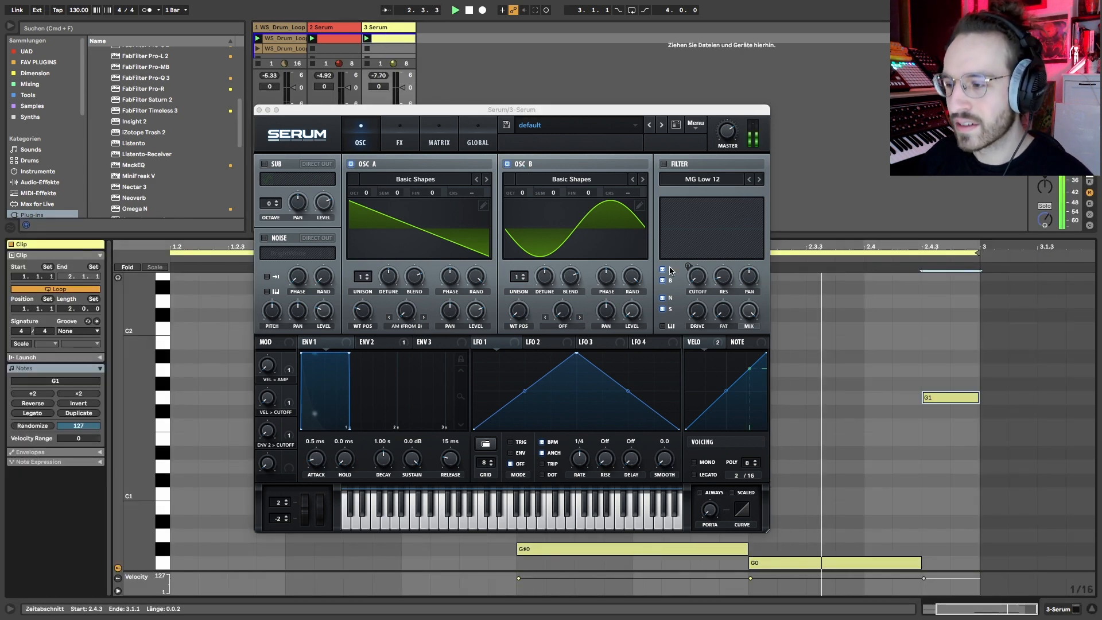
drag(963, 397, 915, 392)
key(shift+Down)
key(shift+Up)
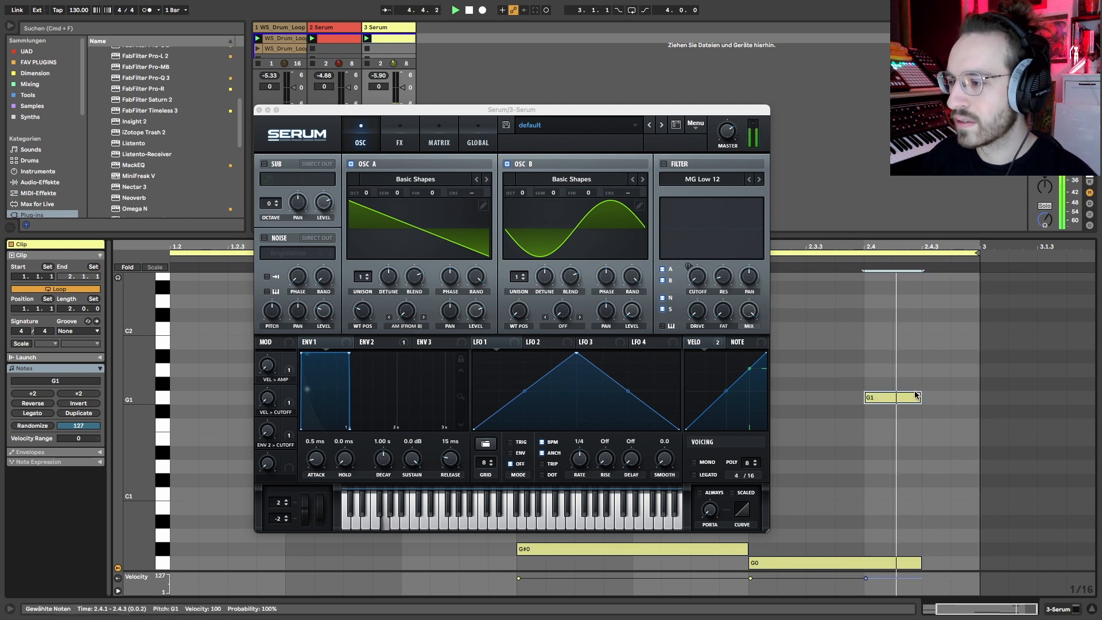
key(shift+Right)
key(shift+Right)
Shorten the G0 note to one beat so it ends at 2.4.1.
drag(837, 535, 836, 614)
key(shift+Left)
key(shift+Left)
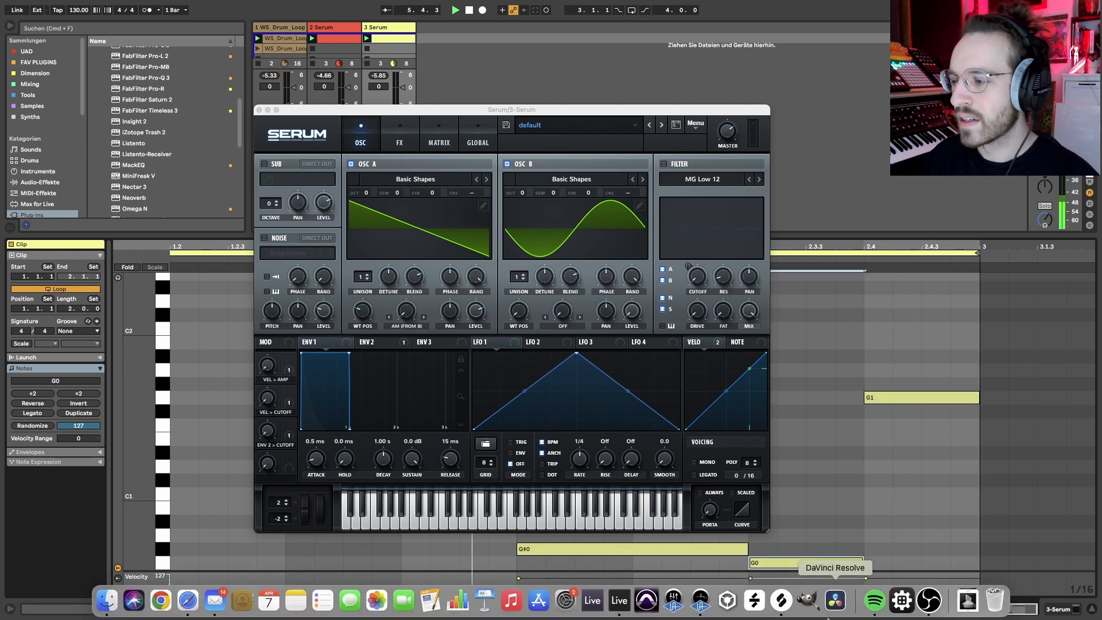
key(space)
Enable Mono and Legato in Serum's voicing and lengthen the G#0 and G0 notes slightly to overlap the notes that follow.
click(694, 462)
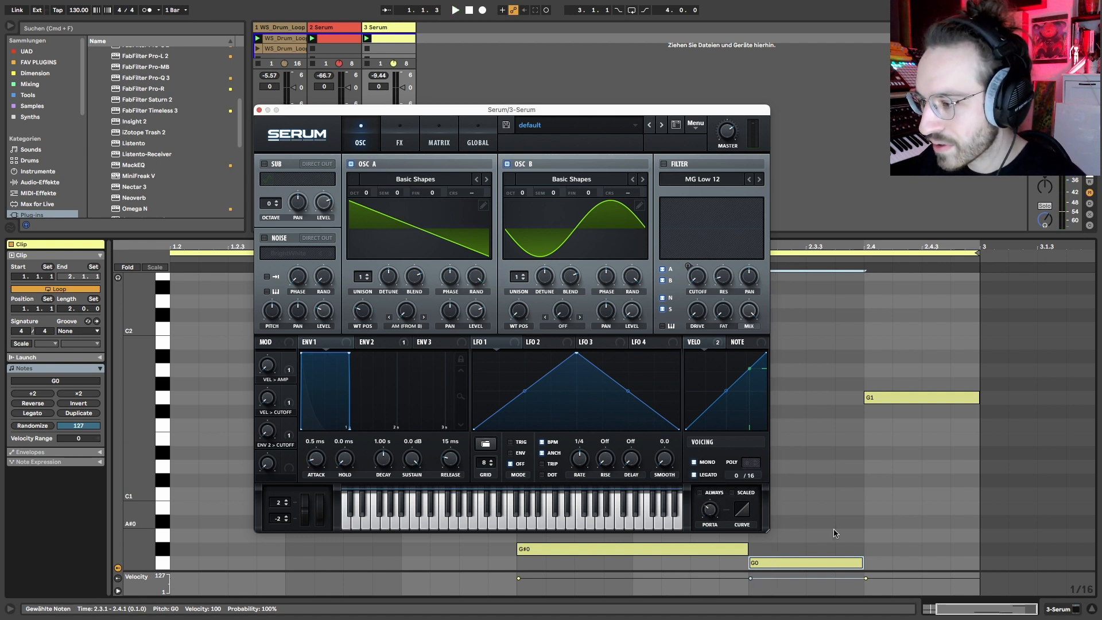
click(825, 578)
drag(746, 548, 754, 549)
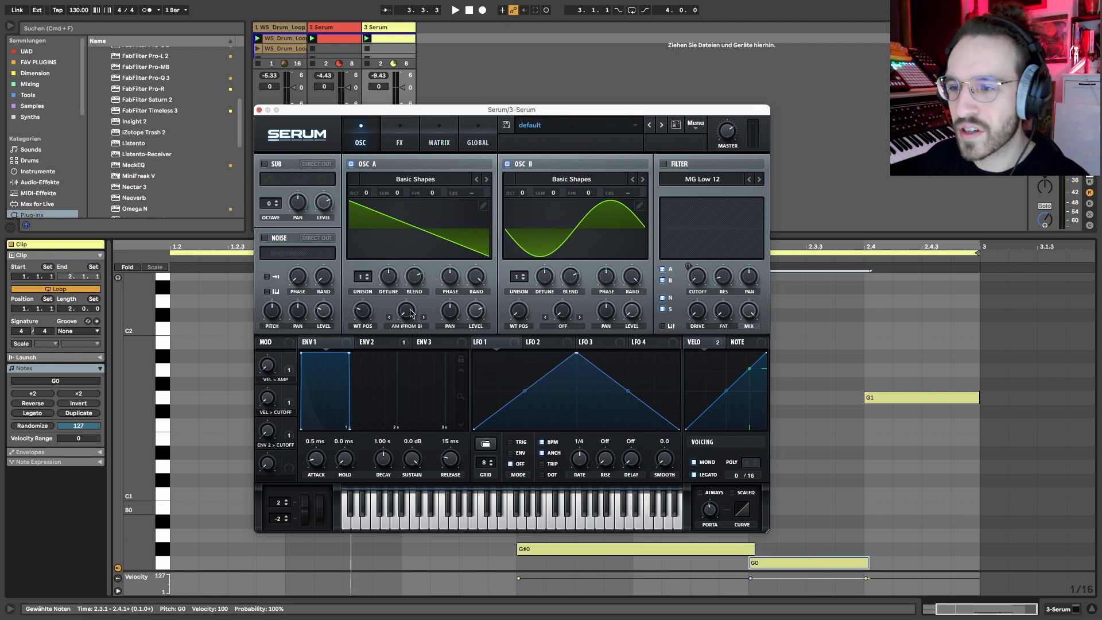
Raise OSC A's AM warp amount to 92% and set OSC B's fine tuning to 53 cents while auditioning the clip.
drag(406, 313, 405, 292)
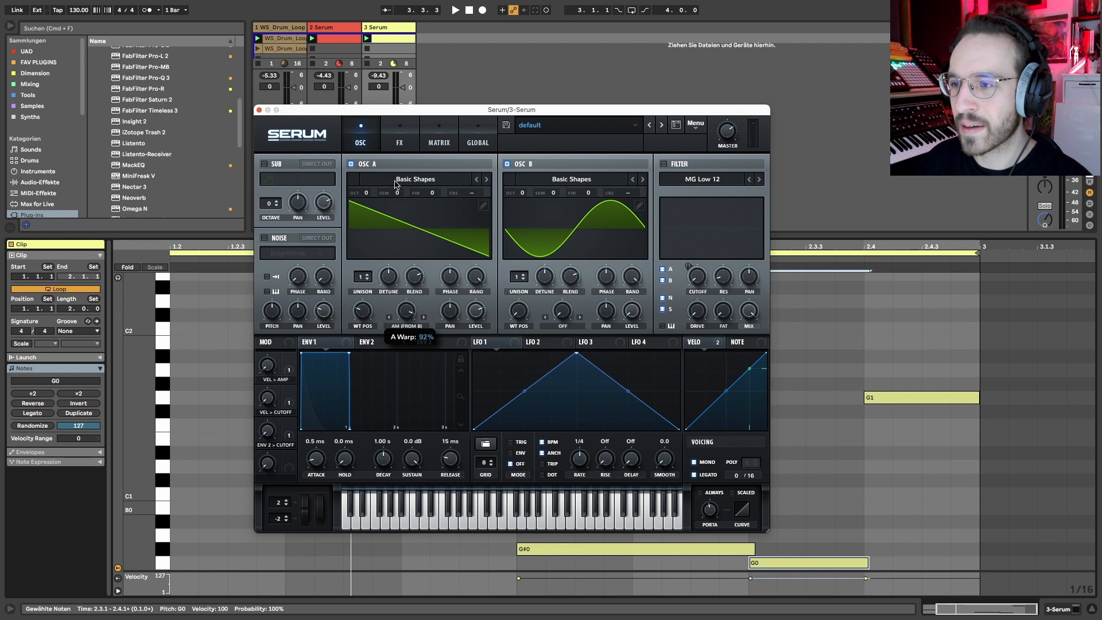
key(space)
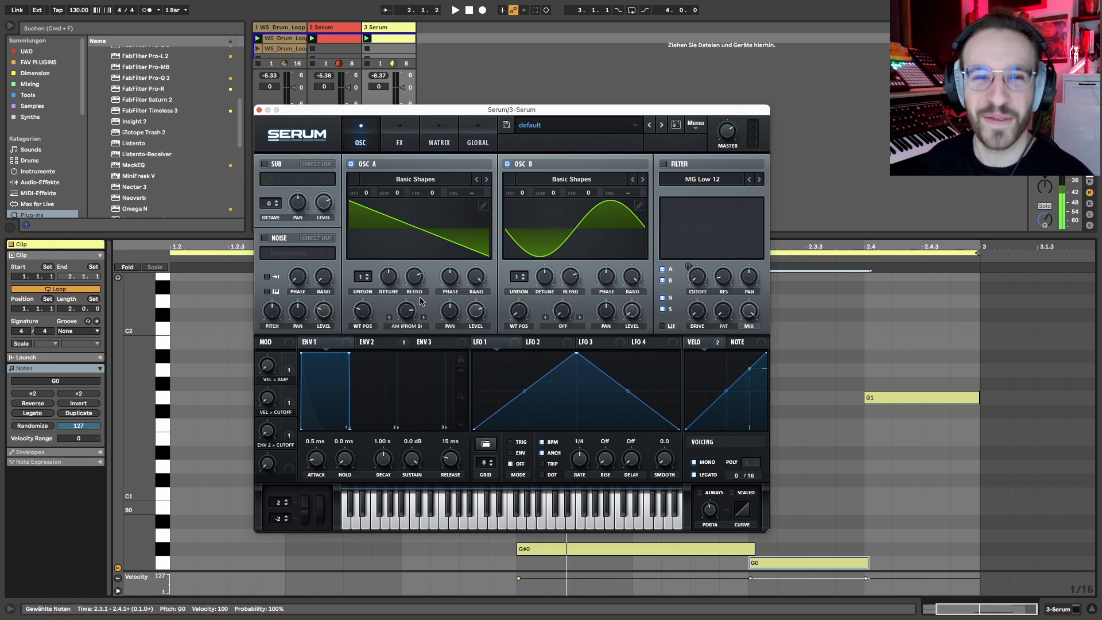
drag(416, 320, 415, 421)
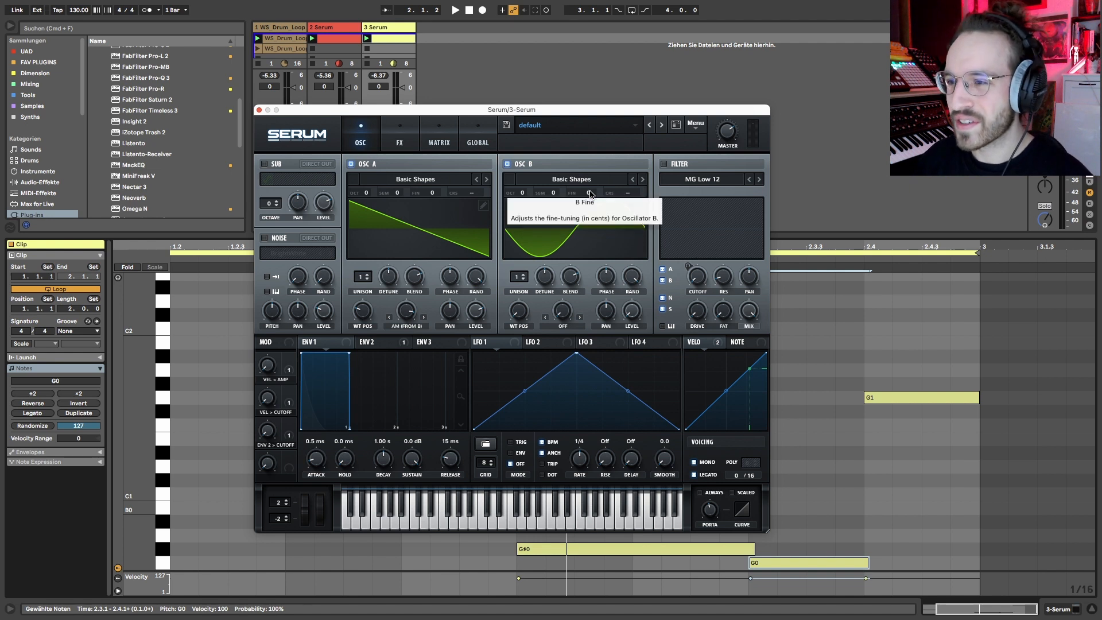
drag(590, 194, 590, 181)
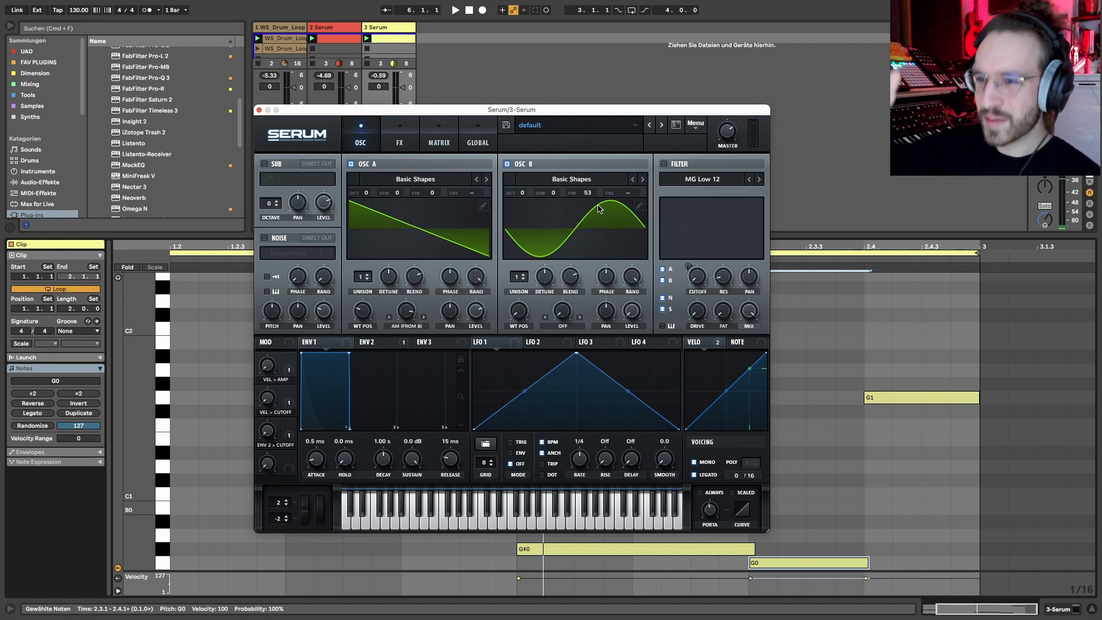
Select the third track's second clip and close the Serum window to show the clip's notes.
click(386, 44)
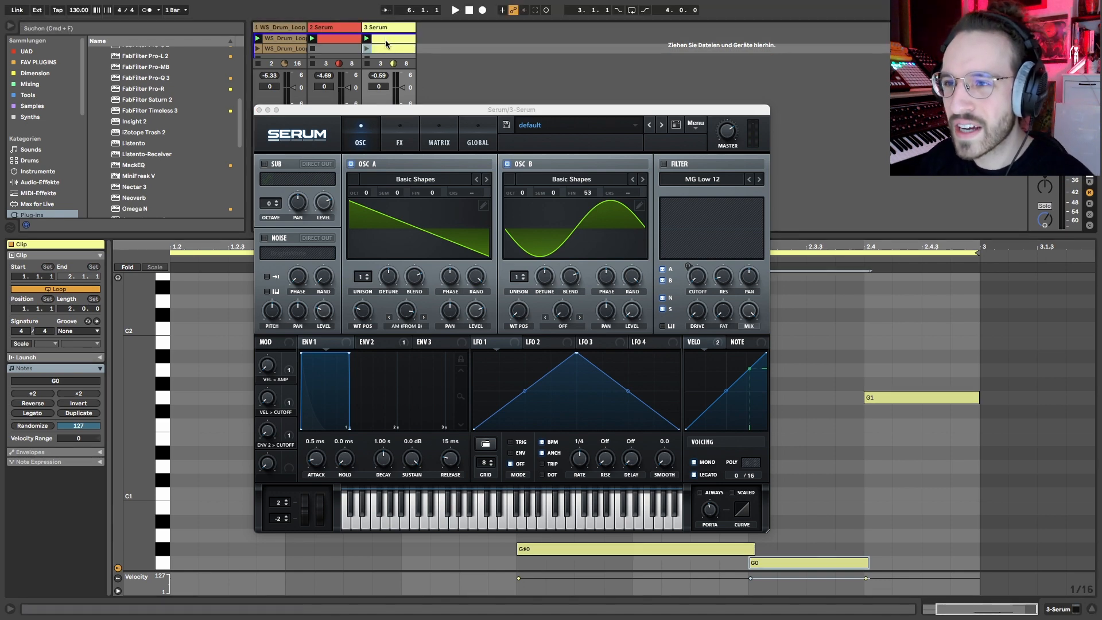
click(259, 109)
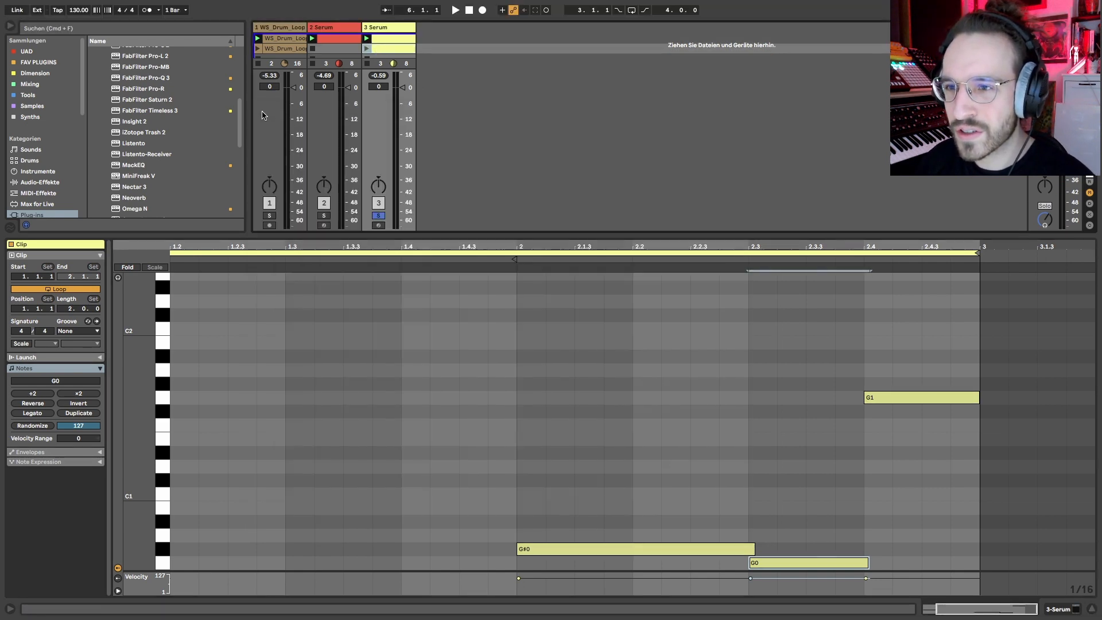
scroll(514, 477, down, 3)
Unlock the locked screen by entering the account password.
drag(659, 360, 973, 619)
key(ctrl+super+q)
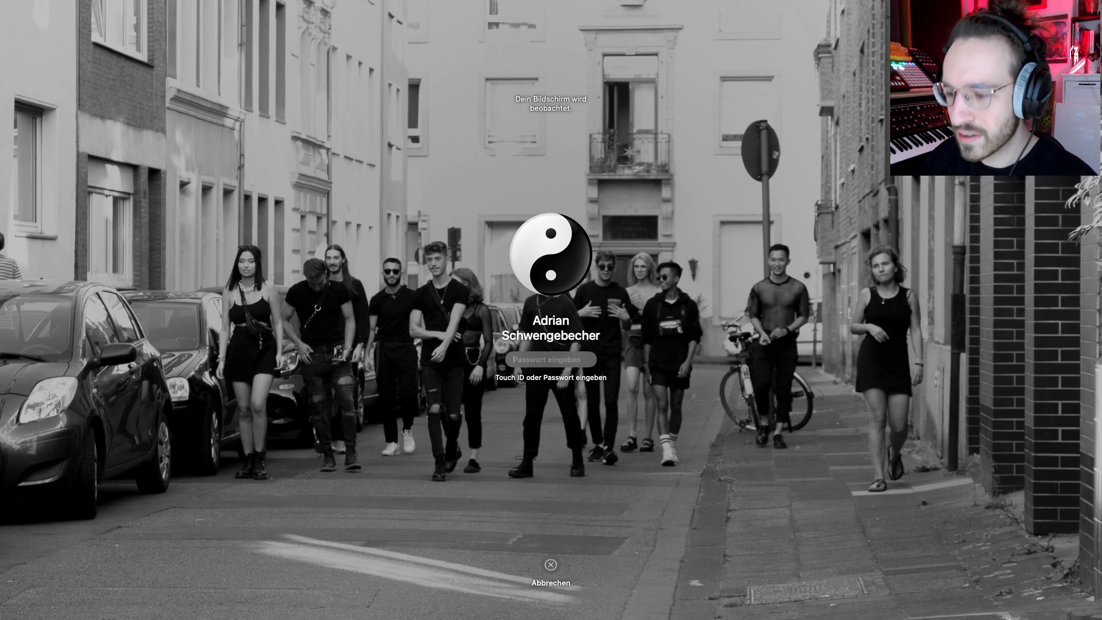
text(•)
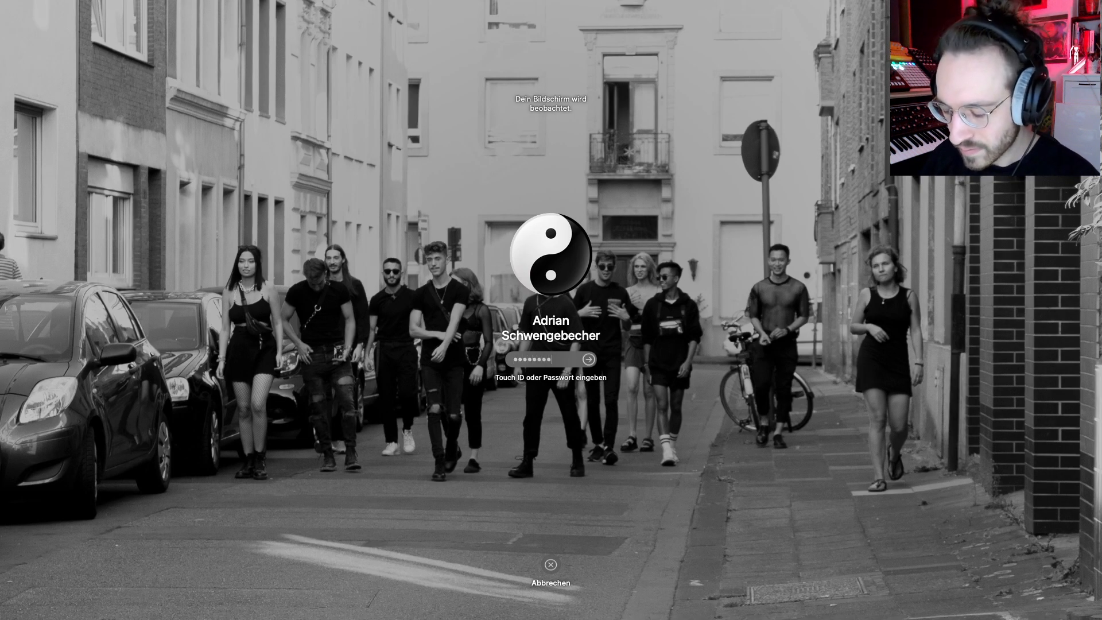
key(Return)
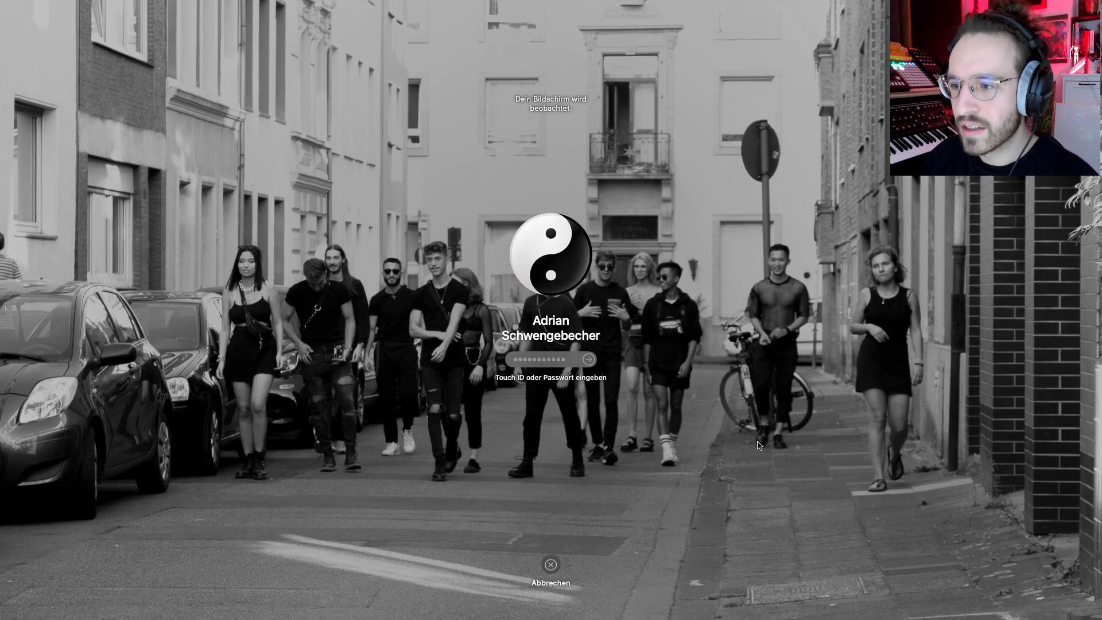
text(•)
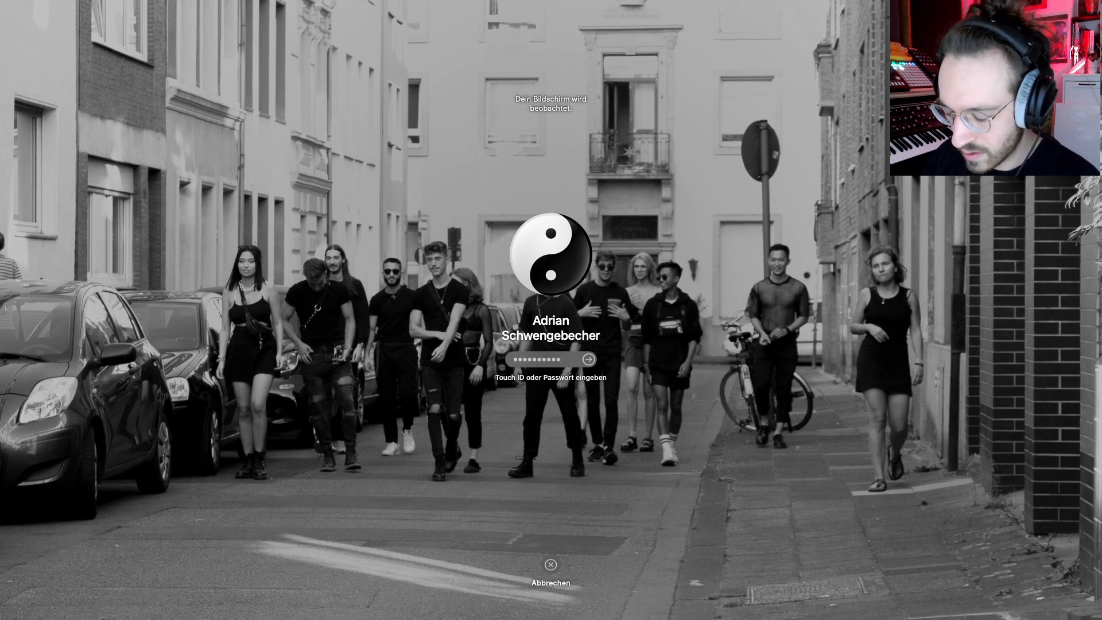
text(••••••••••)
key(Return)
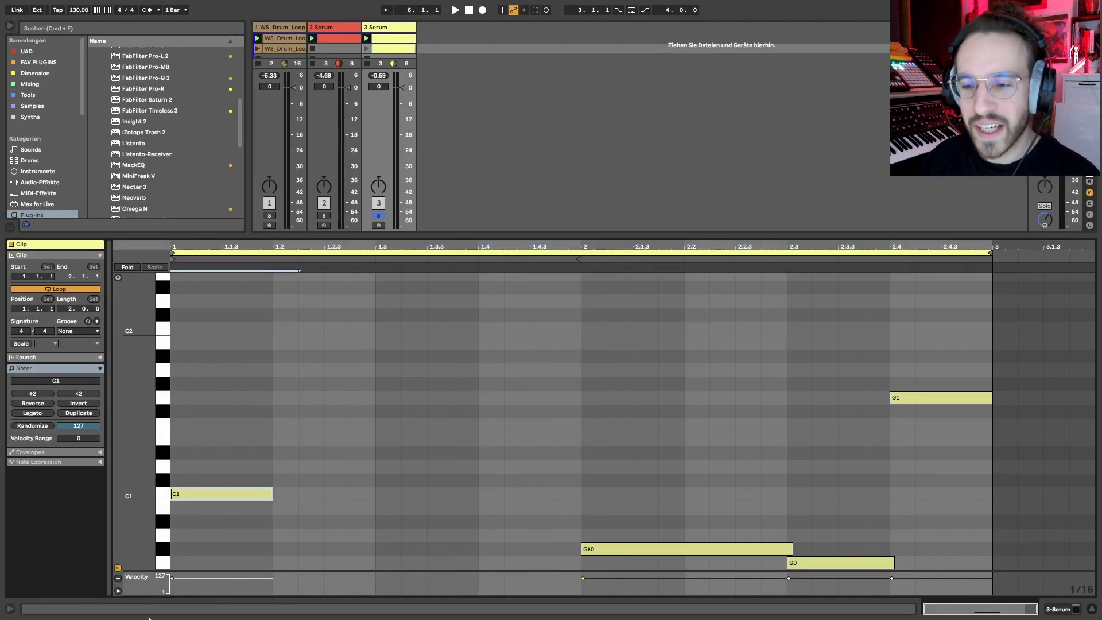
Extend the C1 note to the end of bar 2 and delete the clip's G#0, G0 and G1 notes.
drag(274, 494, 990, 468)
click(955, 398)
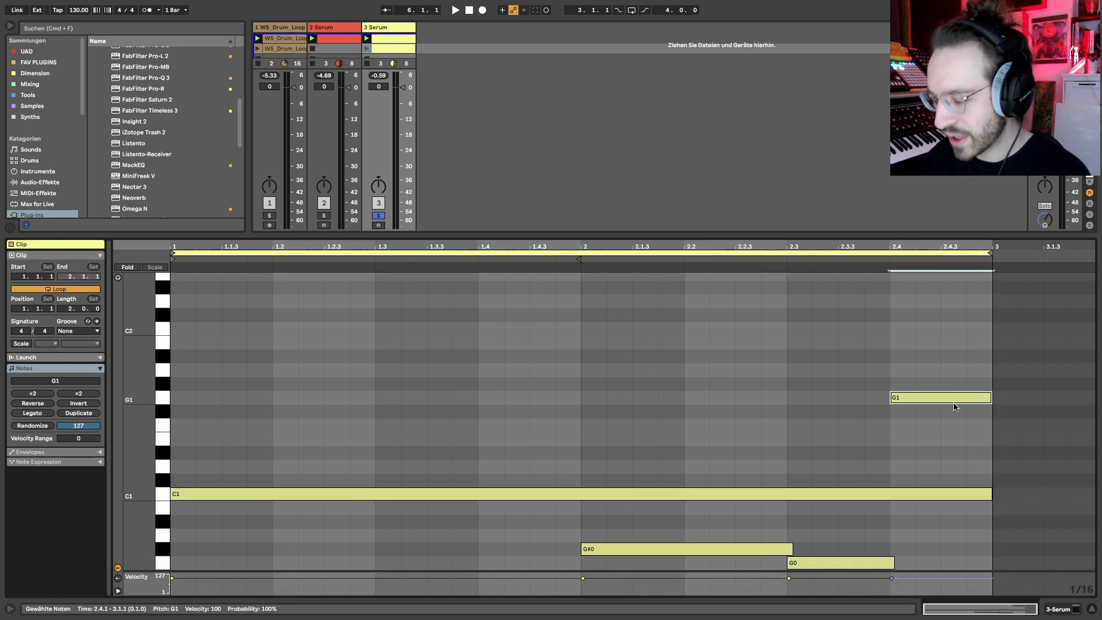
key(Delete)
drag(634, 517, 873, 570)
key(Delete)
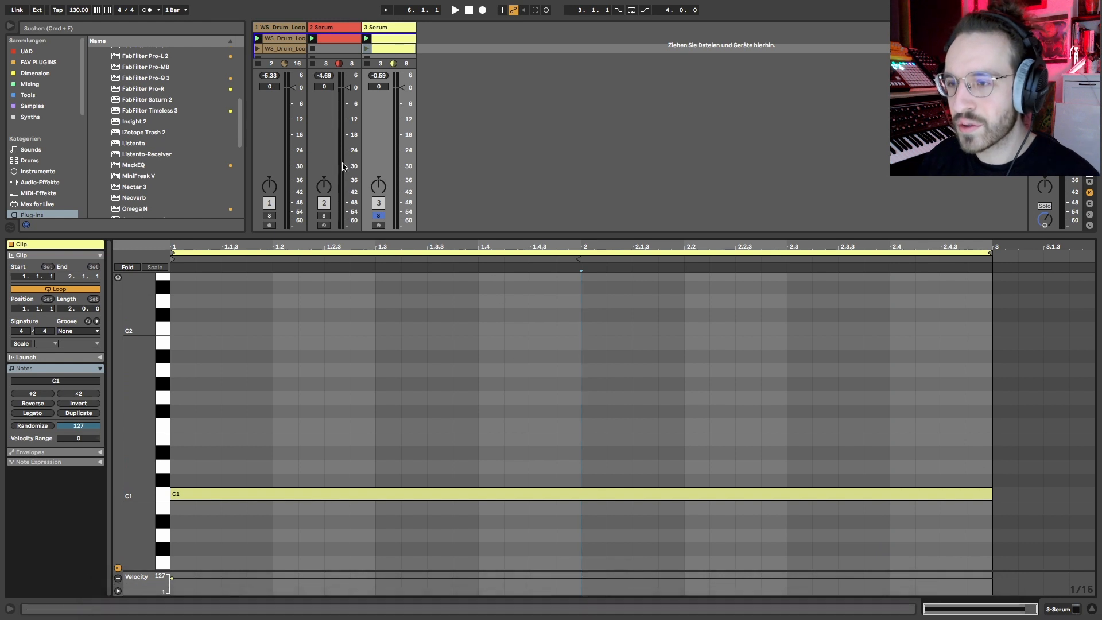
Audition the third track's second clip and reopen its Serum window.
click(367, 48)
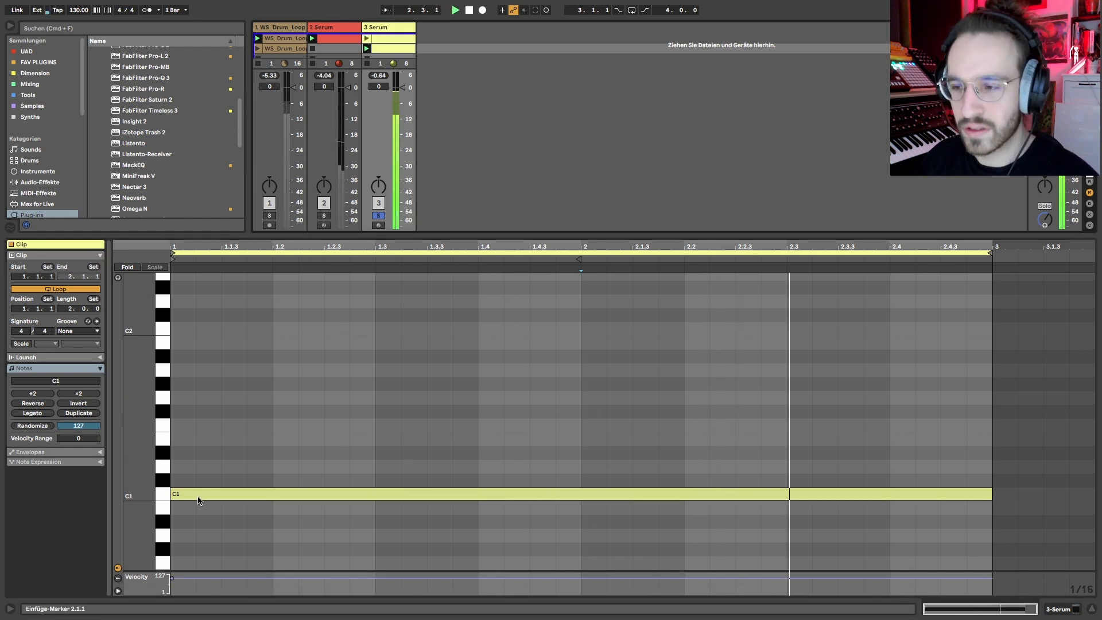
key(shift+Tab)
click(37, 493)
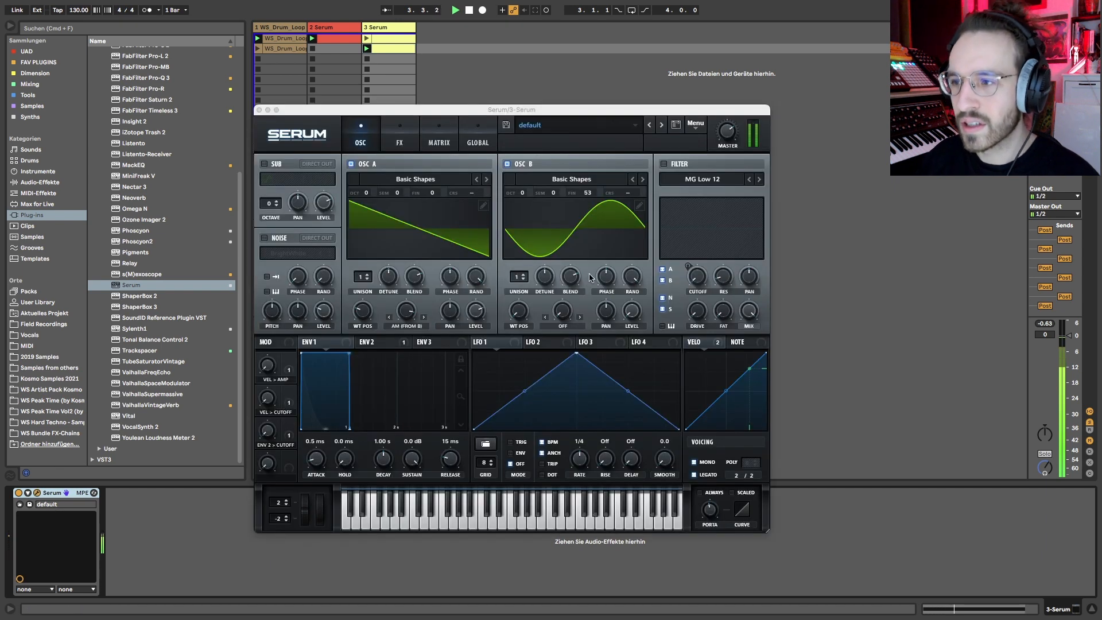
key(space)
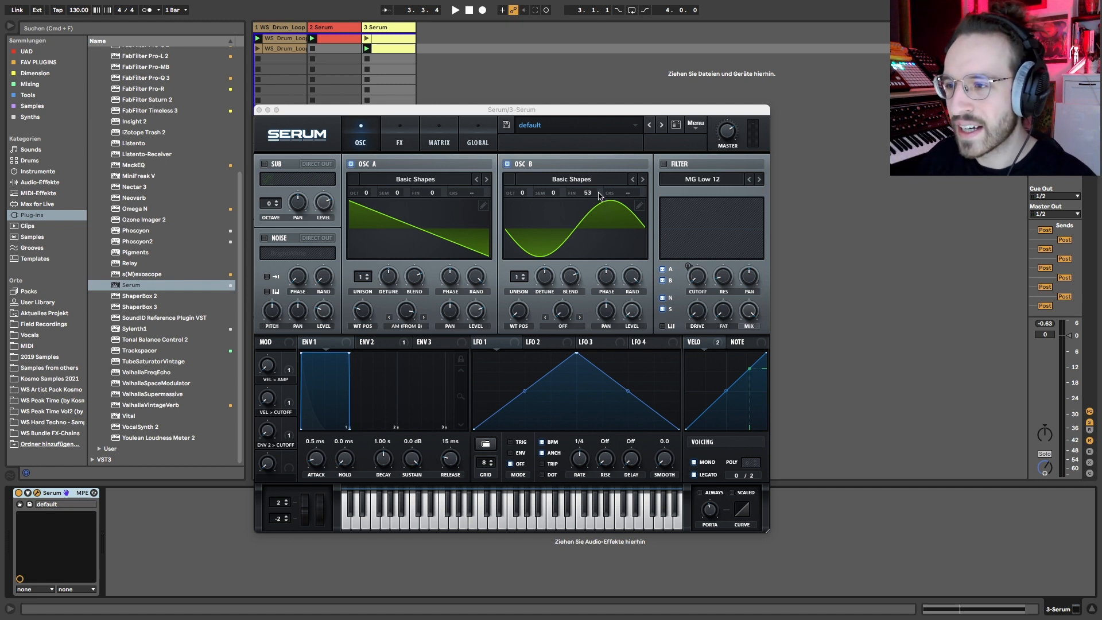
Set OSC B's fine tuning to 79 cents and its octave to +1, auditioning the sustained note.
drag(600, 196, 593, 202)
drag(586, 157, 593, 215)
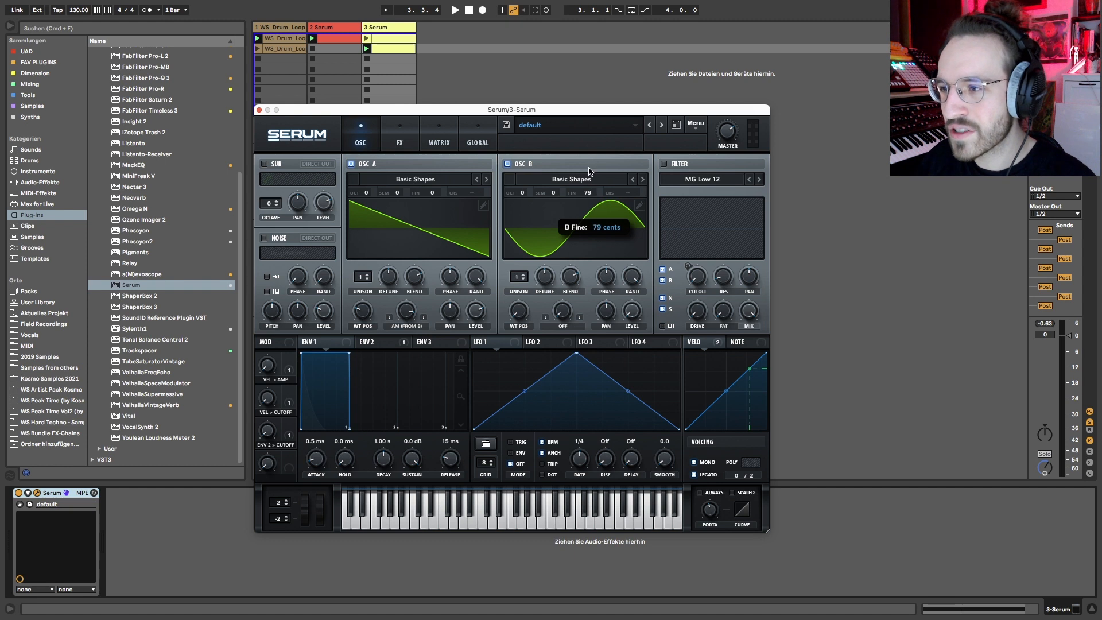
key(space)
drag(588, 162, 531, 179)
key(space)
mouse_move(591, 196)
mouse_down()
mouse_move(589, 166)
mouse_move(597, 217)
mouse_move(596, 196)
mouse_up()
key(space)
key(space)
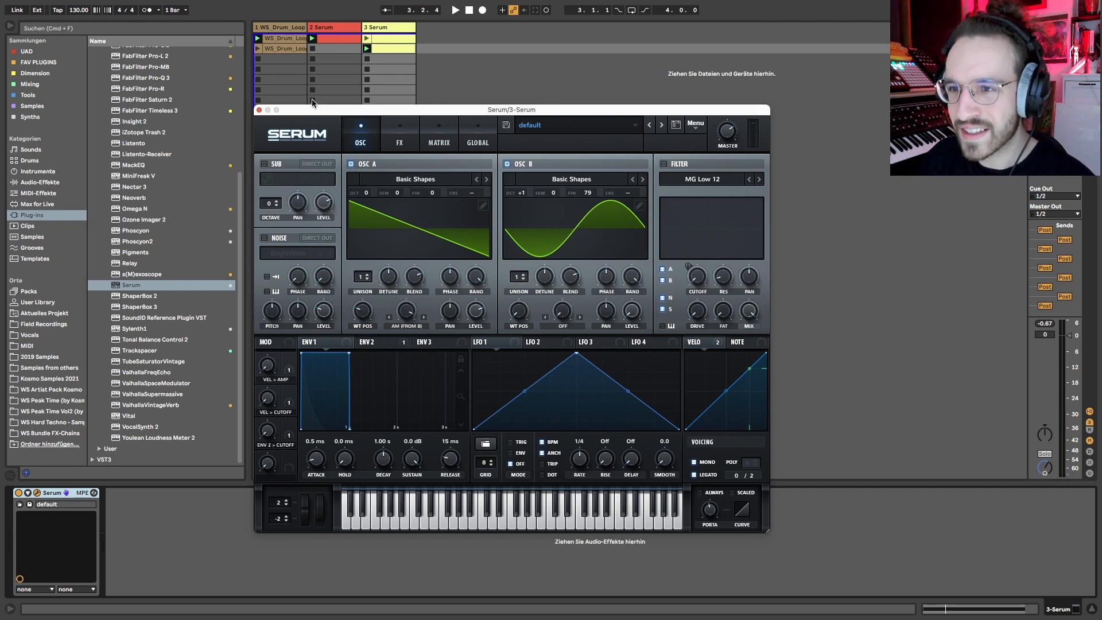
Close the Serum window and open the third track's first clip to examine its note pattern.
click(259, 110)
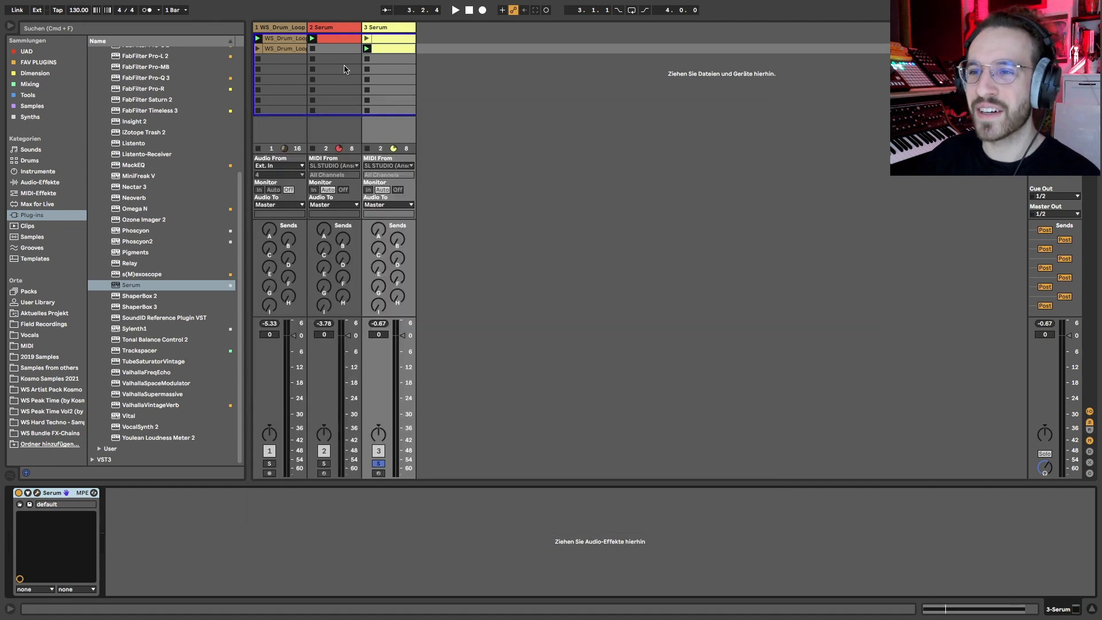
double_click(384, 39)
scroll(505, 424, down, 1)
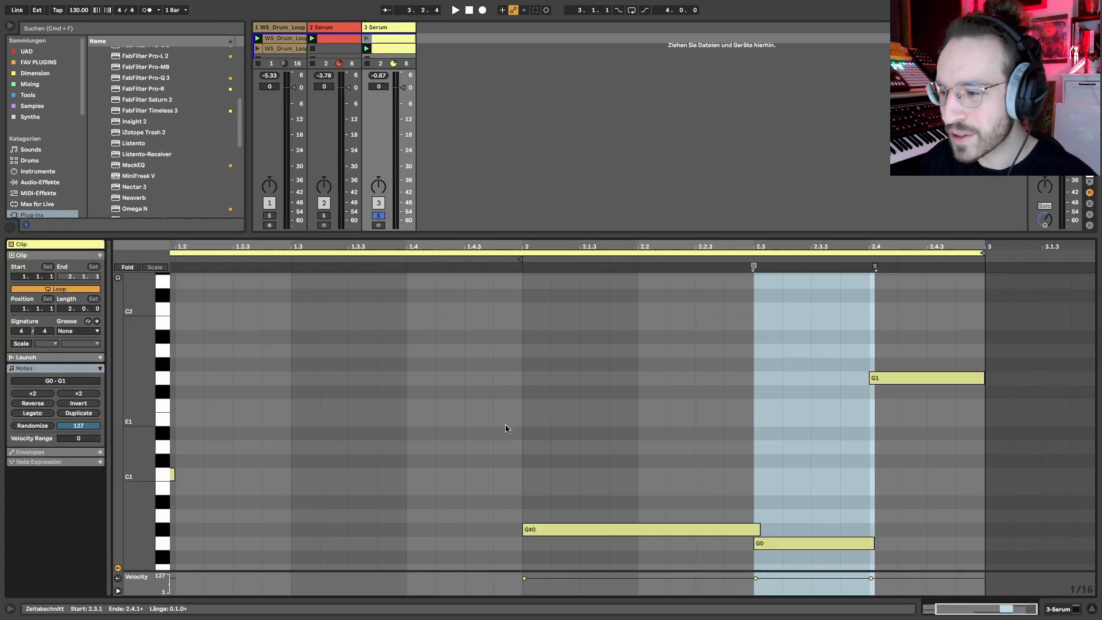
scroll(505, 425, left, 3)
scroll(505, 425, up, 3)
scroll(505, 425, down, 5)
scroll(505, 425, up, 2)
scroll(505, 428, up, 2)
click(582, 364)
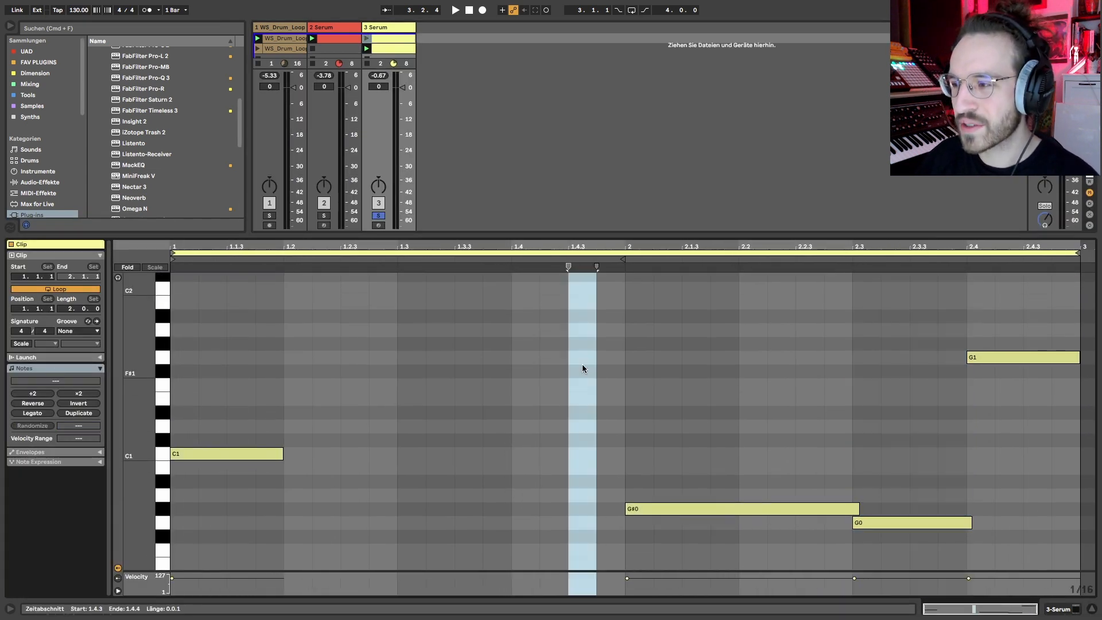
click(615, 383)
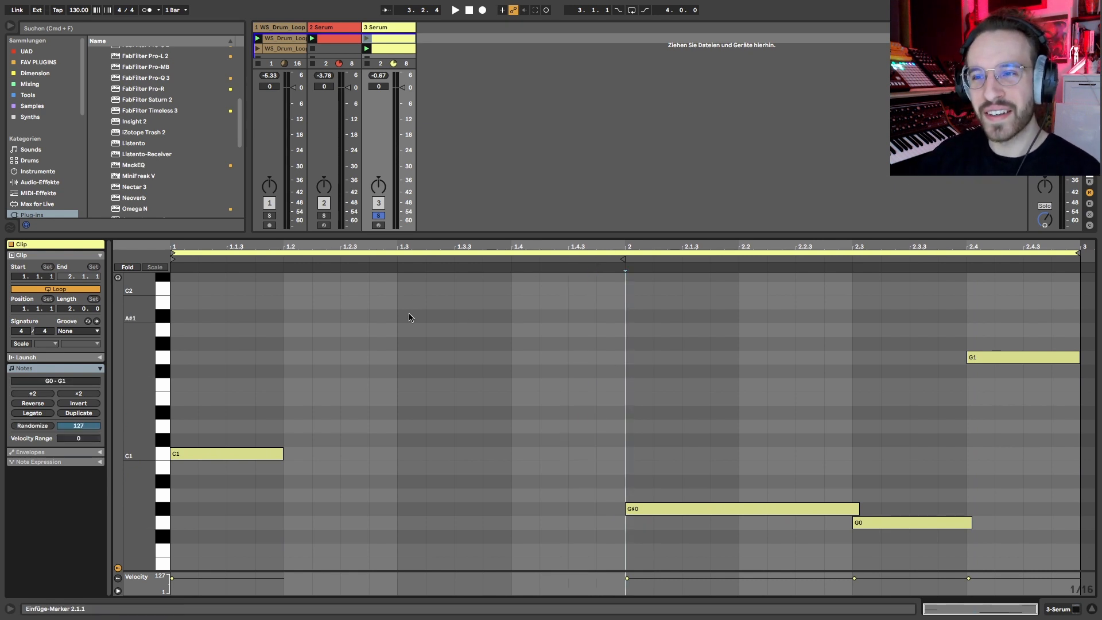
drag(409, 317, 141, 618)
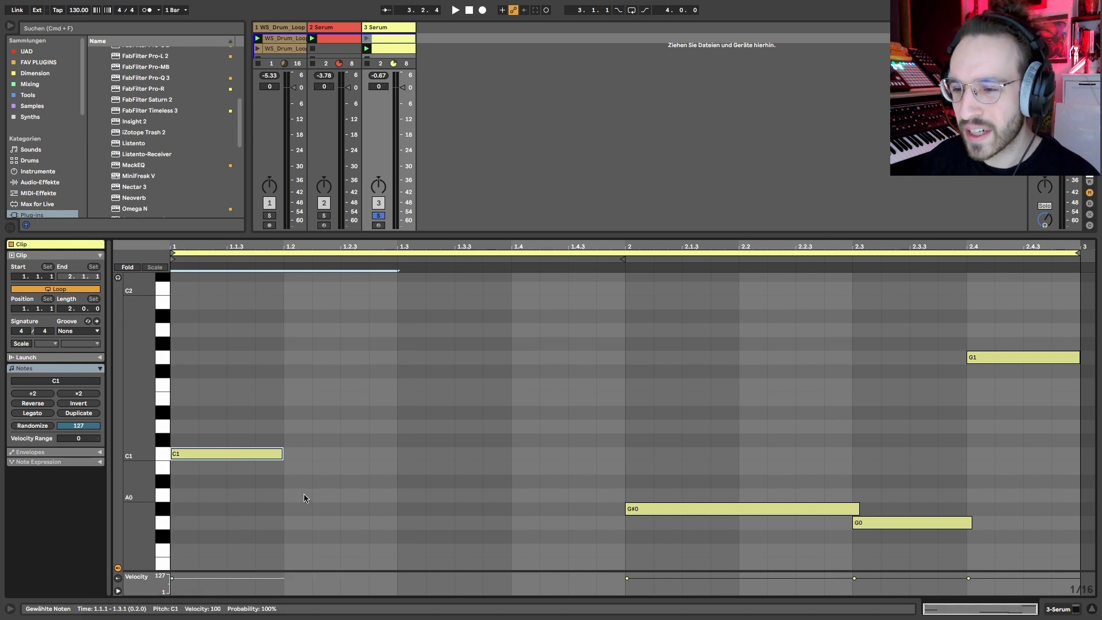
scroll(217, 323, up, 1)
scroll(217, 322, up, 1)
click(217, 322)
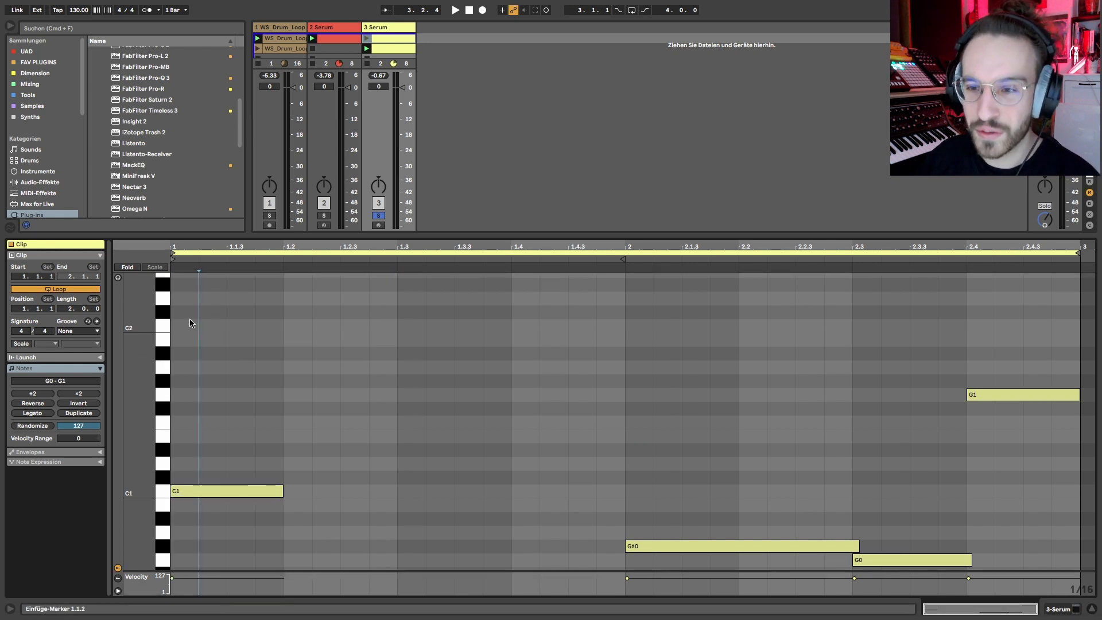
scroll(410, 350, down, 3)
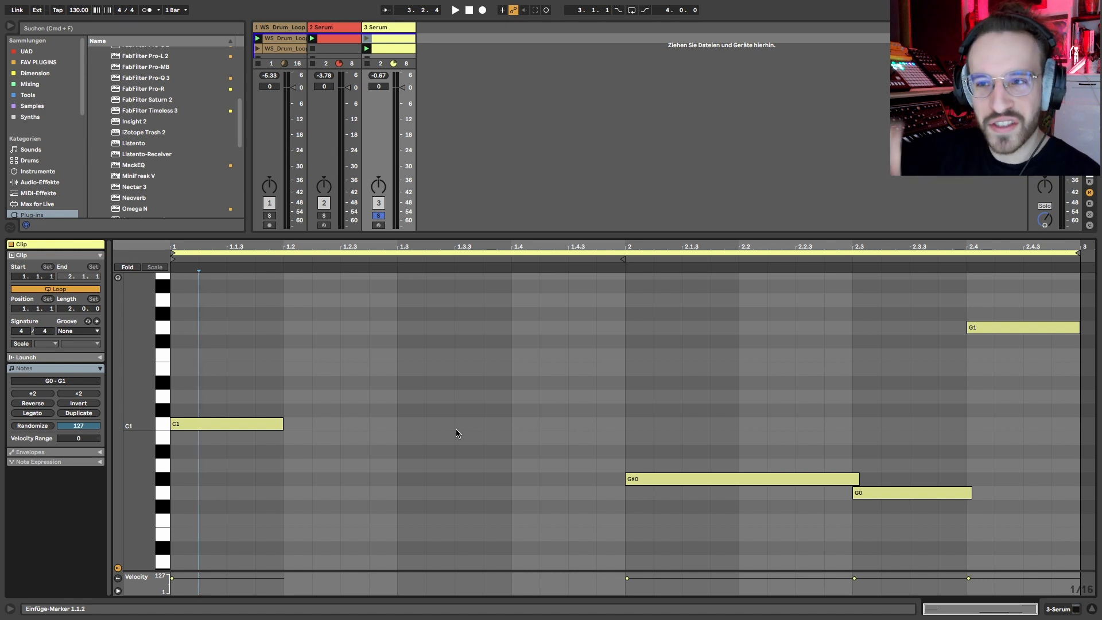
Play the third track's first clip and extend its C1 note to two beats, ending at 1.3.1.
click(367, 39)
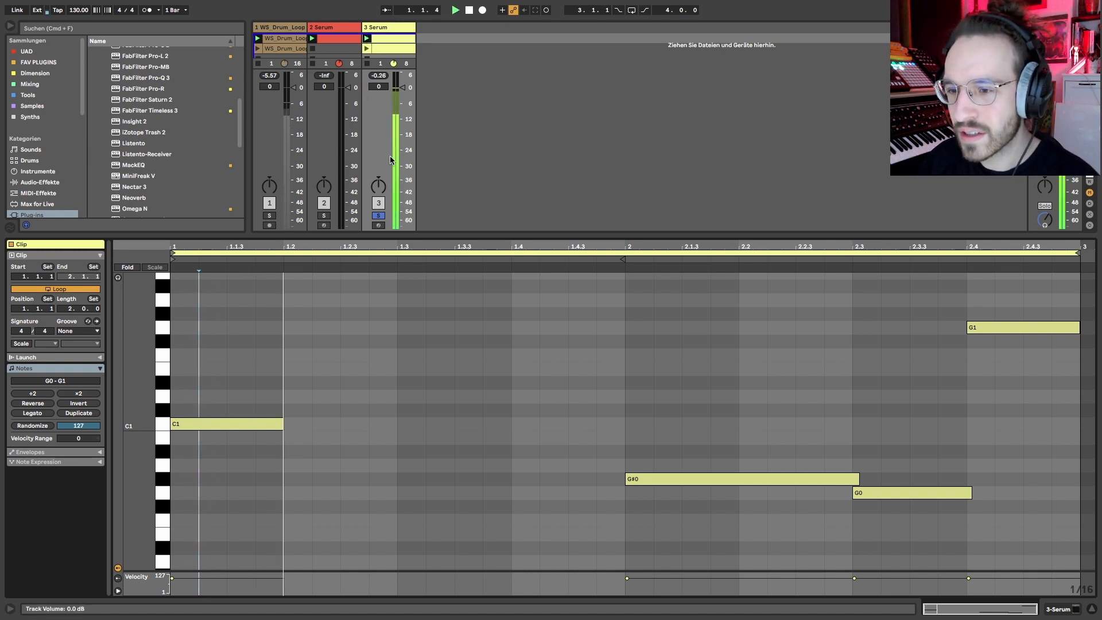
click(270, 425)
key(shift+Right)
key(shift+Right)
key(shift+Right)
key(shift+Right)
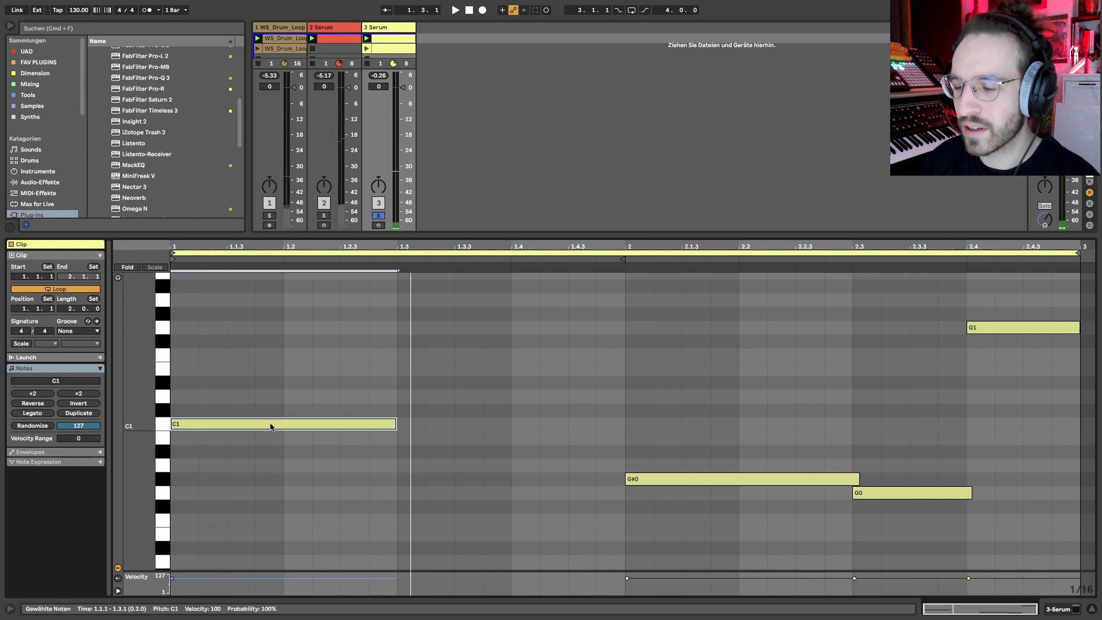
key(space)
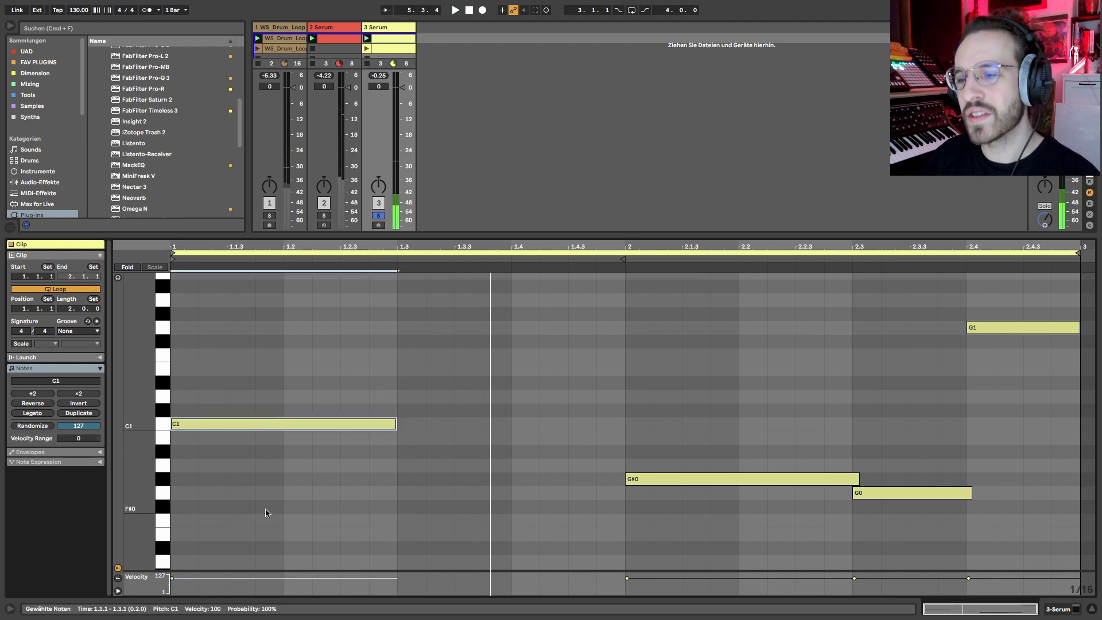
drag(668, 438, 859, 521)
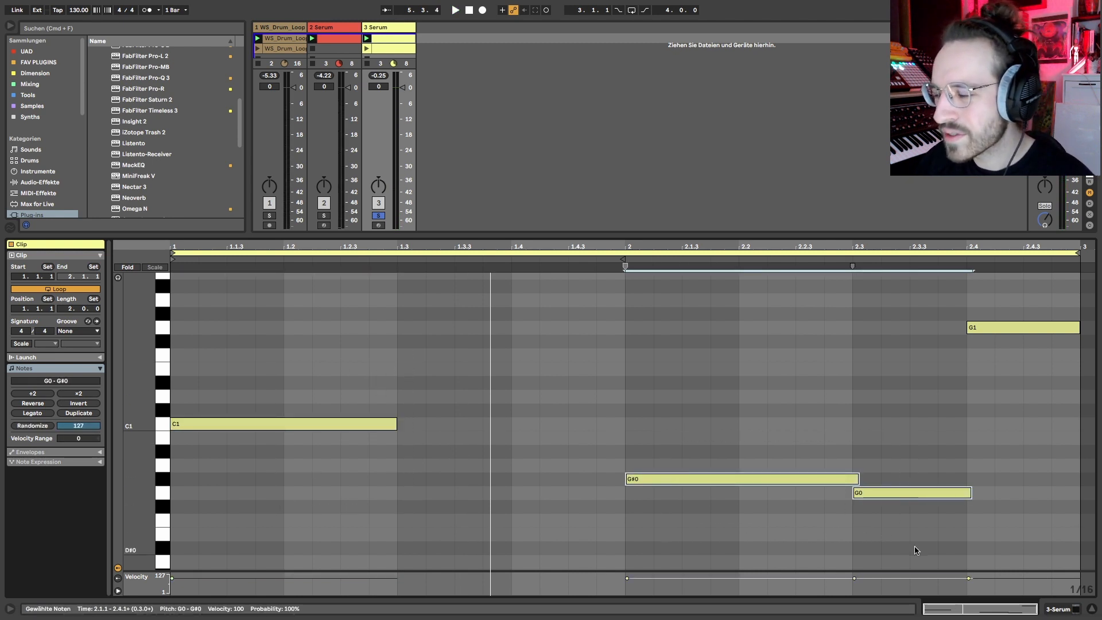
drag(957, 402, 1055, 283)
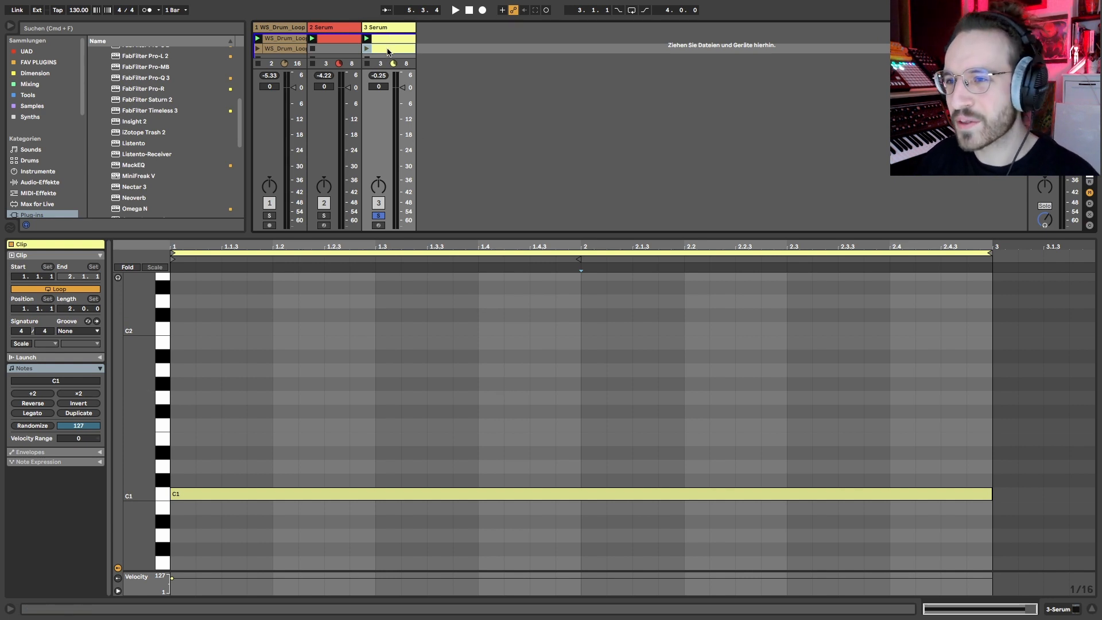
Halve the second clip's C1 note length twice so the note lasts two beats.
click(232, 497)
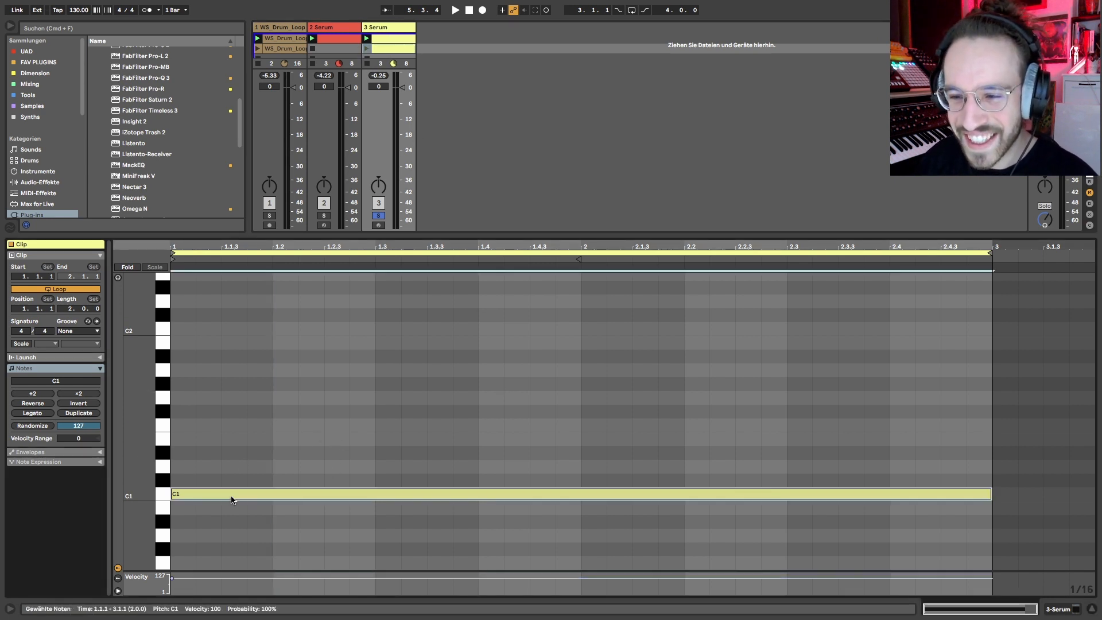
click(45, 394)
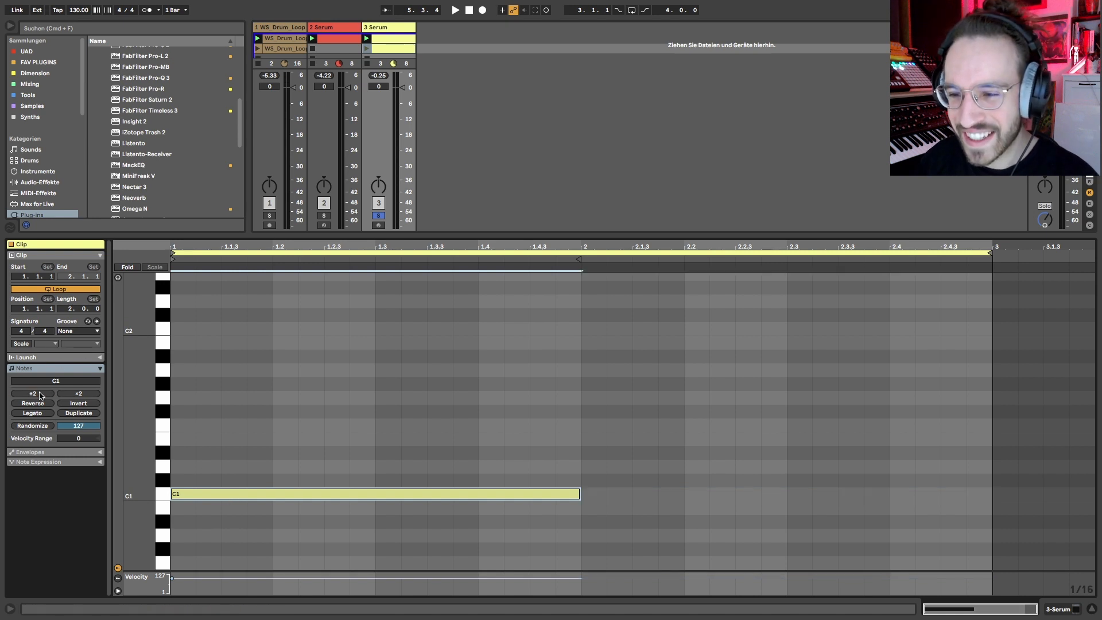
click(44, 394)
Duplicate the C1 note to 1.3.1 and transpose the copy up to G#1.
key(super+d)
key(shift+Up)
key(Down)
key(Down)
key(Down)
key(Down)
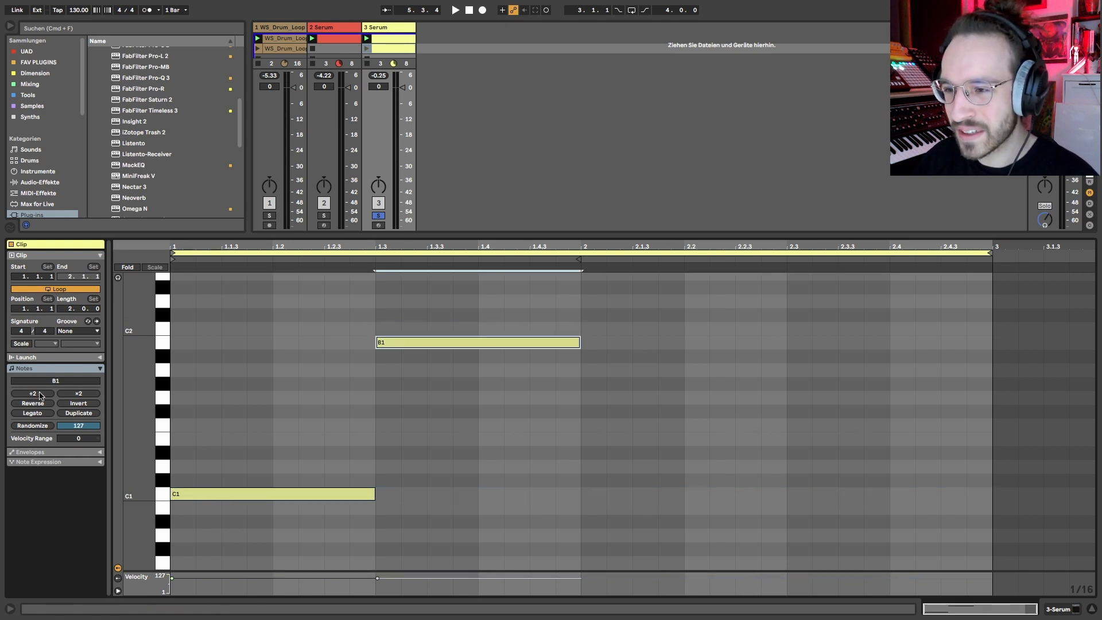
Duplicate the G#1 note to 2.1.1, transpose the copy down to G0, and duplicate that note to 2.3.1.
key(super+d)
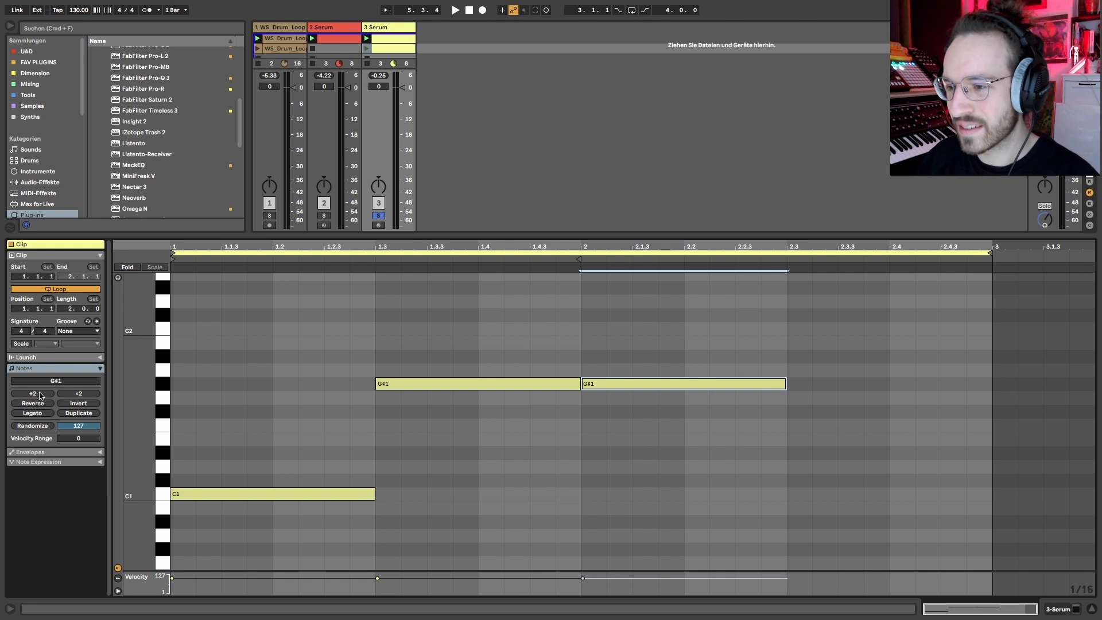
key(Down)
key(shift+Down)
key(super+d)
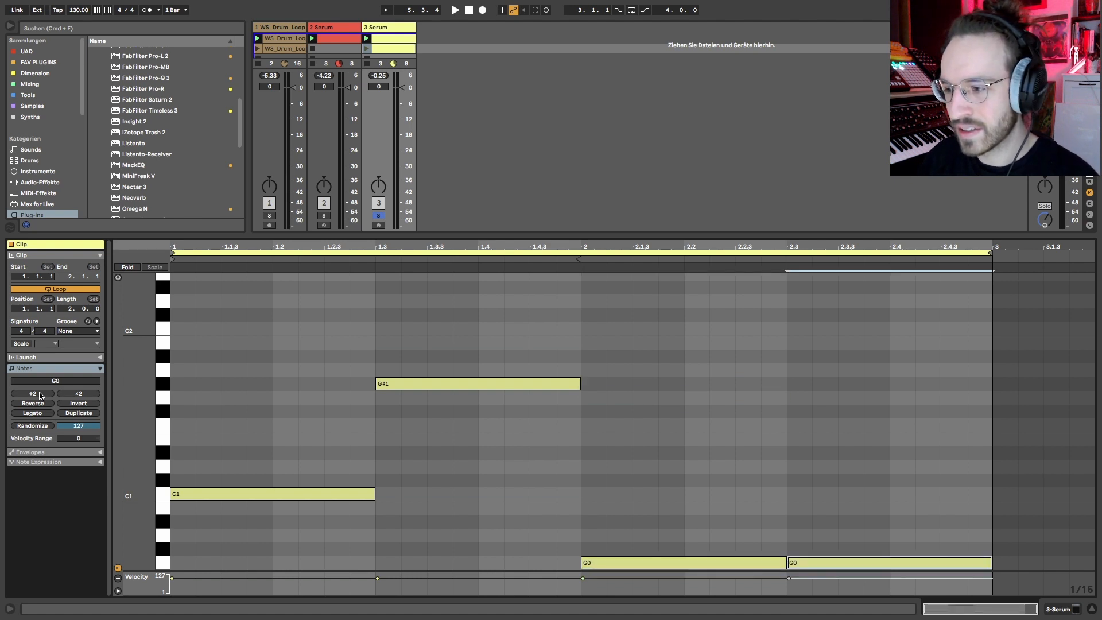
Transpose the note at 2.3.1 up to F1, shorten it to one beat, and duplicate it at 2.4.1 as F2.
key(Down)
key(Down)
key(shift+Up)
key(shift+Left)
key(shift+Left)
key(shift+Left)
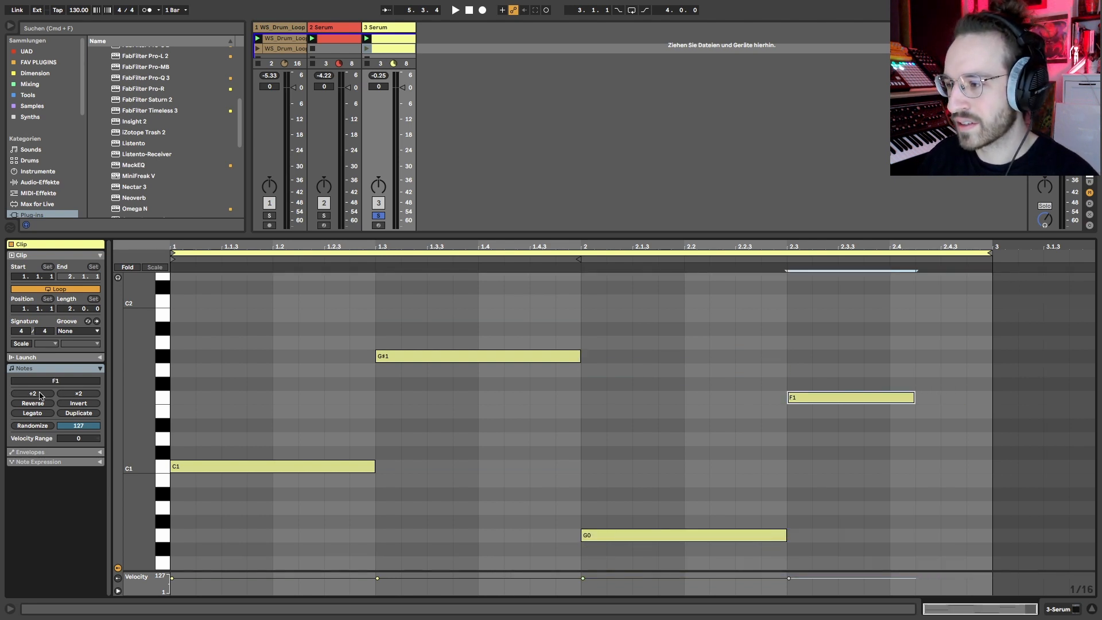
key(shift+Left)
key(super+d)
key(shift+Up)
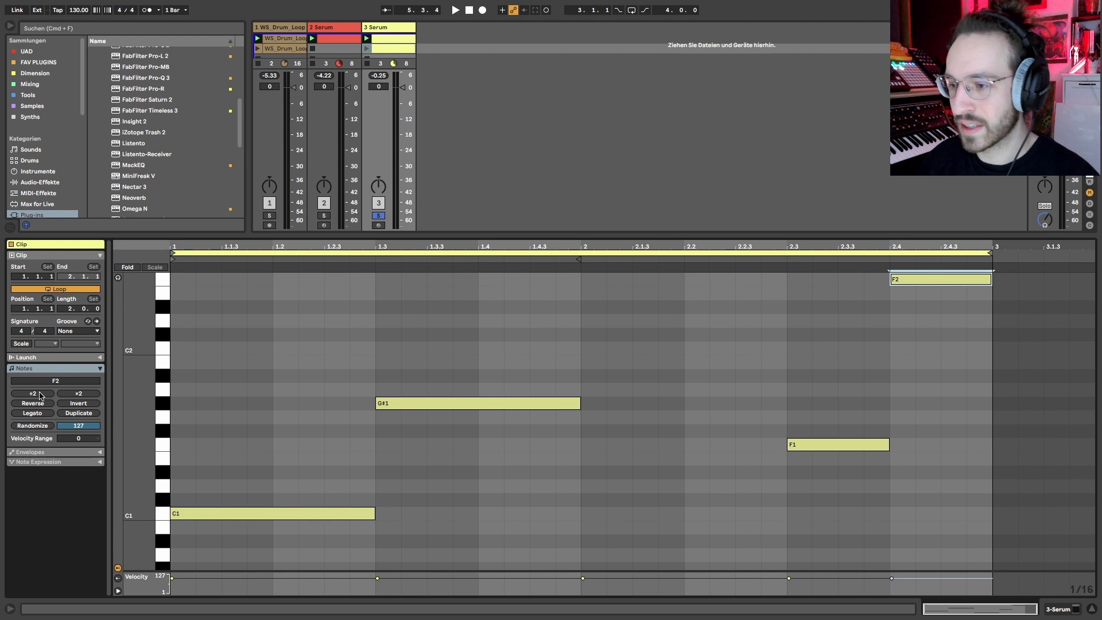
Play the third track's second clip and review its full note range in the piano roll.
click(366, 48)
scroll(501, 408, down, 3)
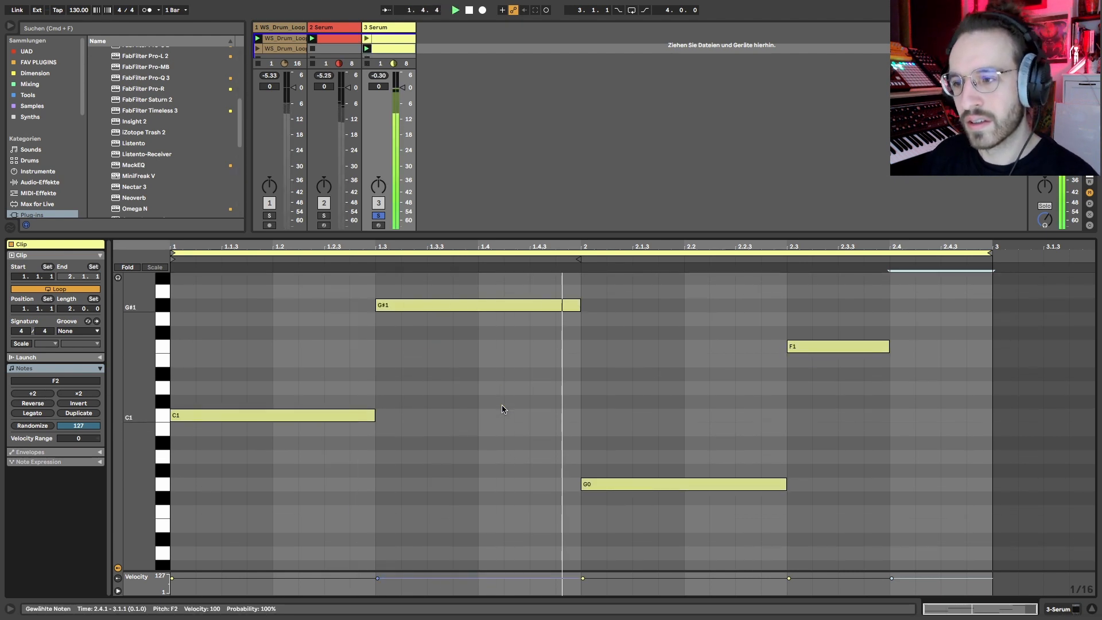
scroll(502, 406, up, 3)
scroll(501, 406, up, 2)
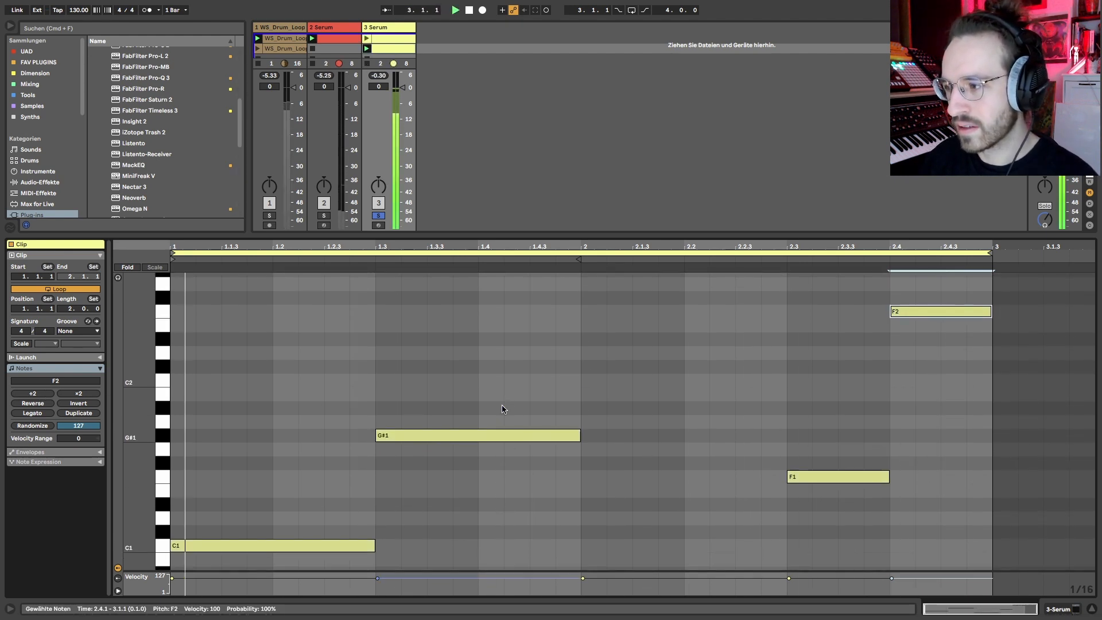
scroll(502, 406, down, 3)
drag(139, 404, 118, 404)
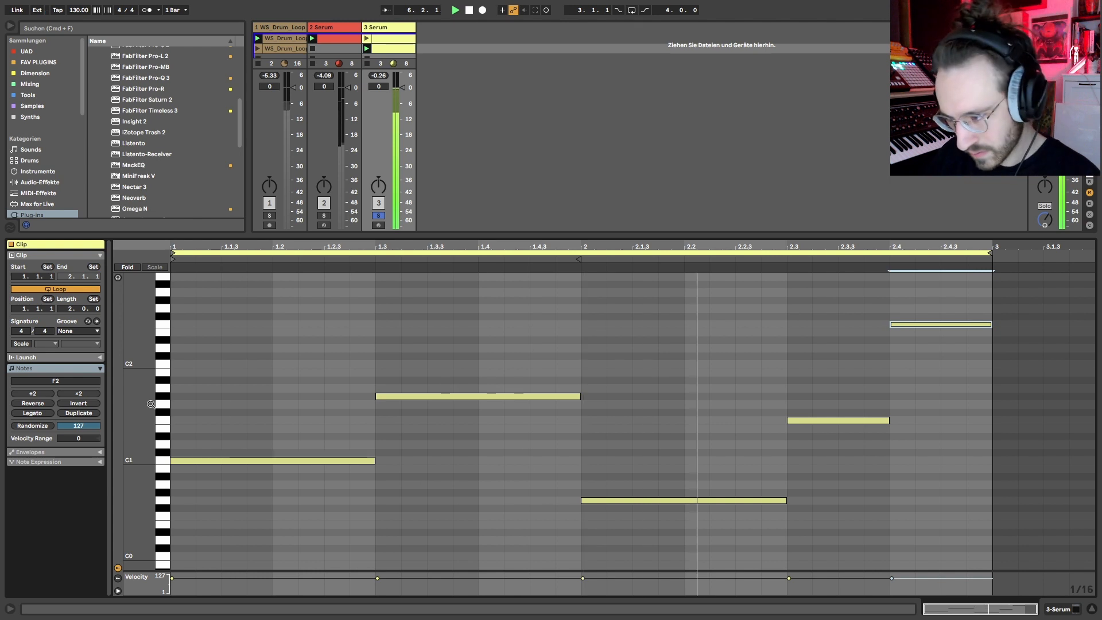
Delete the third track's second clip from the session.
key(shift+Tab)
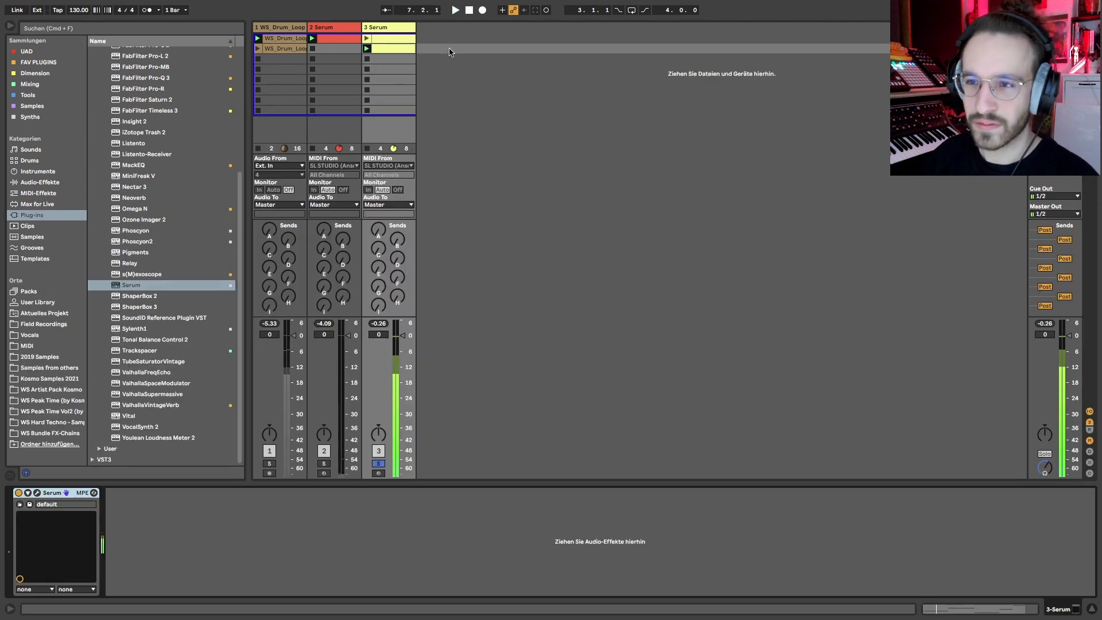
click(398, 49)
key(Delete)
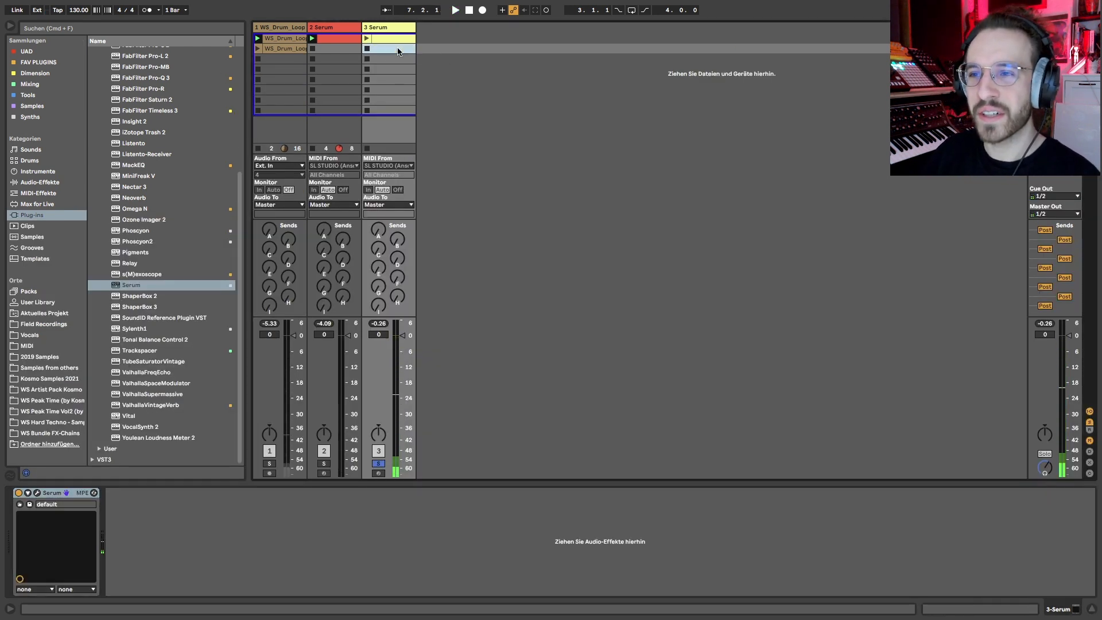
Show the second track's device chain and solo that track for listening.
click(336, 38)
click(330, 32)
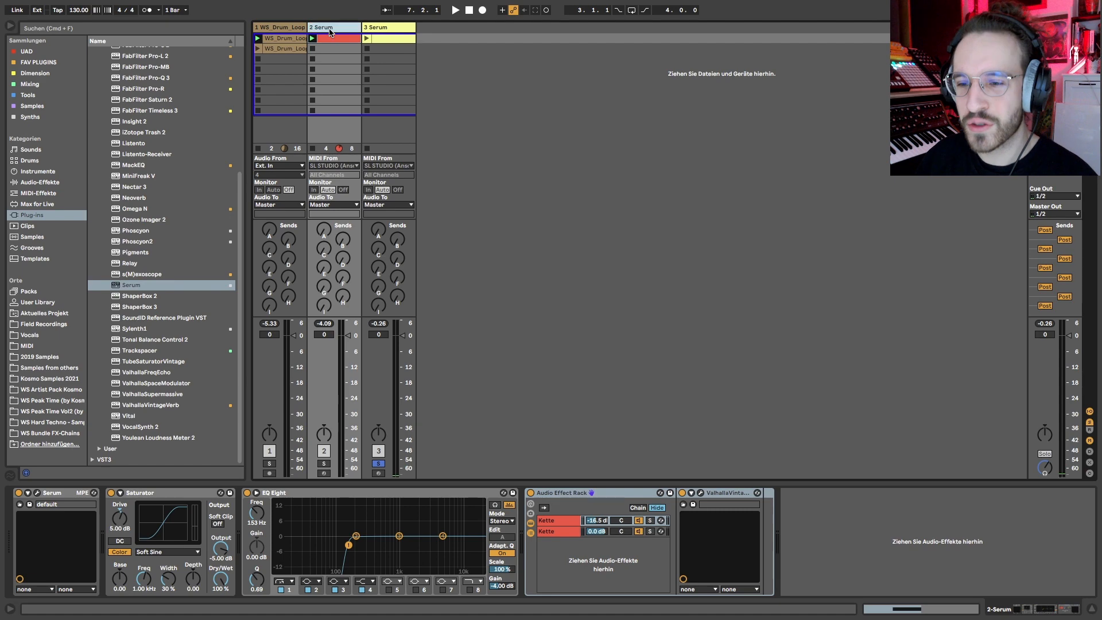
click(320, 463)
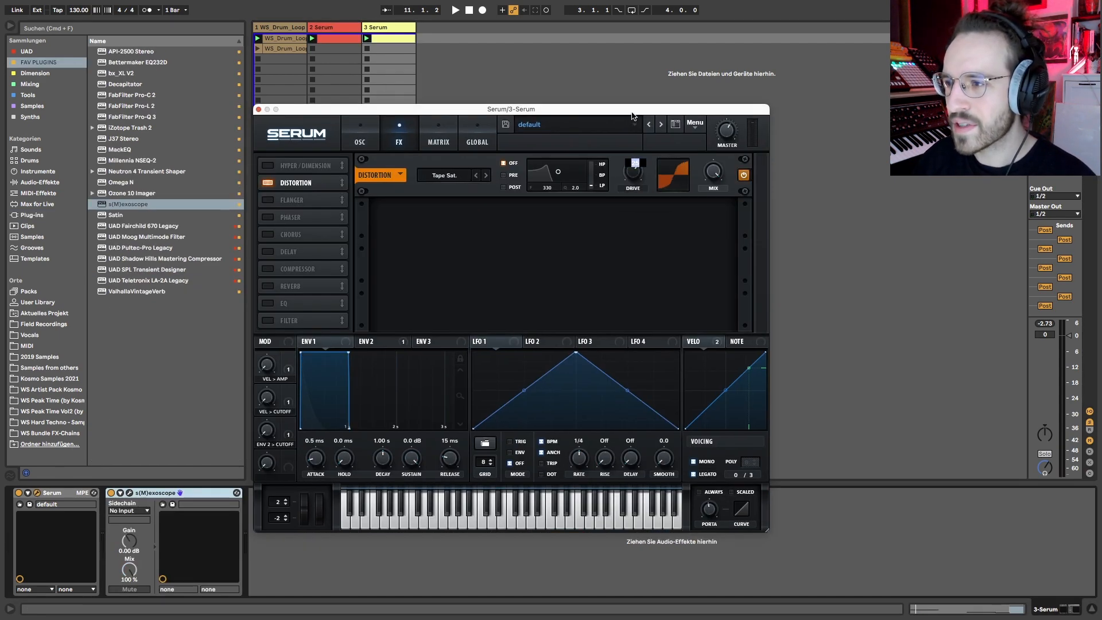
Switch the third track's Tape Sat. distortion filter to POST, set its low-pass cutoff to about 13290, and adjust the distortion drive.
key(space)
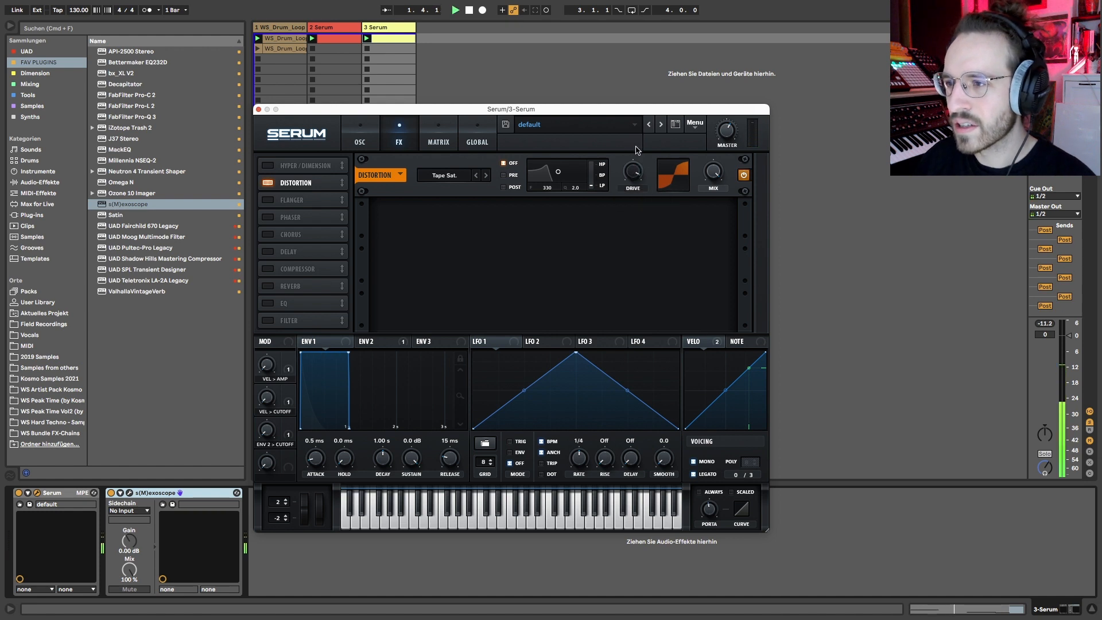
click(504, 187)
drag(558, 171, 651, 296)
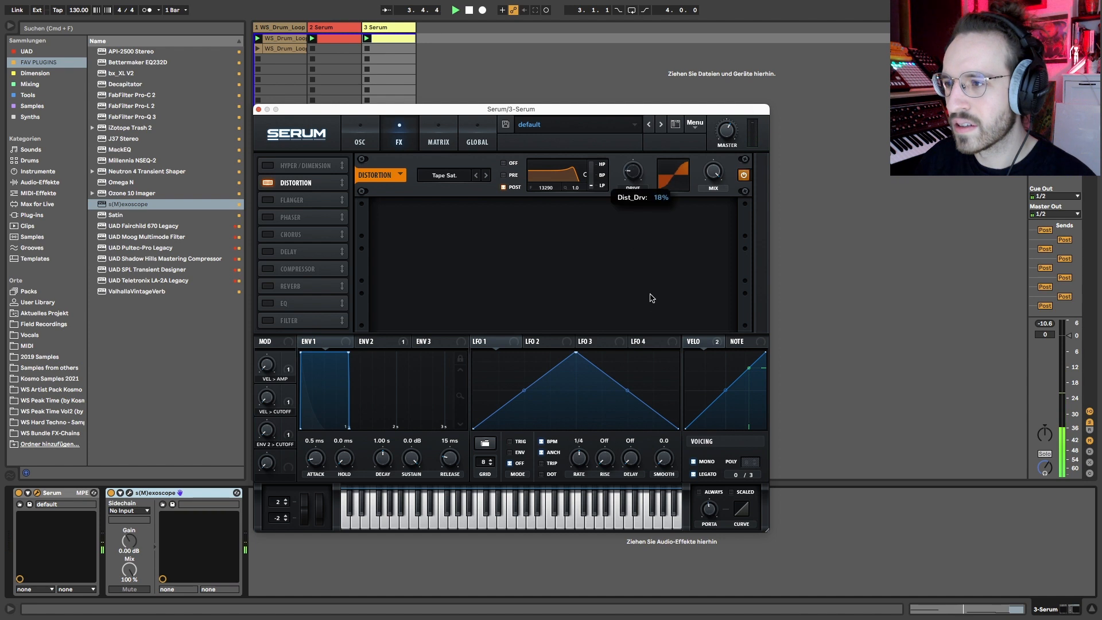
drag(636, 174, 633, 135)
Trim the master level of the third track's Serum during playback.
mouse_move(726, 131)
mouse_down()
mouse_move(733, 109)
mouse_move(723, 131)
mouse_up()
click(317, 27)
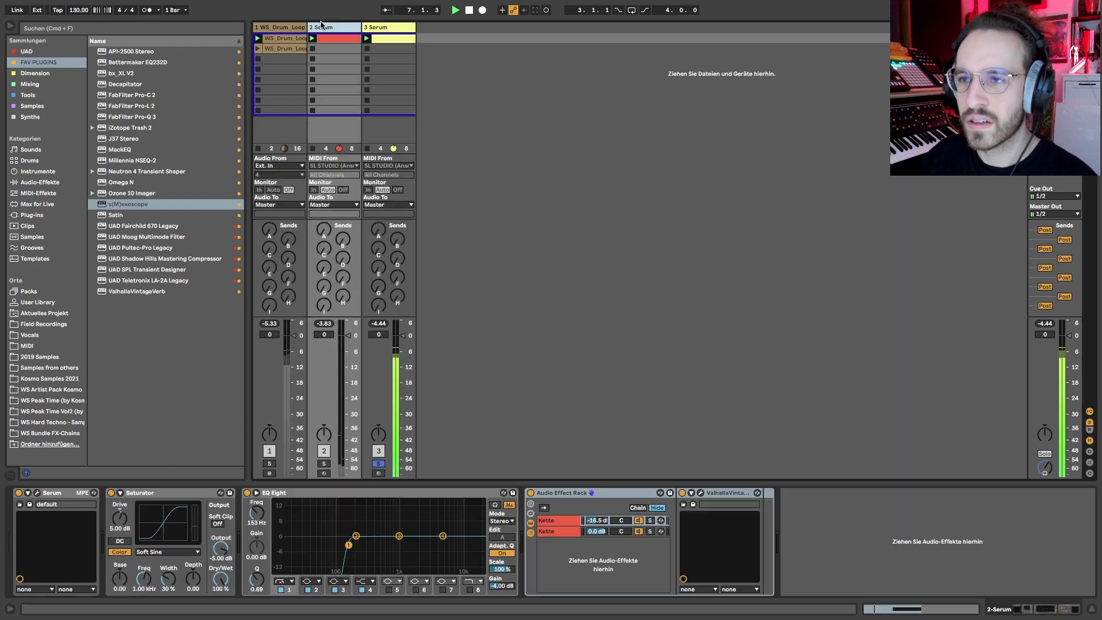
click(385, 28)
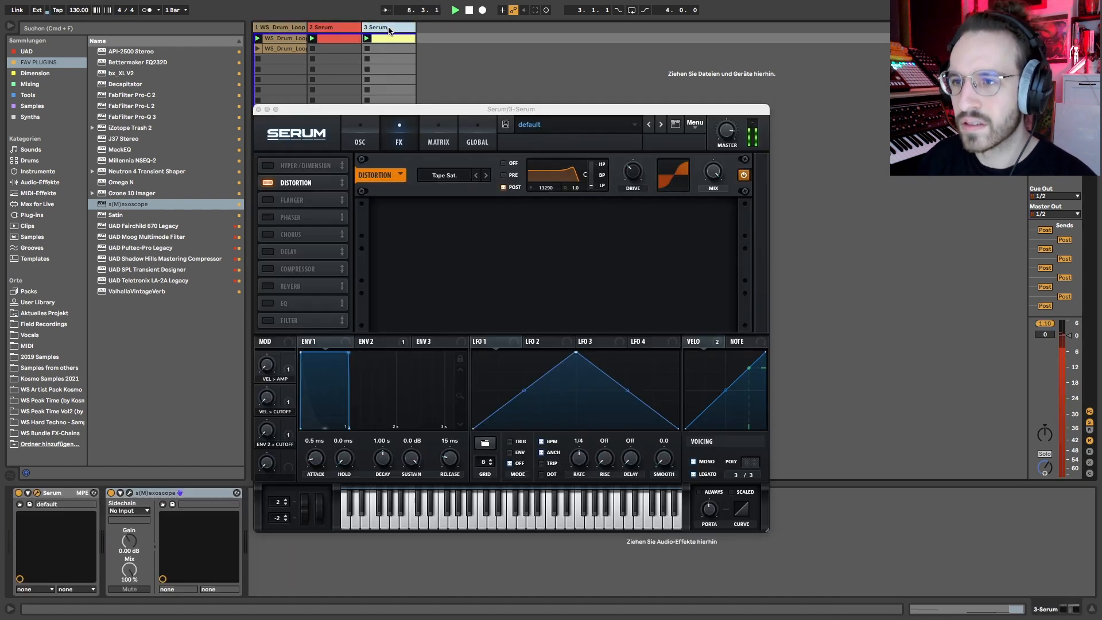
drag(724, 132, 722, 140)
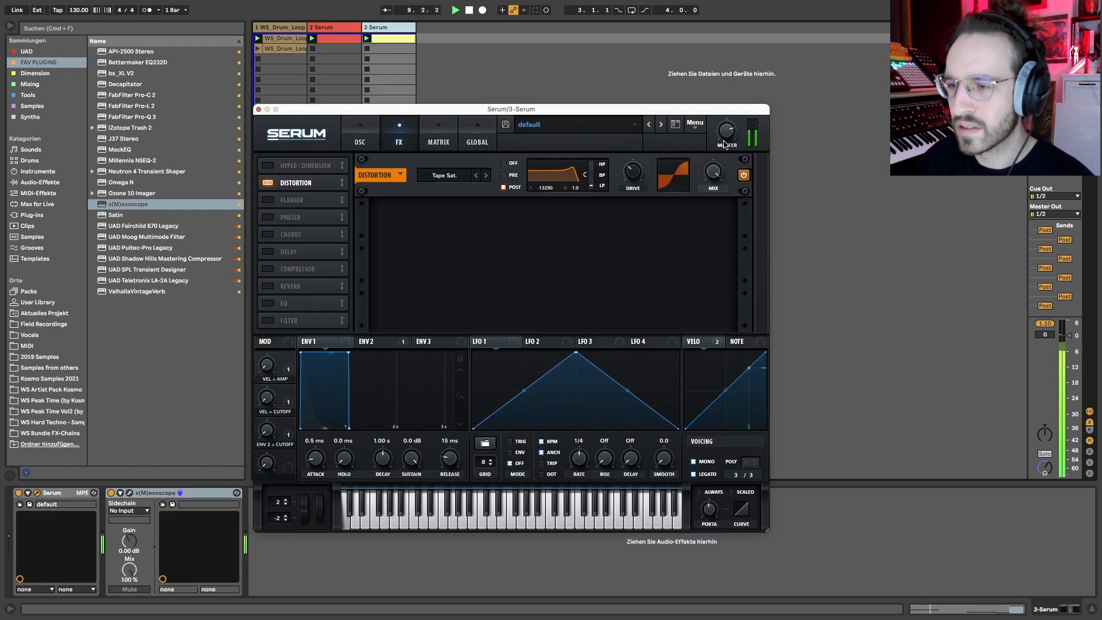
Try the Hyper/Dimension effect on the bass with an adjusted Dimension mix, and switch the effect off again.
click(360, 141)
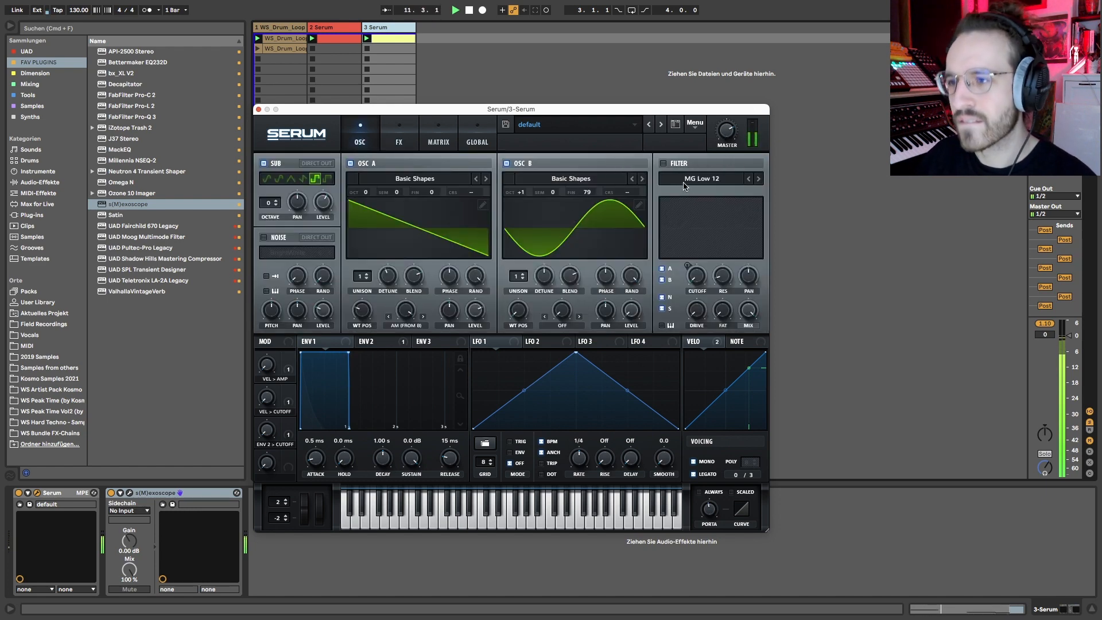
click(397, 135)
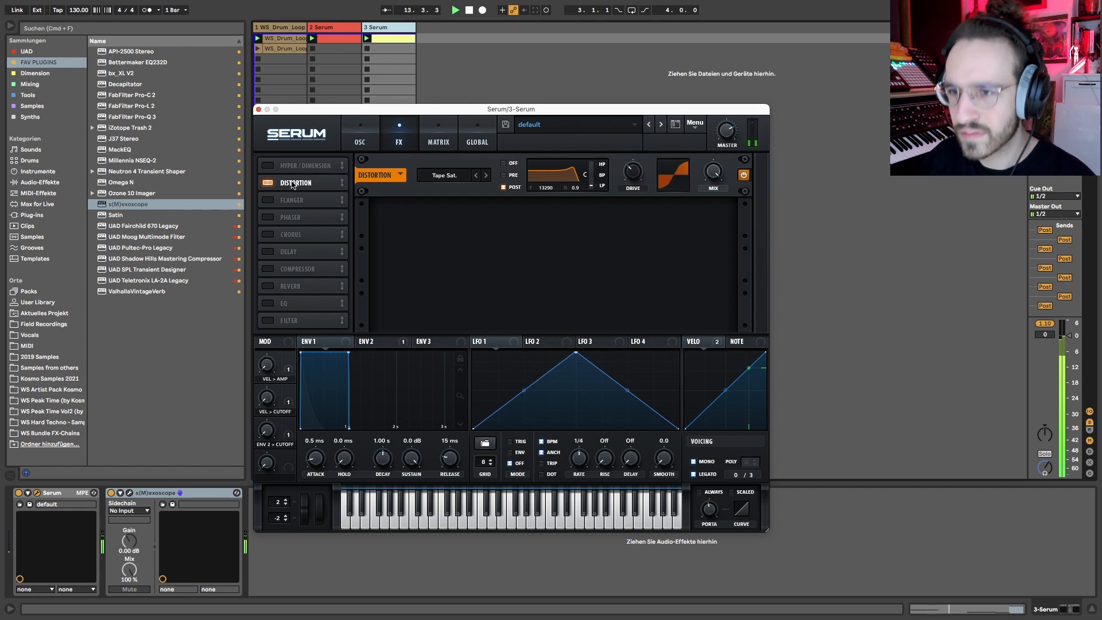
click(268, 165)
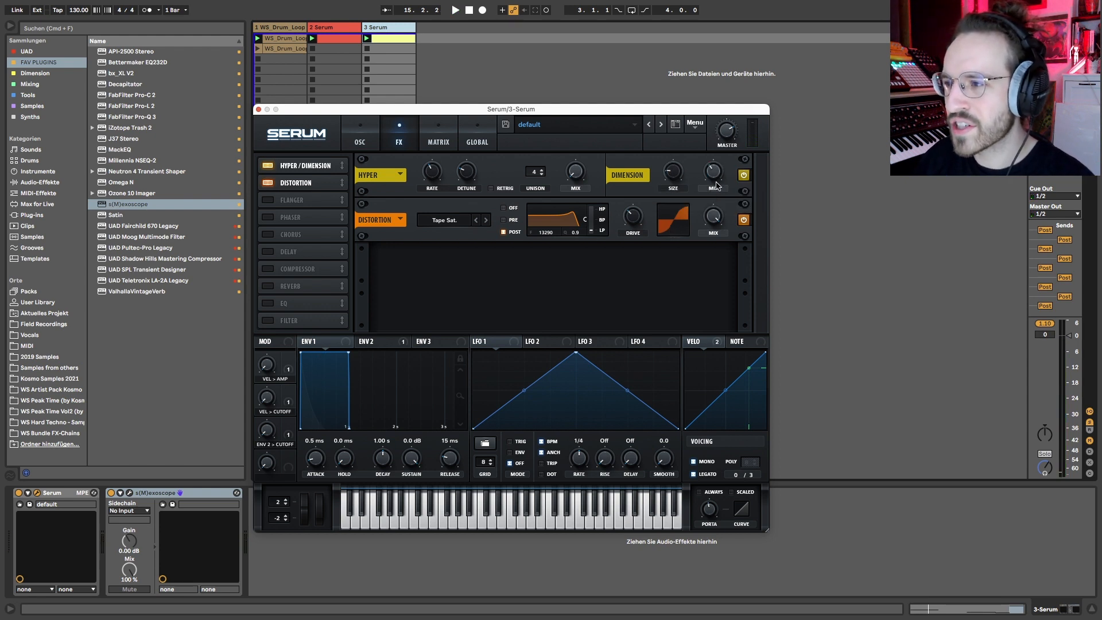
key(space)
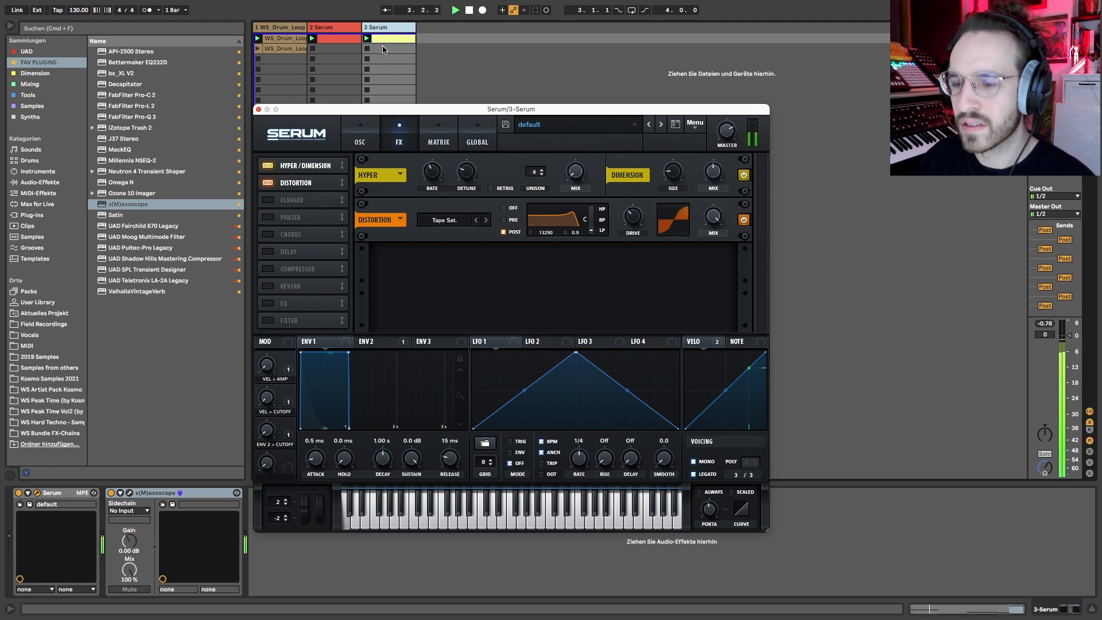
click(351, 28)
click(382, 29)
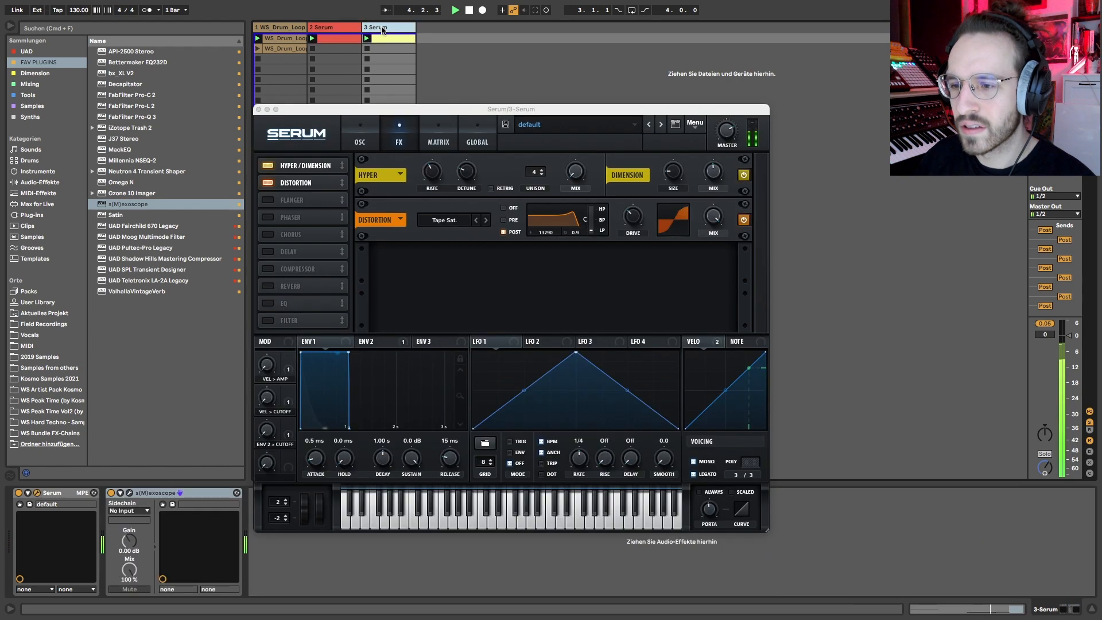
click(291, 28)
click(387, 28)
drag(715, 173, 712, 180)
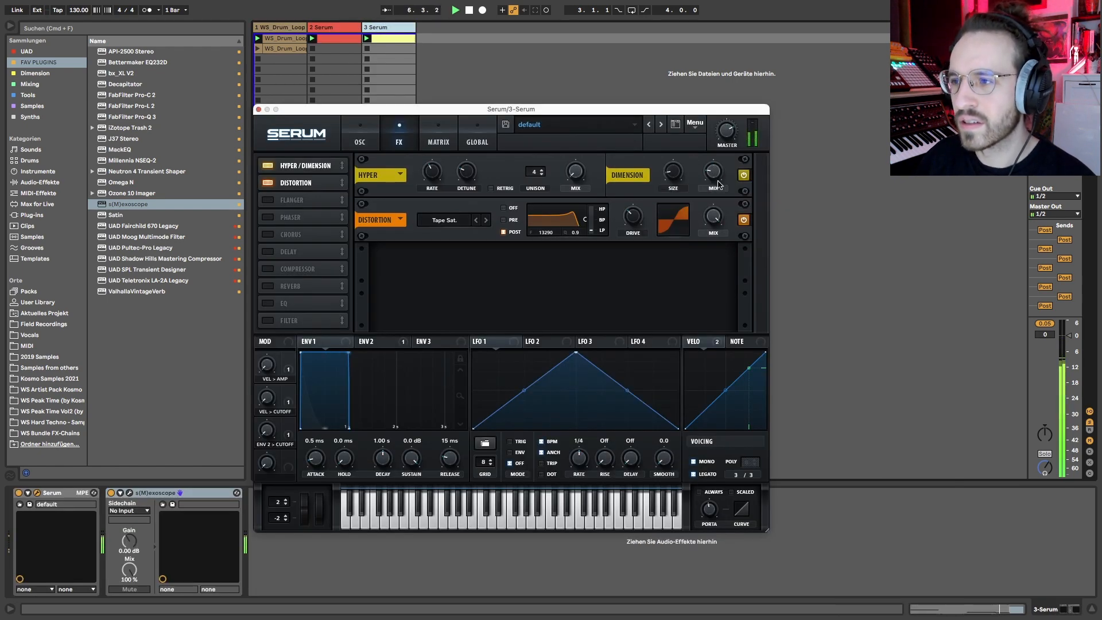
key(space)
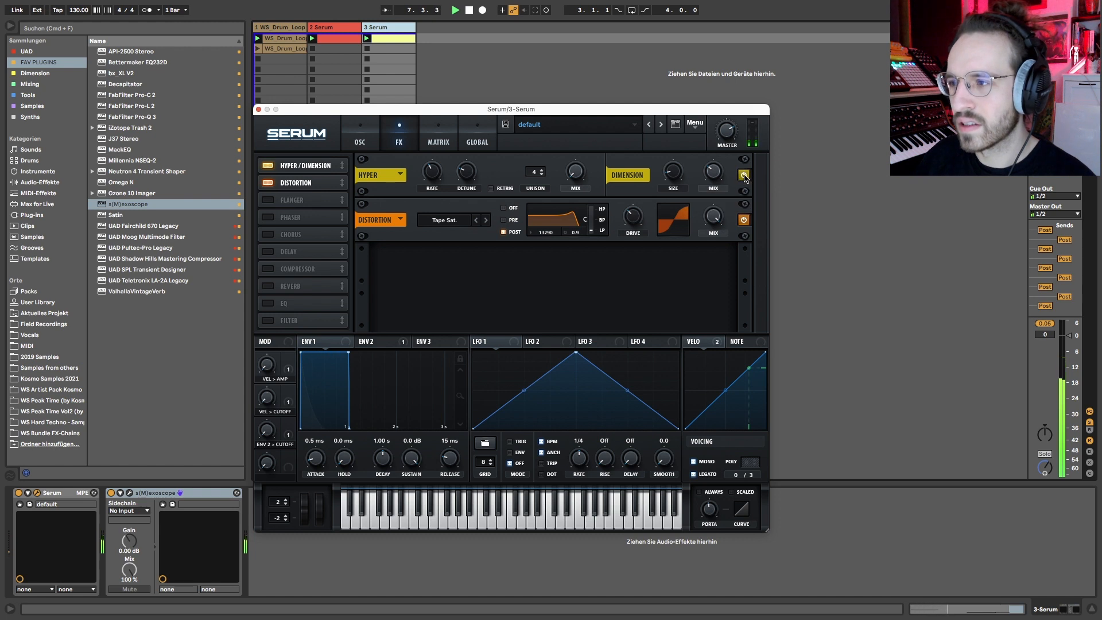
click(268, 165)
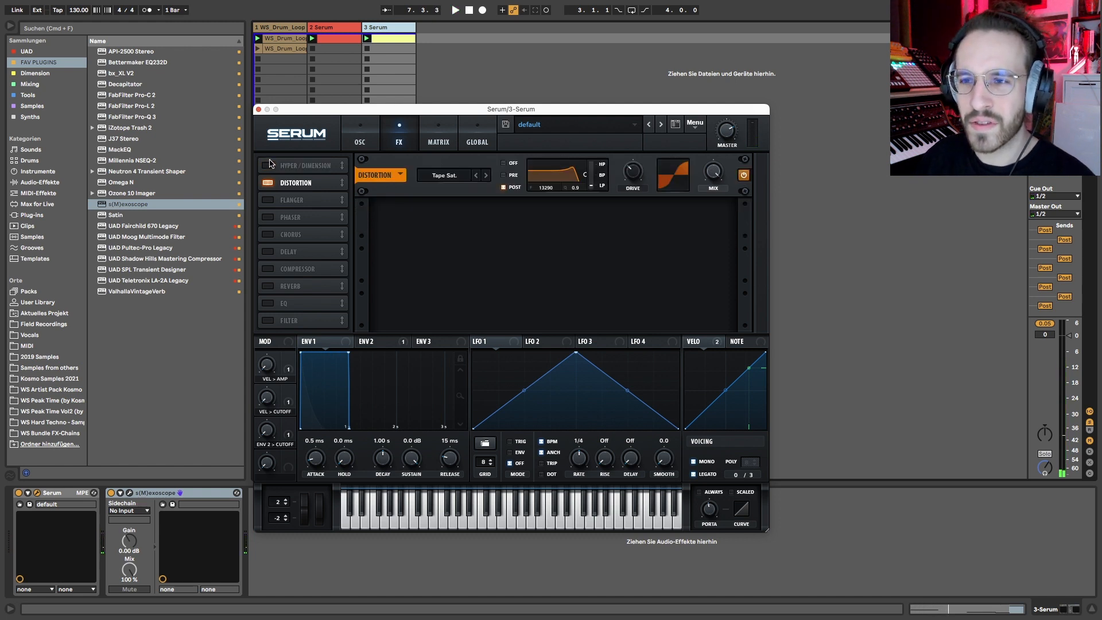
Assign Macro 4 to the cutoff of the third track's distortion filter and bring the base cutoff down to its minimum.
click(258, 110)
key(space)
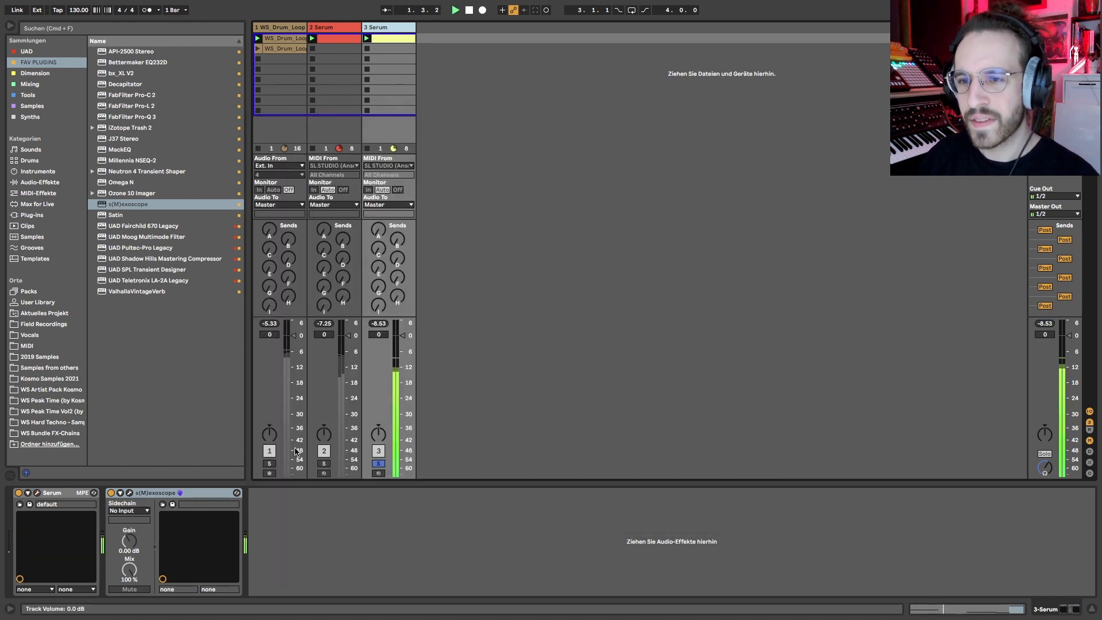
click(38, 492)
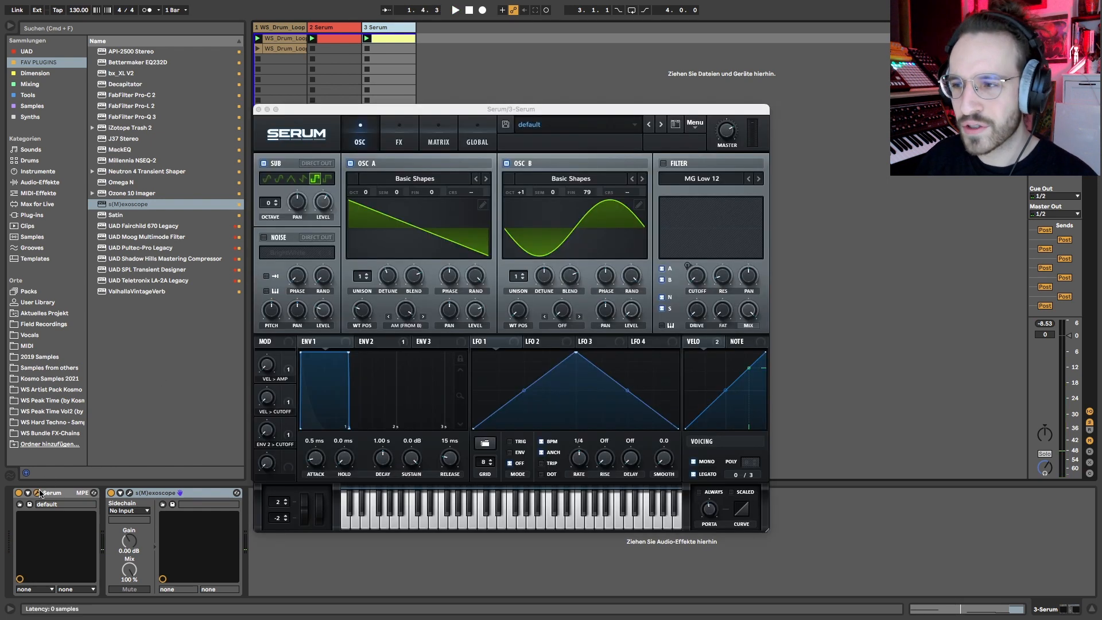
click(385, 142)
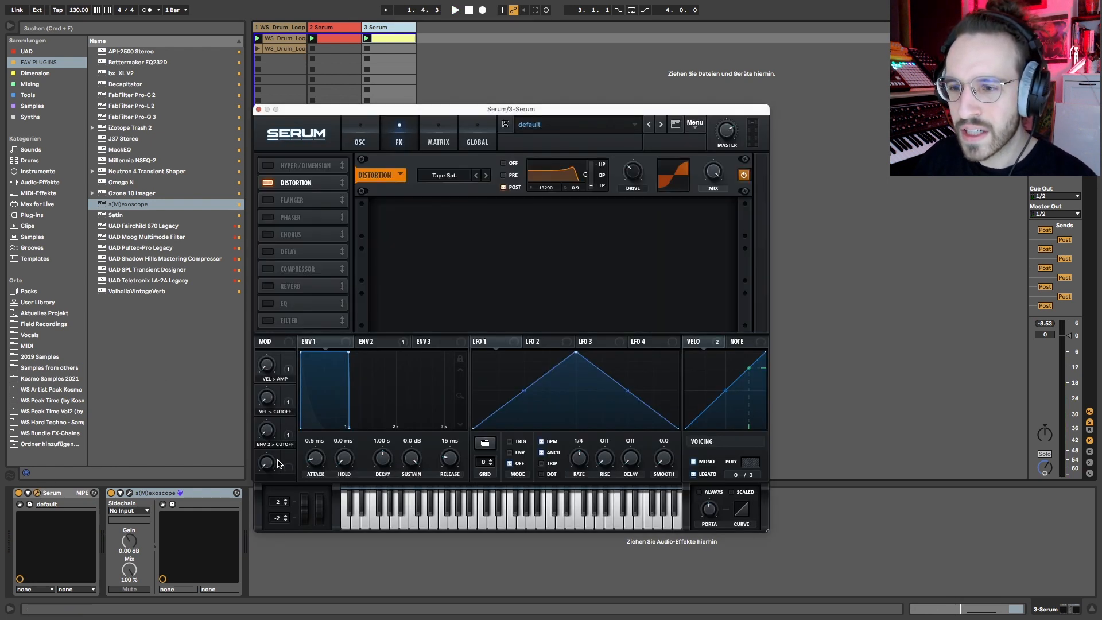
drag(288, 458, 559, 111)
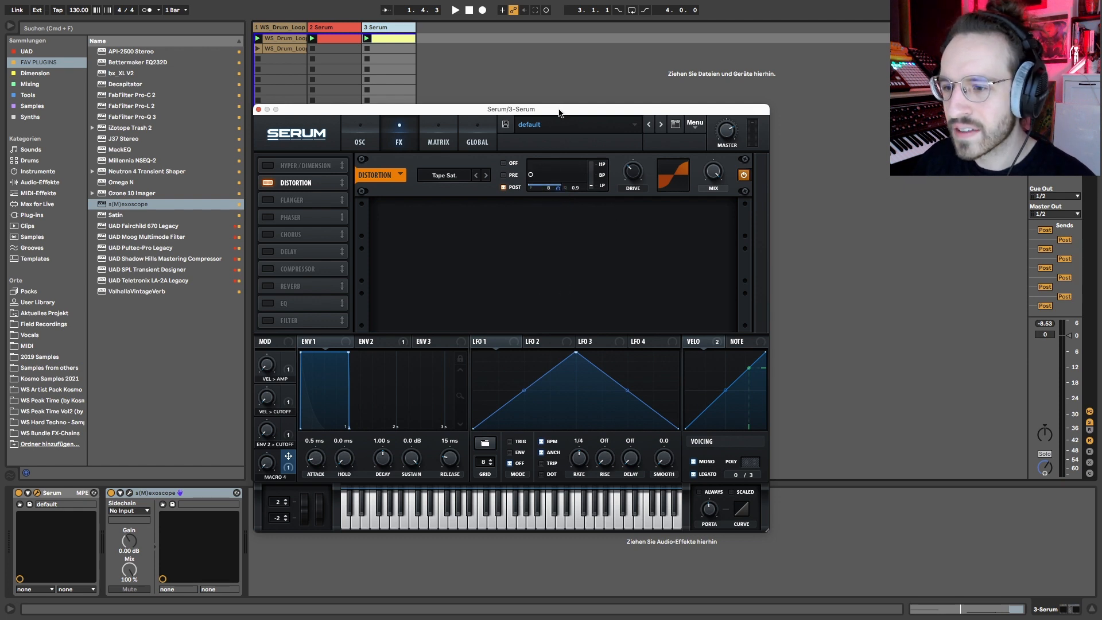
Raise the distortion filter's resonance to 2.8 and sweep Macro 4 during playback.
key(space)
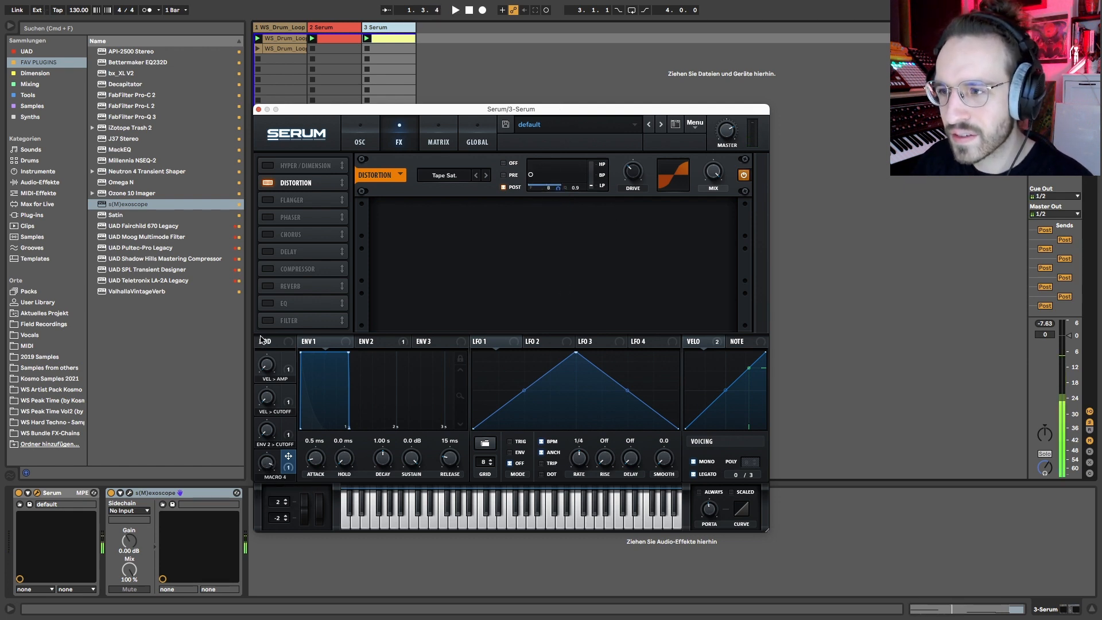
drag(593, 185, 579, 153)
mouse_move(267, 457)
mouse_down()
mouse_move(272, 537)
mouse_move(265, 453)
mouse_up()
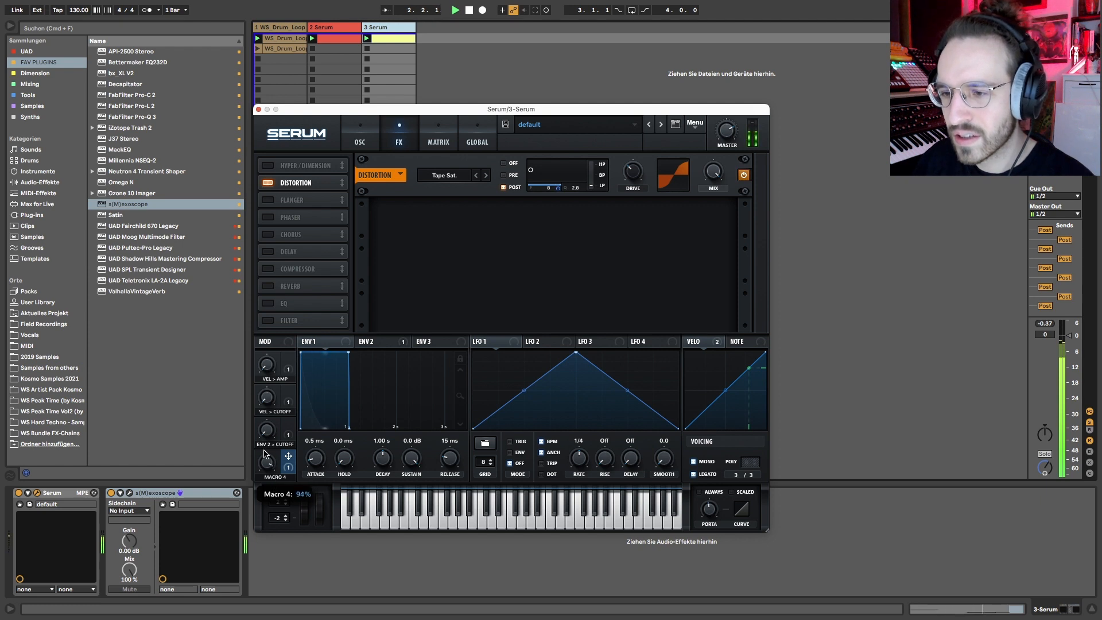
drag(285, 524, 279, 500)
Launch the second drum loop clip with the second track stopped, and sweep Macro 4 down and up over it.
click(258, 49)
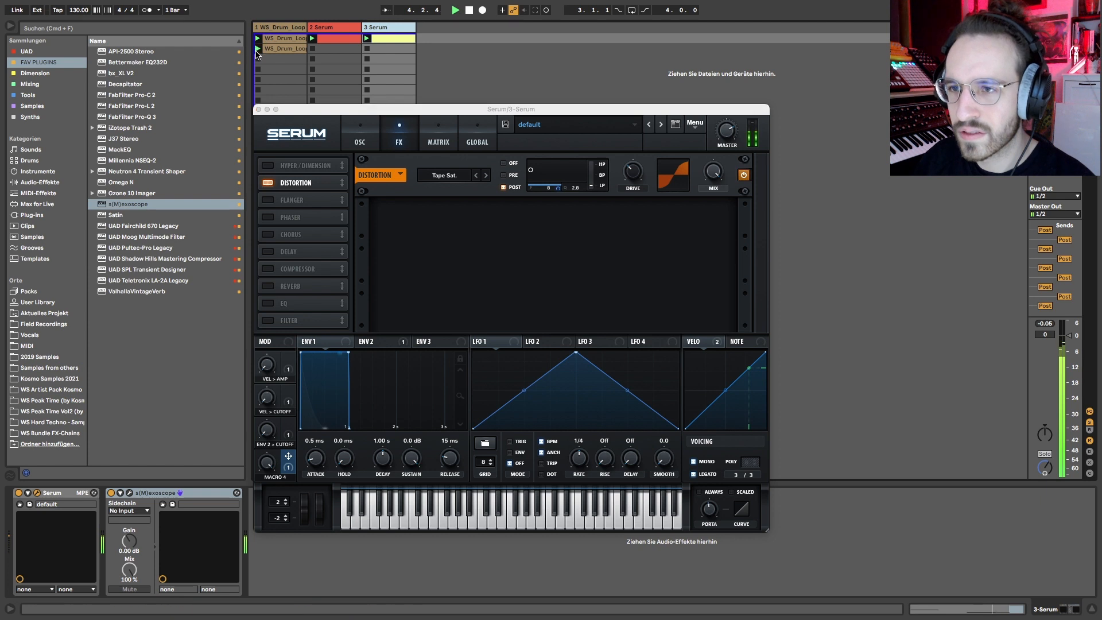
click(314, 49)
drag(267, 461, 273, 544)
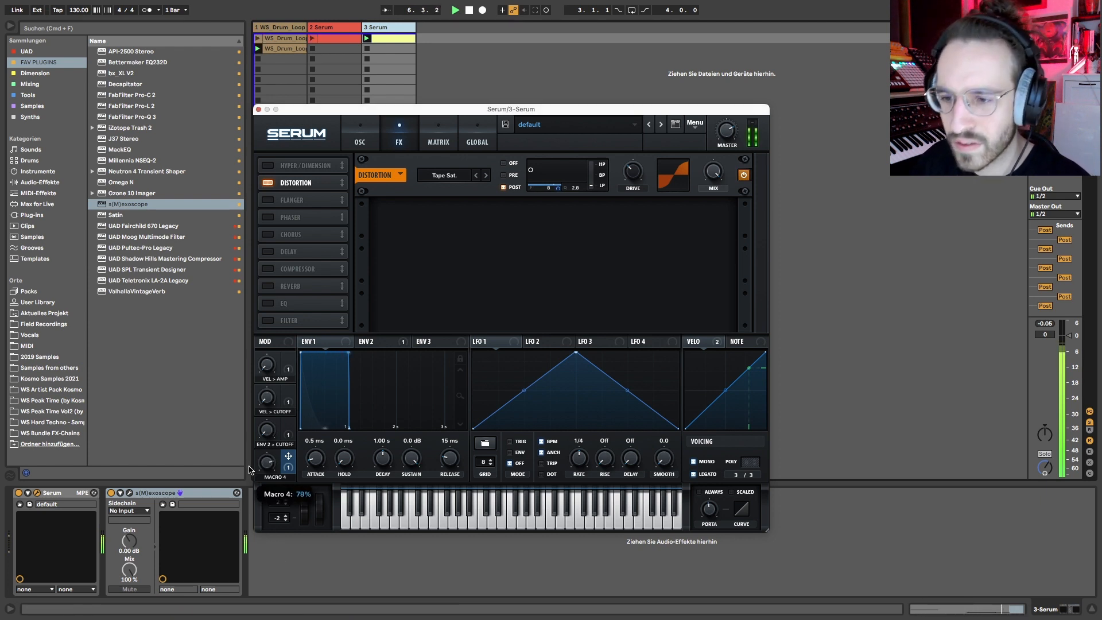
drag(249, 469, 245, 415)
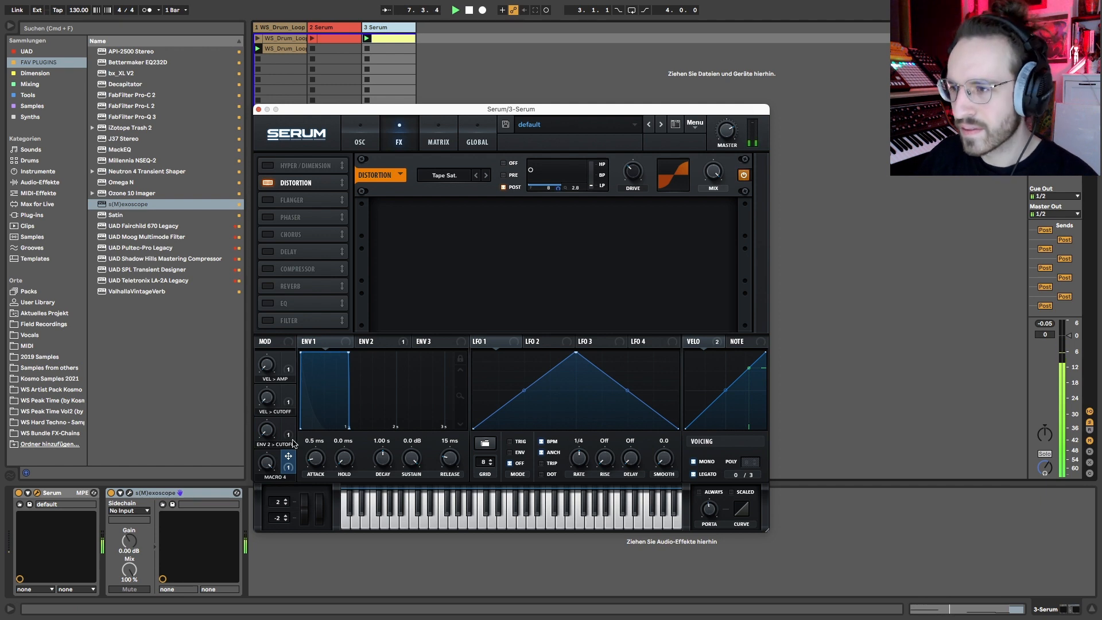
drag(266, 468, 266, 486)
drag(288, 537, 266, 404)
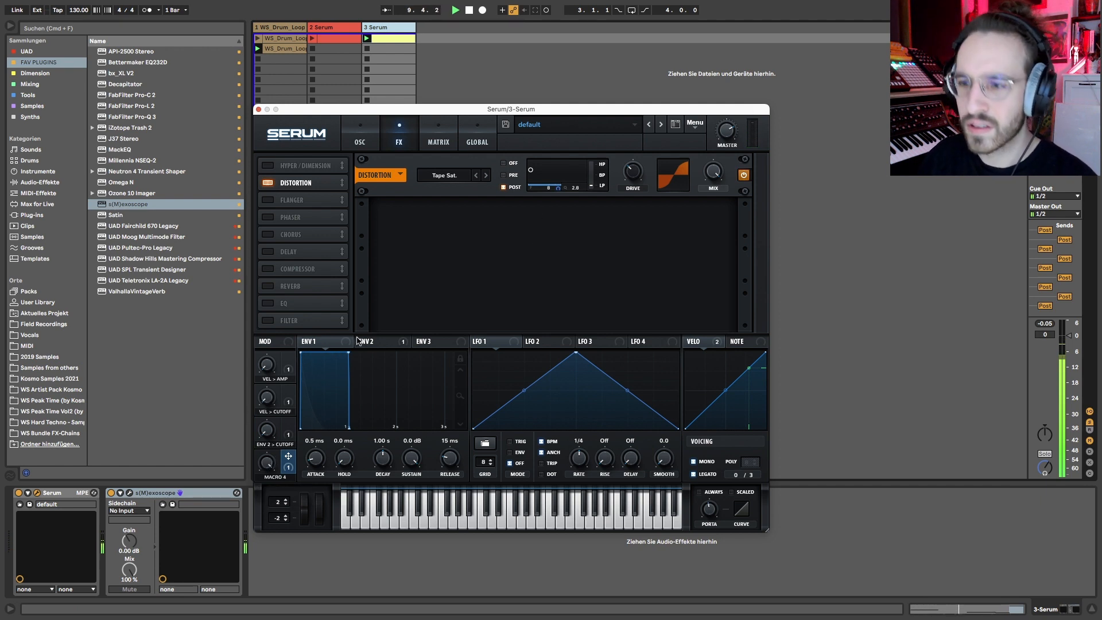
drag(267, 463, 267, 538)
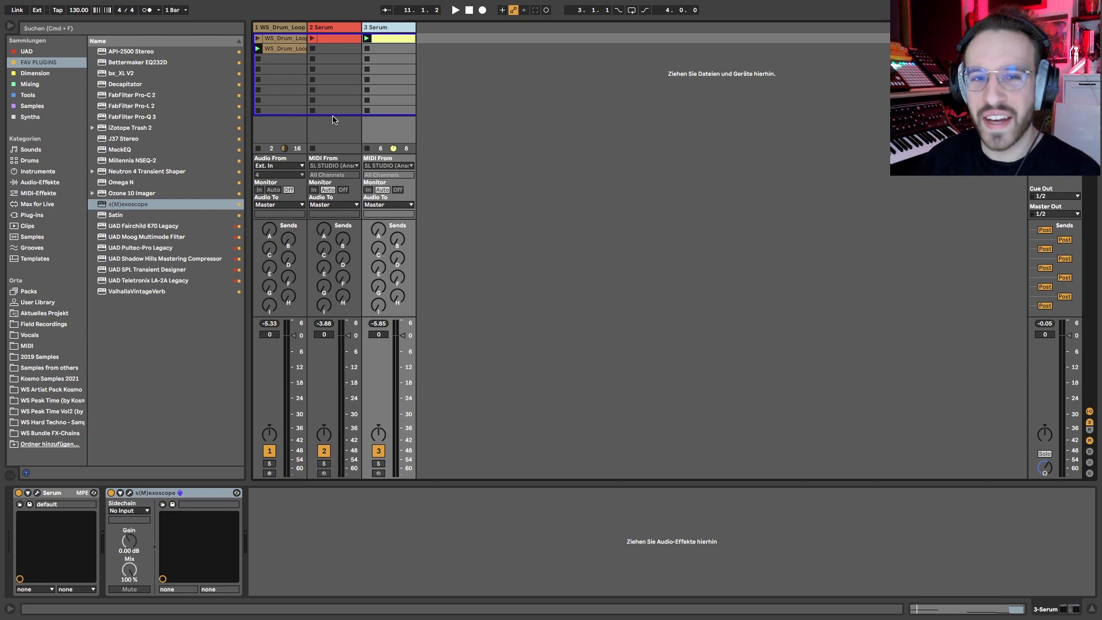
Open the second track's Serum and review its effects and oscillator settings.
click(331, 28)
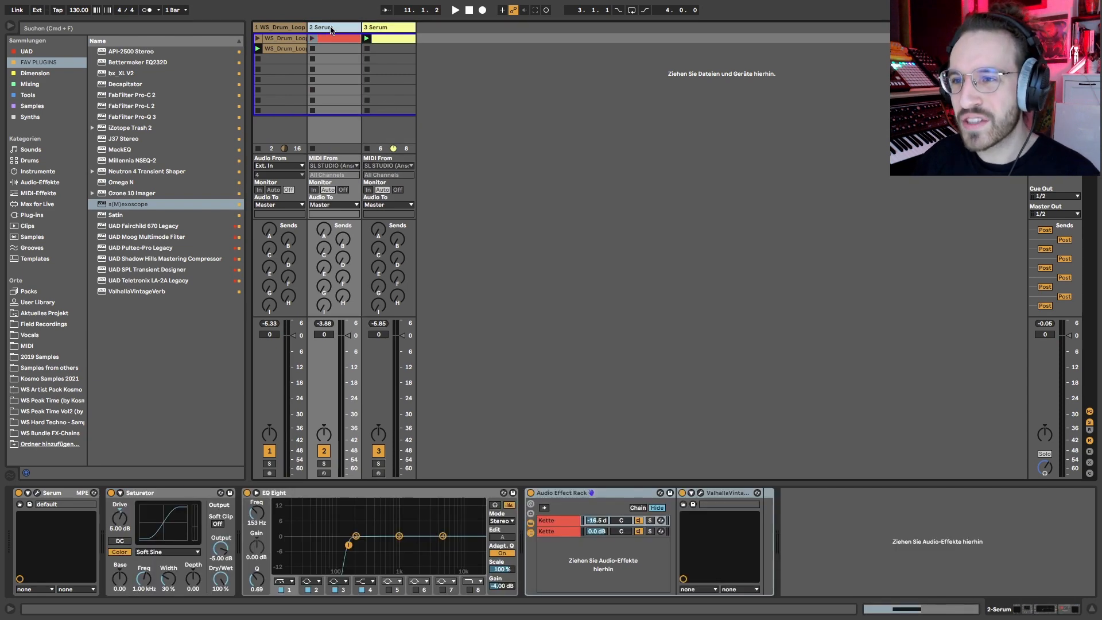
click(38, 492)
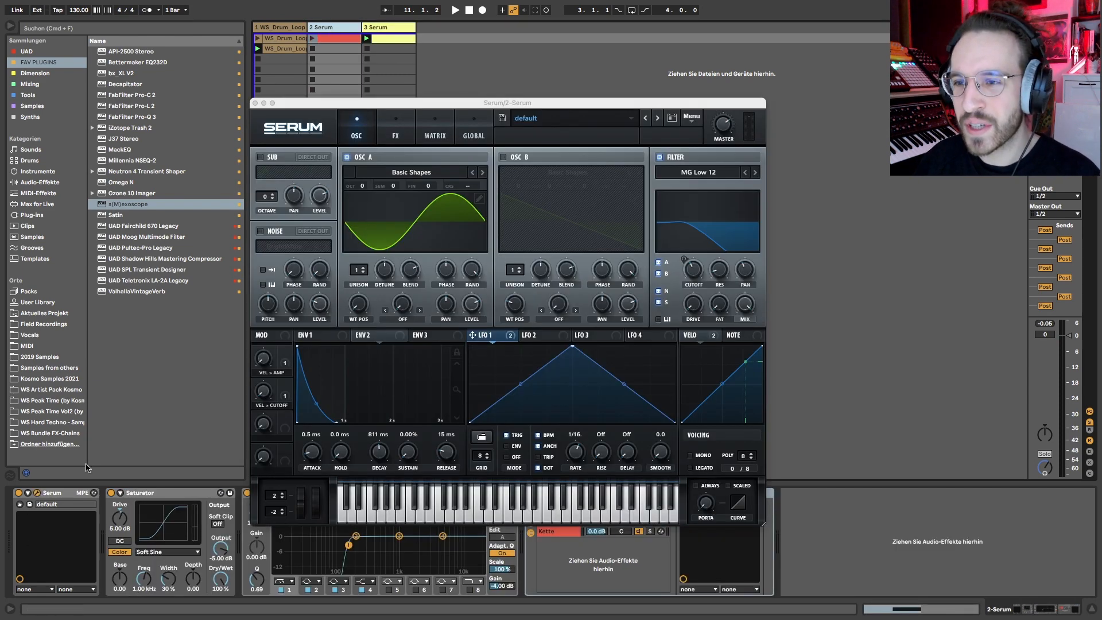
click(396, 133)
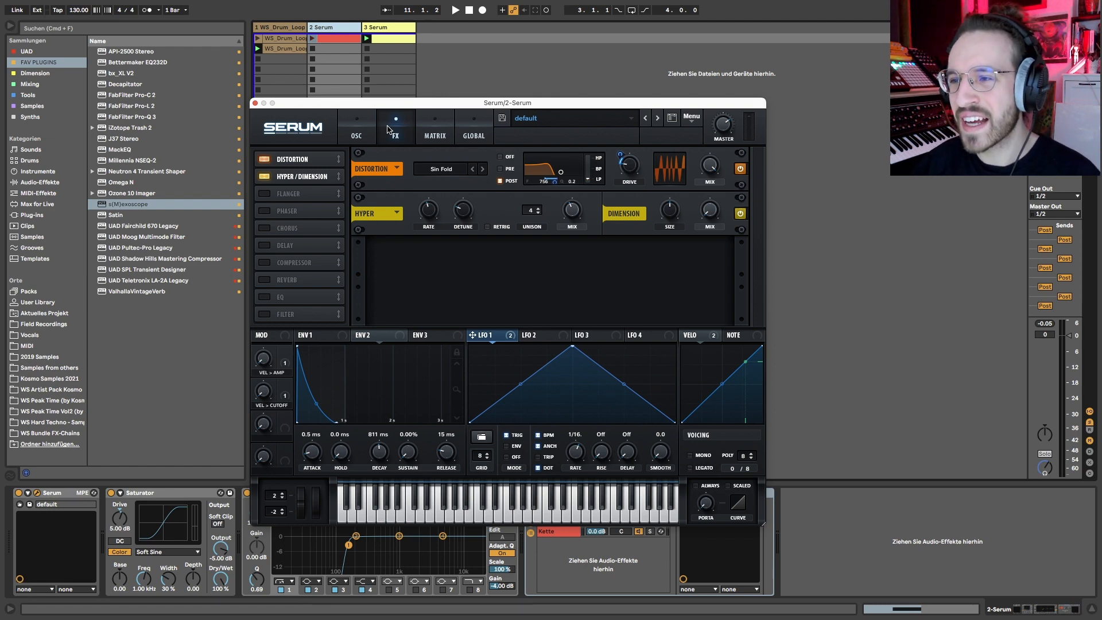
click(370, 136)
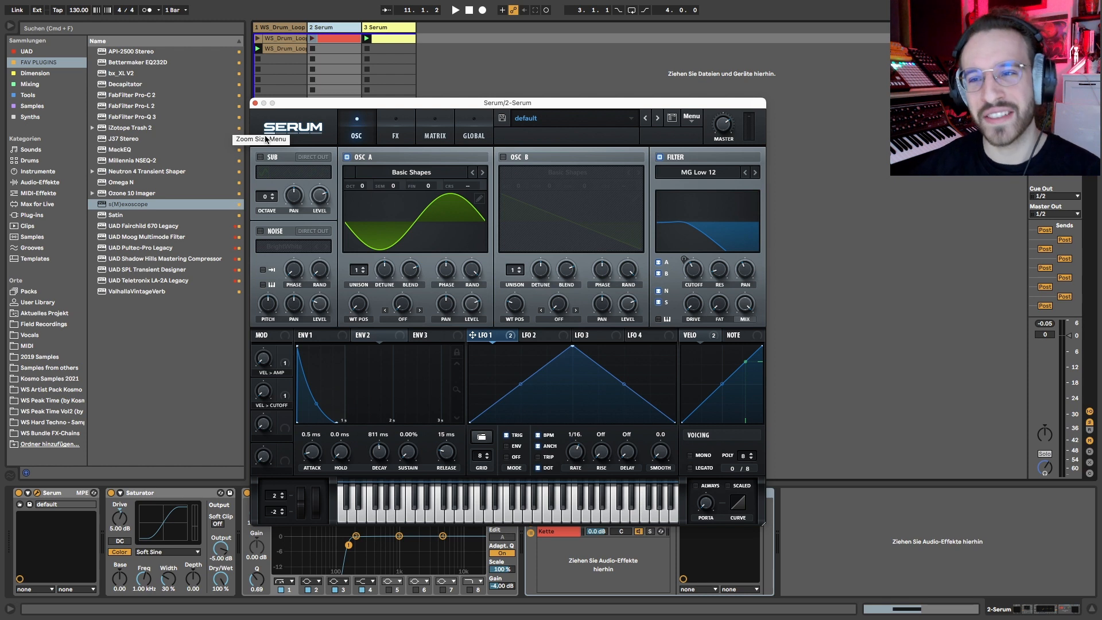
mouse_move(314, 110)
mouse_down()
mouse_move(325, 81)
mouse_move(327, 99)
mouse_up()
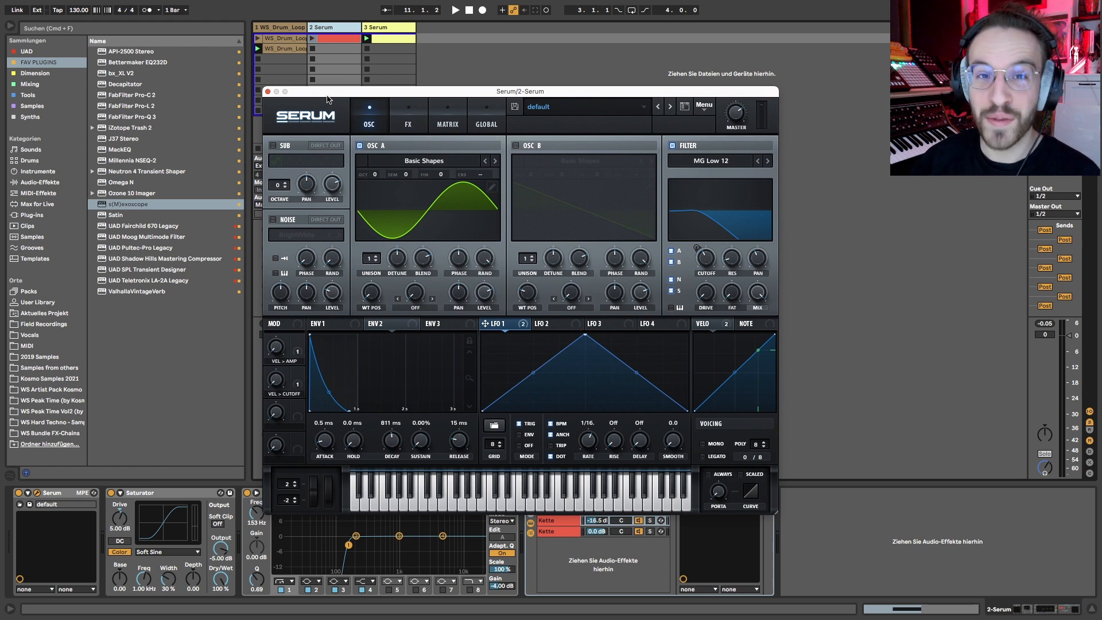